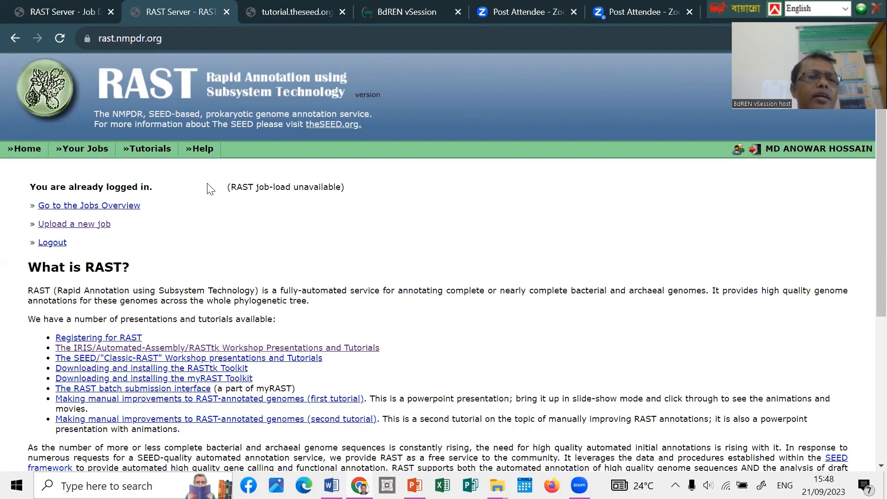
Look over the RAST home page introduction and open the page for uploading a new job
mouse_move(30, 156)
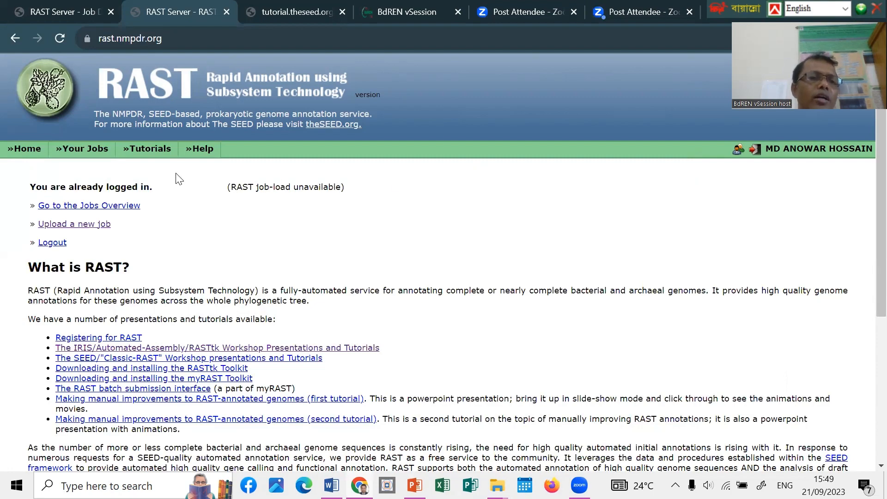
scroll(131, 276, down, 3)
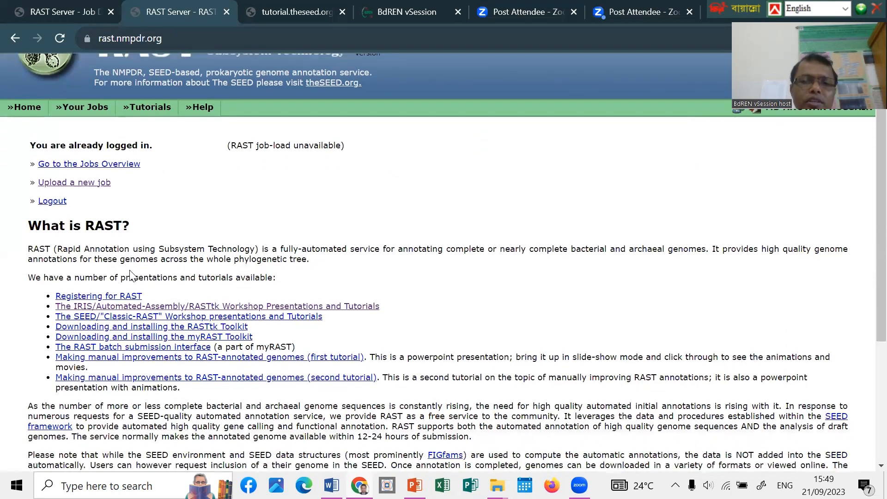
scroll(131, 276, up, 2)
scroll(131, 276, down, 4)
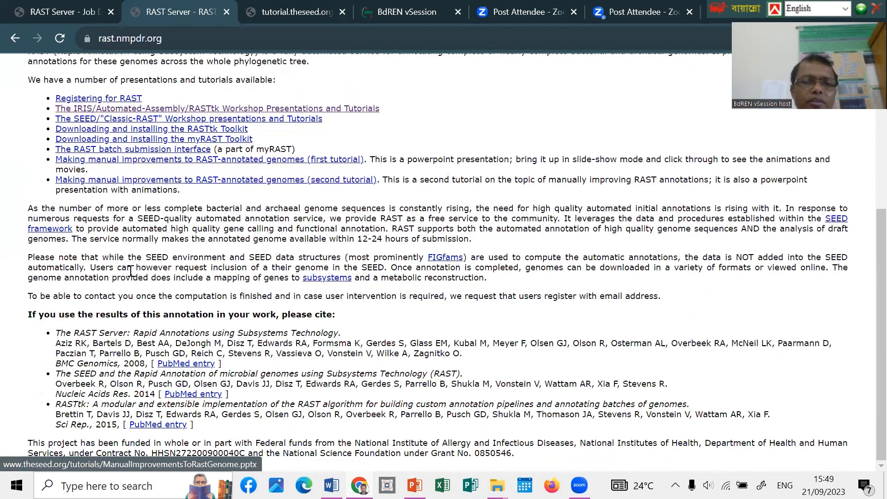
scroll(131, 276, up, 5)
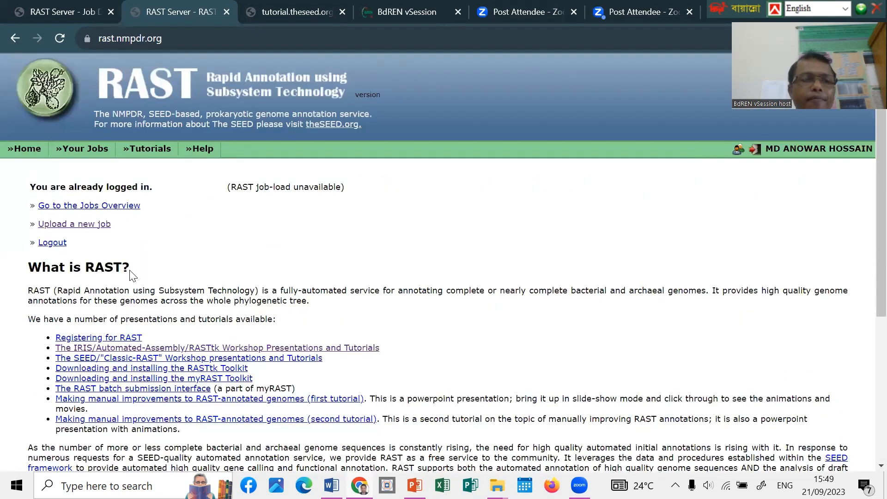
scroll(130, 276, down, 2)
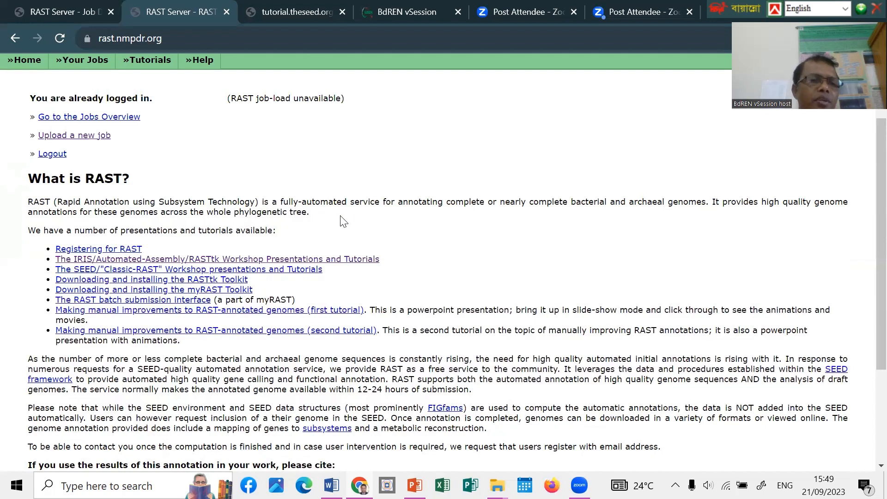
scroll(343, 221, up, 2)
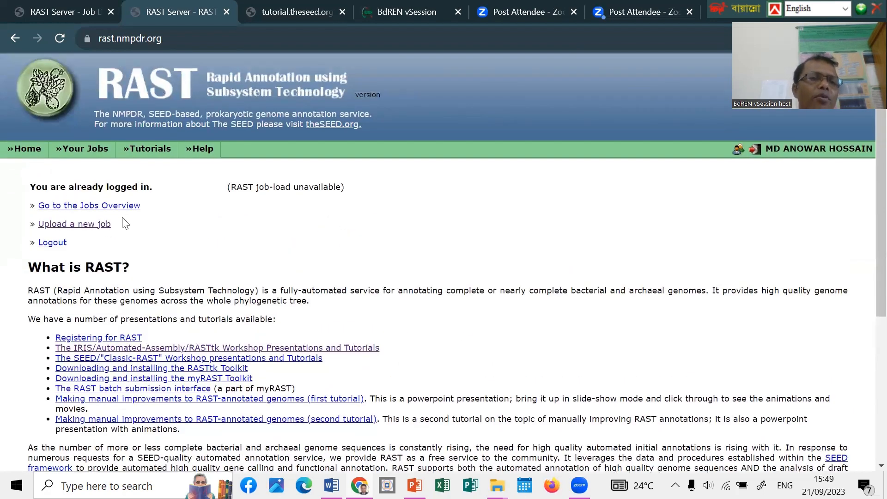
click(98, 225)
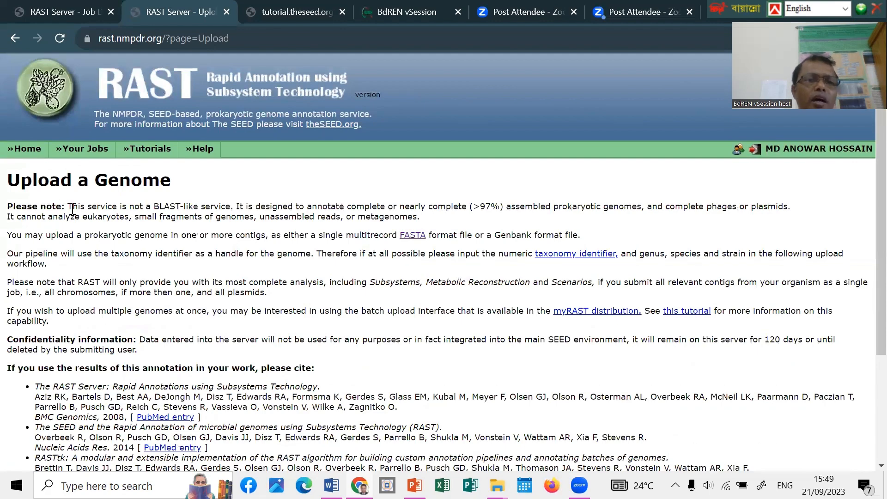
Examine the genome upload requirements and bring up the open tutorial.theseed.org page
scroll(238, 278, down, 3)
scroll(238, 277, up, 2)
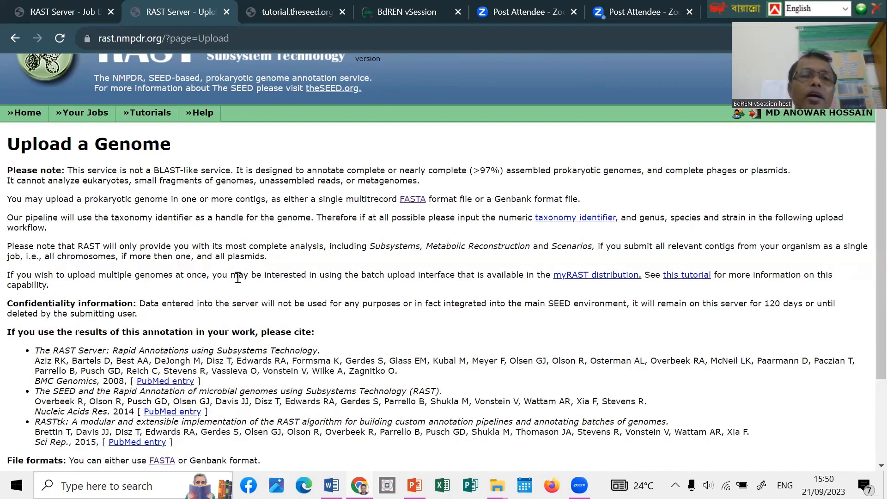
scroll(424, 277, up, 1)
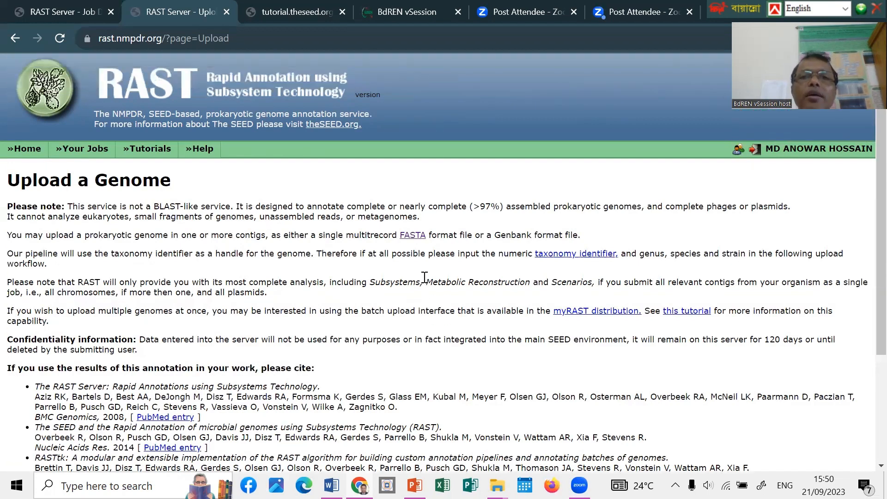
click(527, 13)
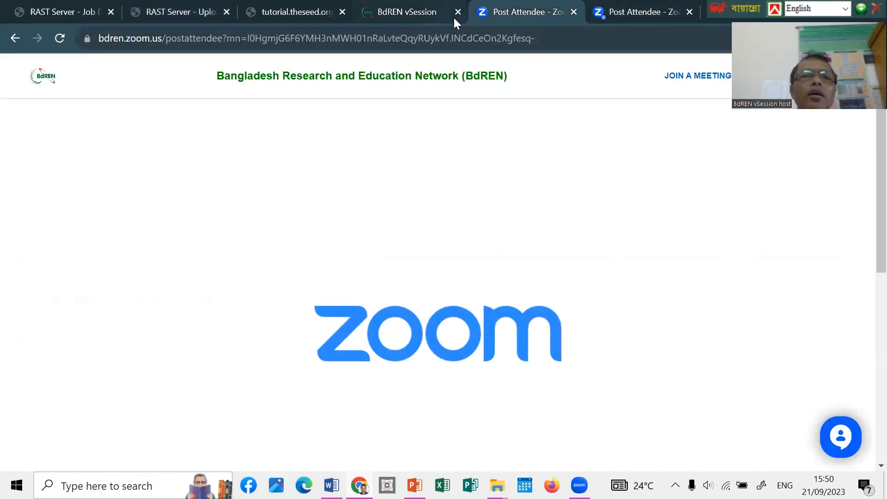
click(280, 17)
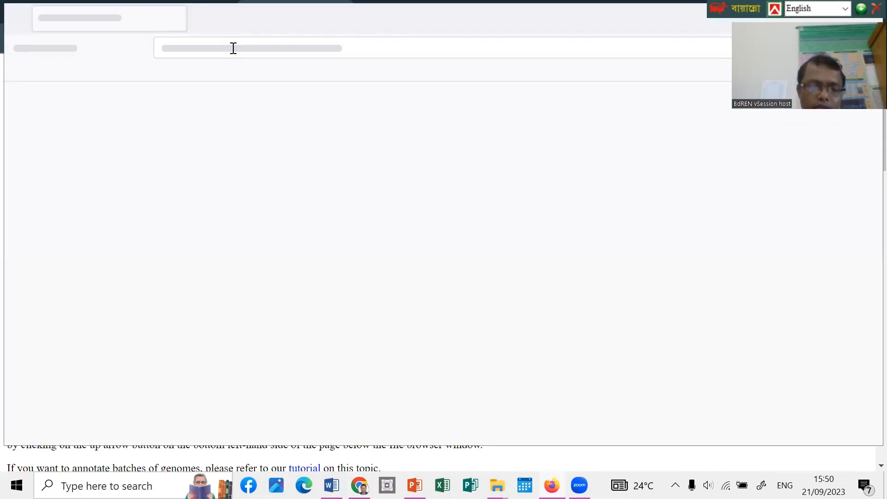
Switch to Firefox, look up "ncbi nucleotide" and open the NCBI Nucleotide home page
text(BC)
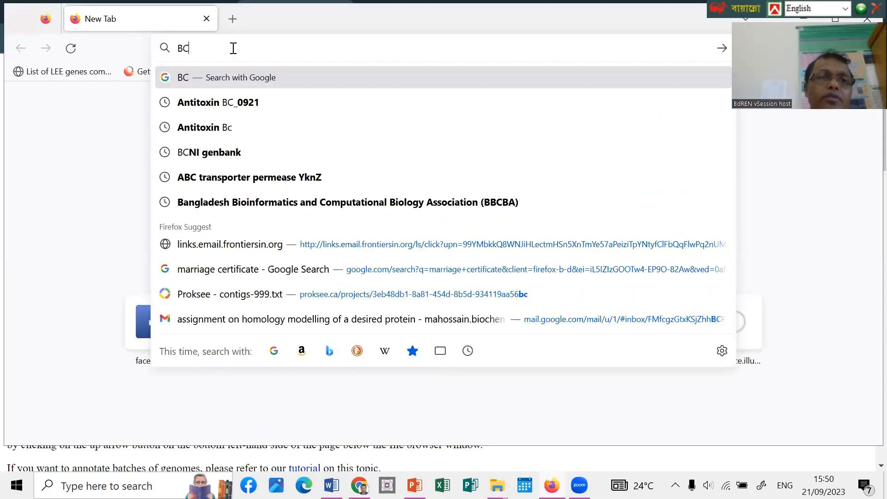
key(BackSpace)
key(BackSpace)
text(NCBI.nlm.nih.gov/)
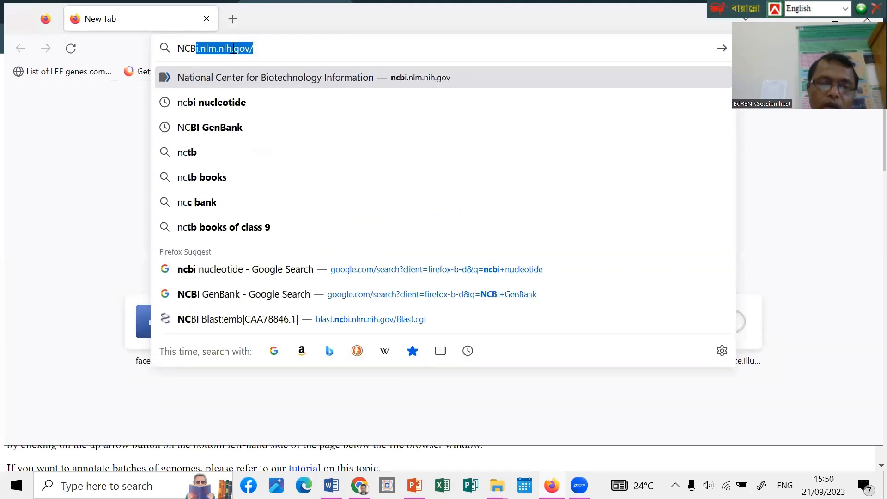
click(185, 103)
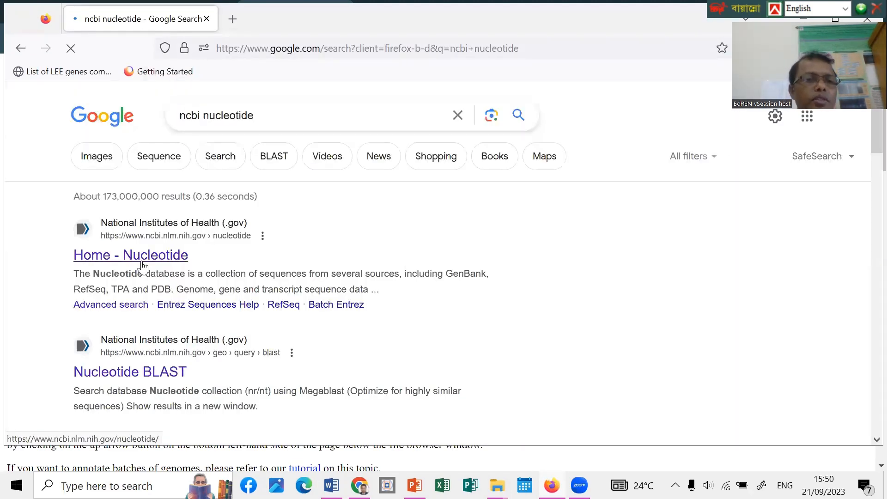
click(141, 257)
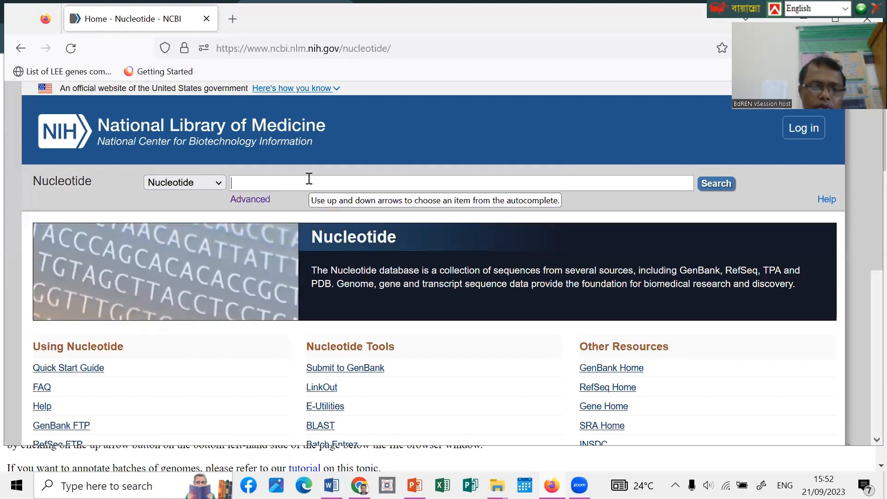
Search the Nucleotide database for "Bacillus cereus"
text(be)
key(BackSpace)
key(BackSpace)
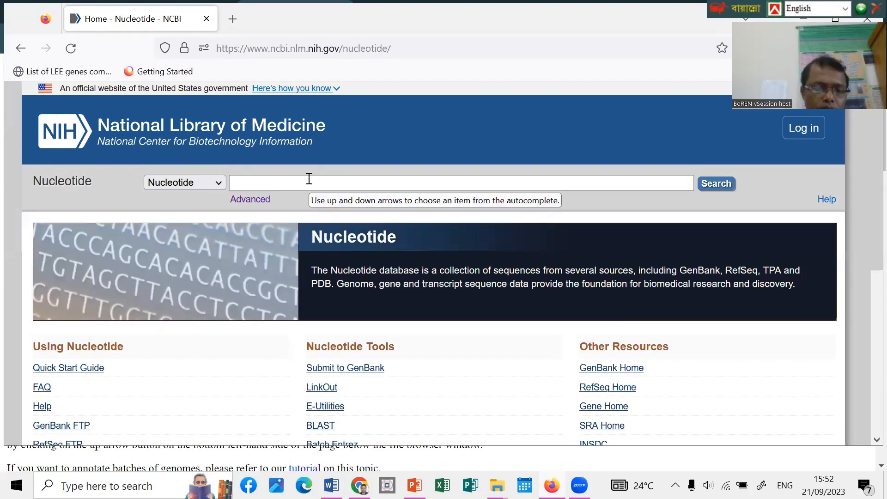
text(Bacillus )
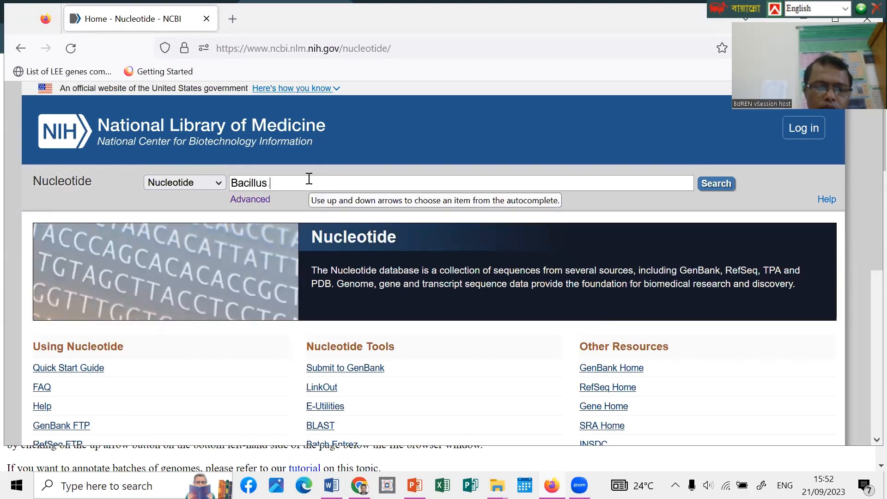
text(cereus)
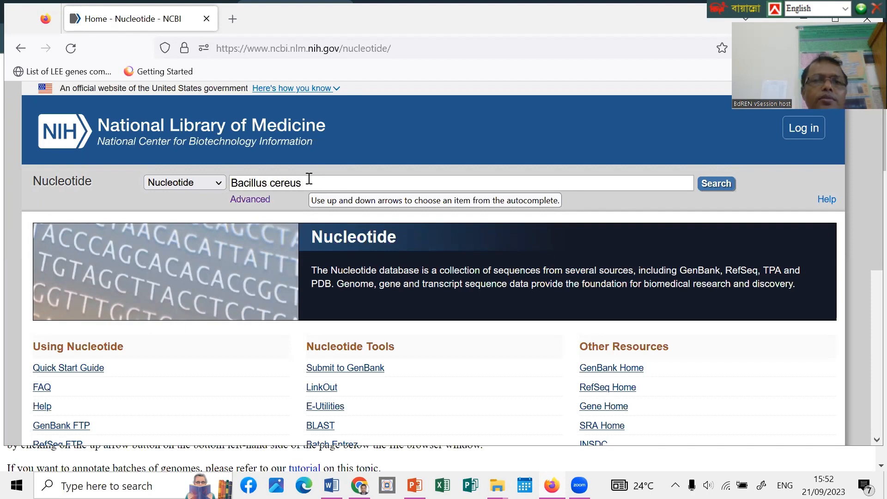
click(714, 190)
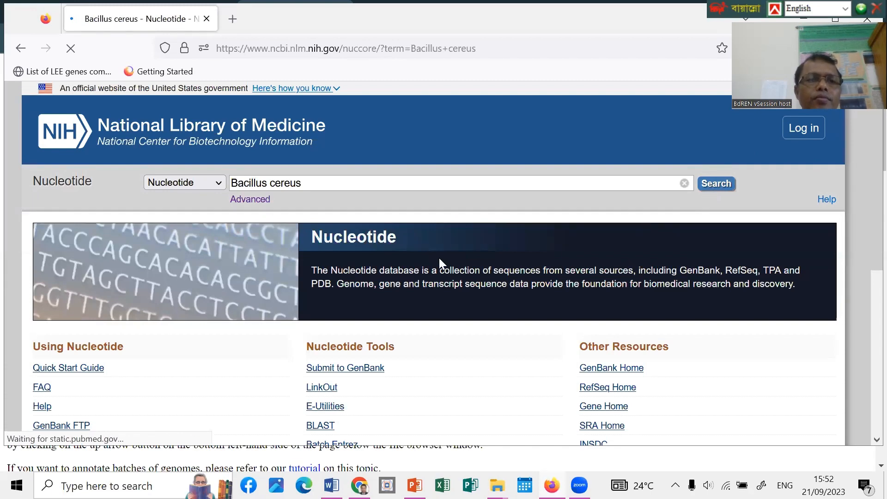
Open the Bacillus cereus NC7401 genomic DNA, complete genome record and look over its entry
scroll(443, 264, down, 4)
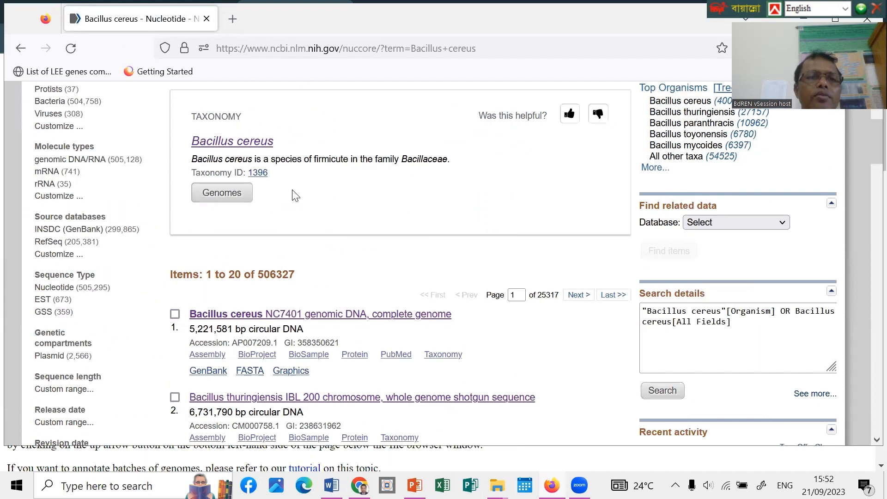
click(238, 321)
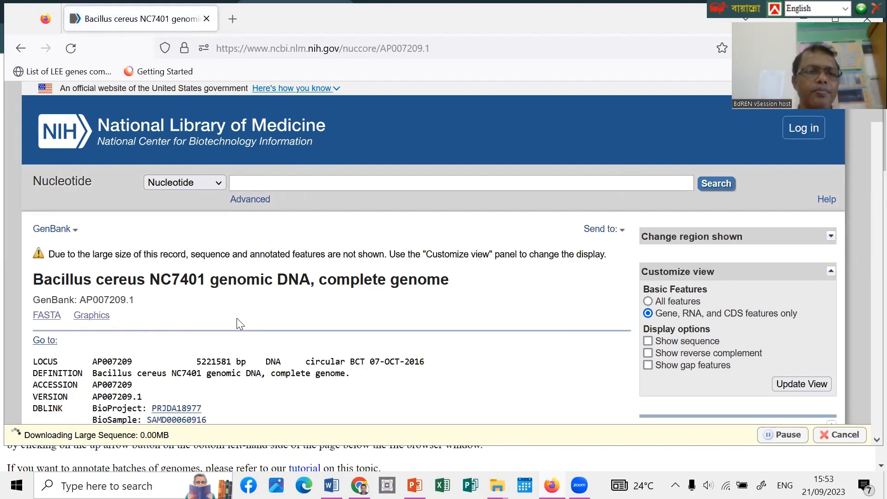
scroll(237, 318, down, 3)
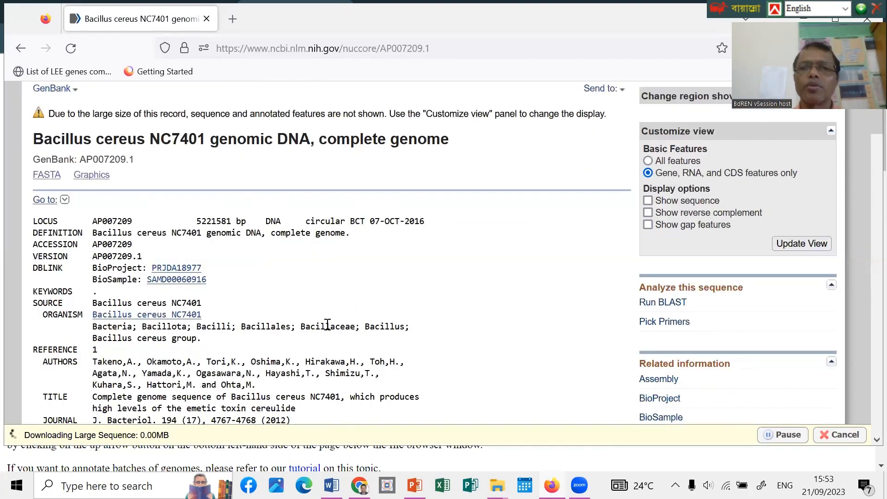
scroll(375, 322, up, 3)
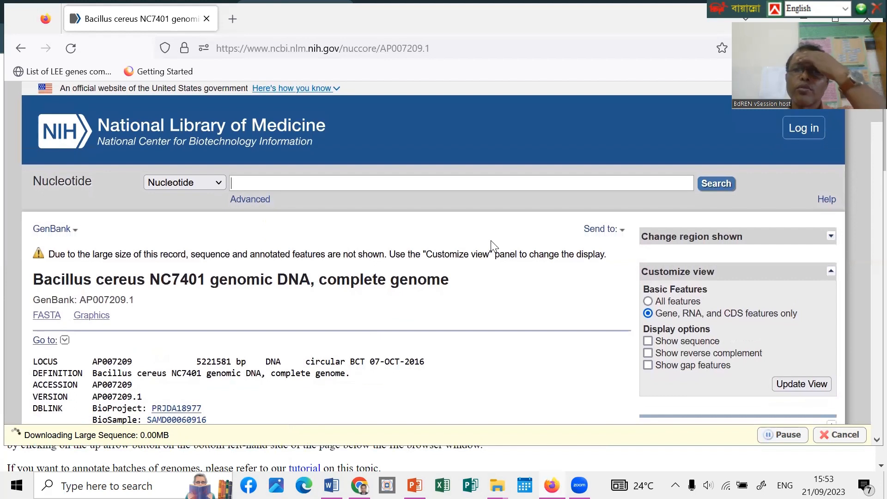
Download the complete NC7401 record as a file in GenBank (full) format
click(618, 231)
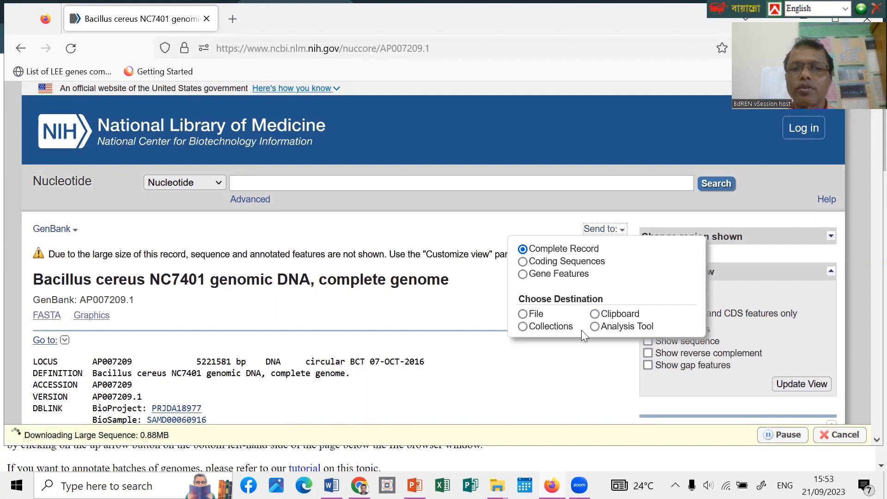
click(523, 315)
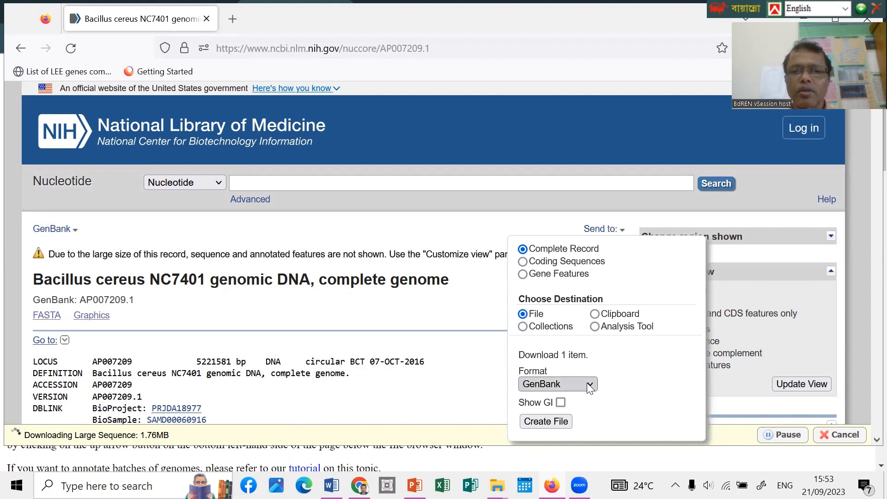
click(589, 385)
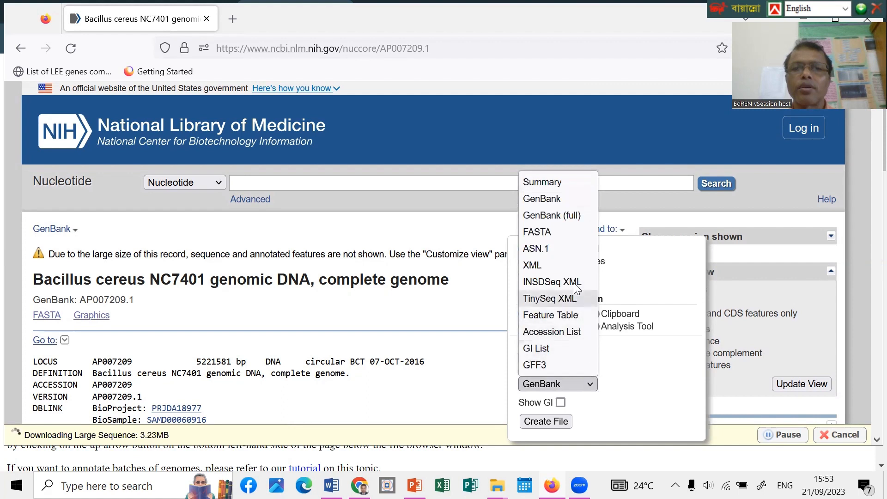
click(569, 216)
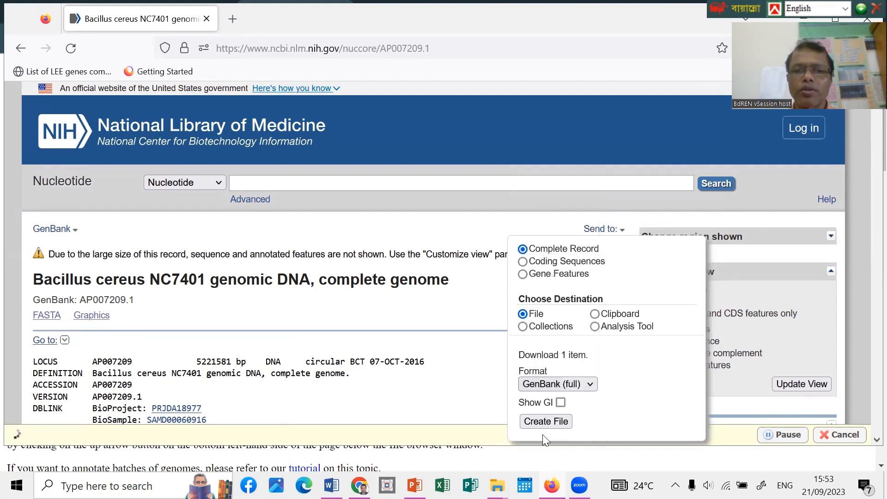
click(548, 422)
click(547, 422)
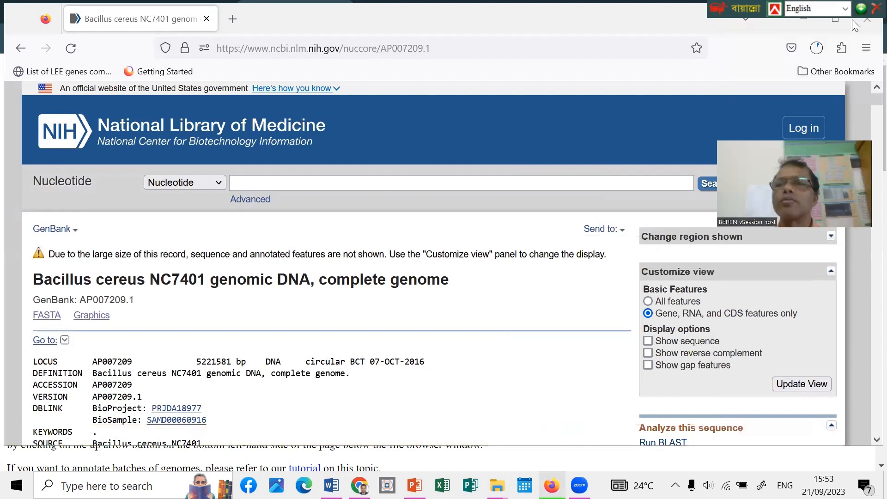
Locate the downloaded sequence(2).gb in its folder and open it with Notepad
click(815, 49)
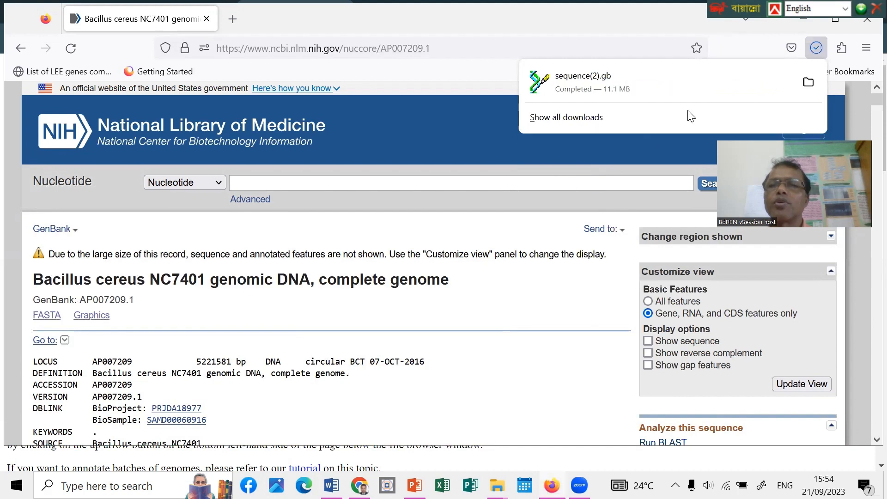
click(808, 83)
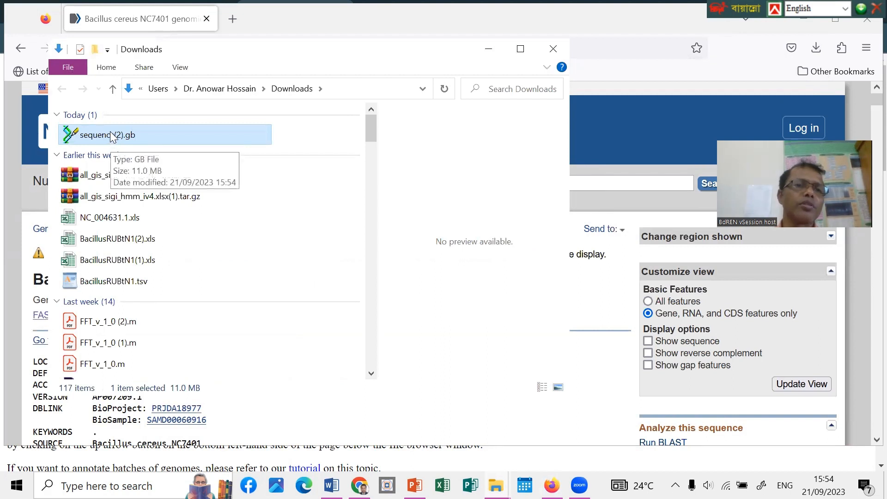
click(111, 137)
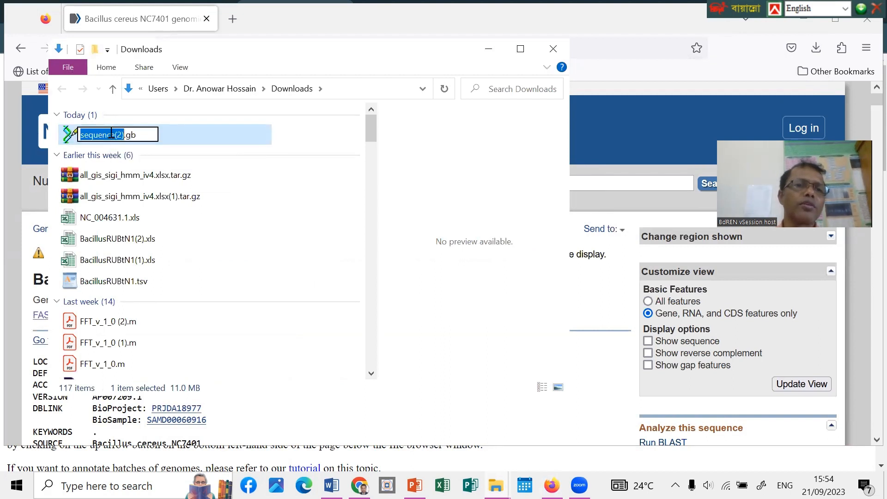
click(193, 144)
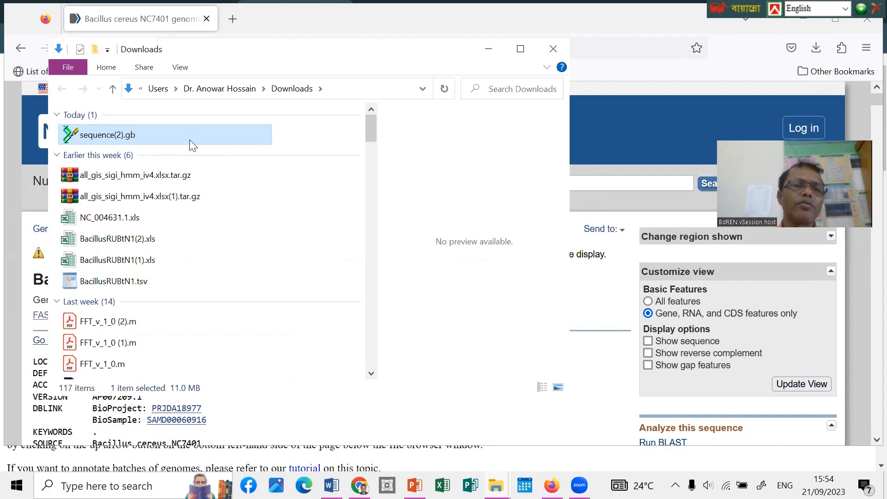
right_click(192, 145)
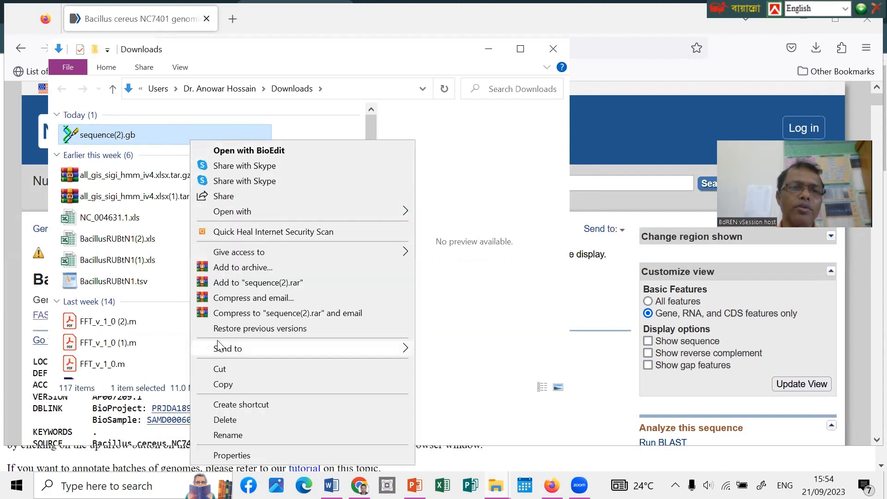
mouse_move(247, 210)
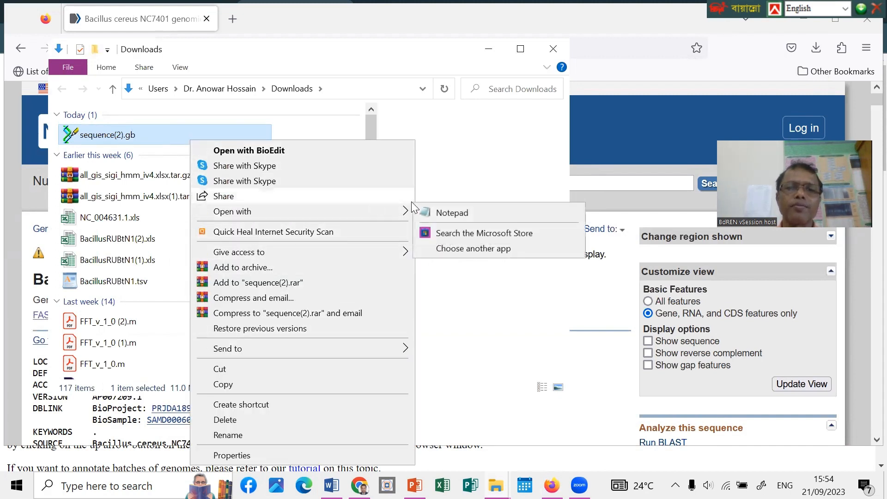
click(444, 213)
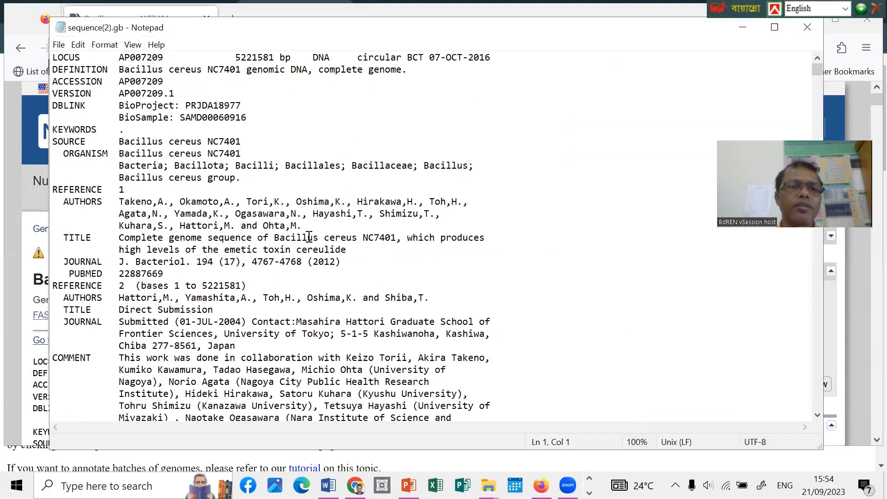
Look through sequence(2).gb from its header and gene annotations to the nucleotide sequence and back, and close the file
scroll(309, 237, down, 20)
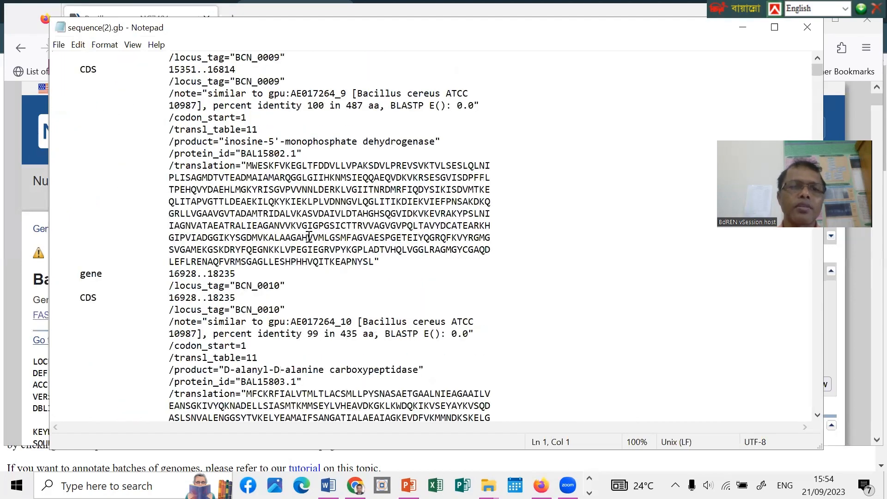
scroll(309, 237, down, 20)
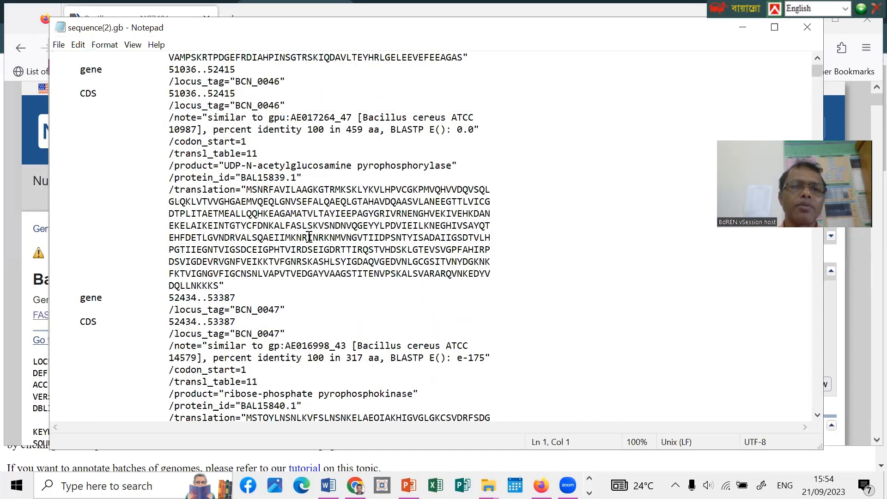
scroll(309, 236, down, 20)
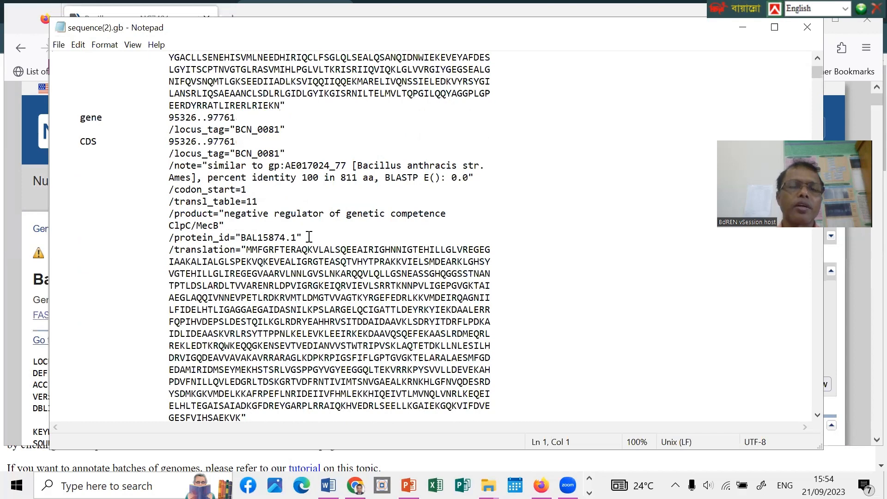
scroll(620, 174, down, 20)
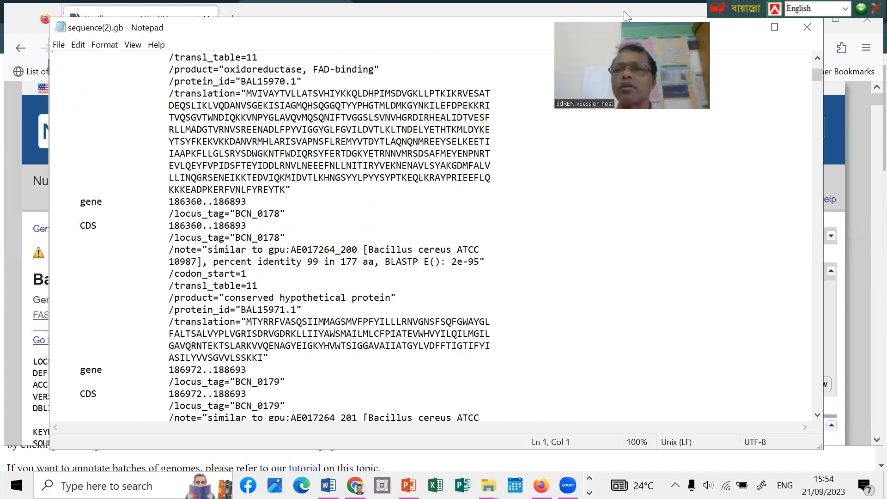
mouse_move(815, 75)
mouse_down()
mouse_move(818, 343)
mouse_move(748, 319)
mouse_move(778, 317)
mouse_move(776, 307)
mouse_move(778, 317)
mouse_up()
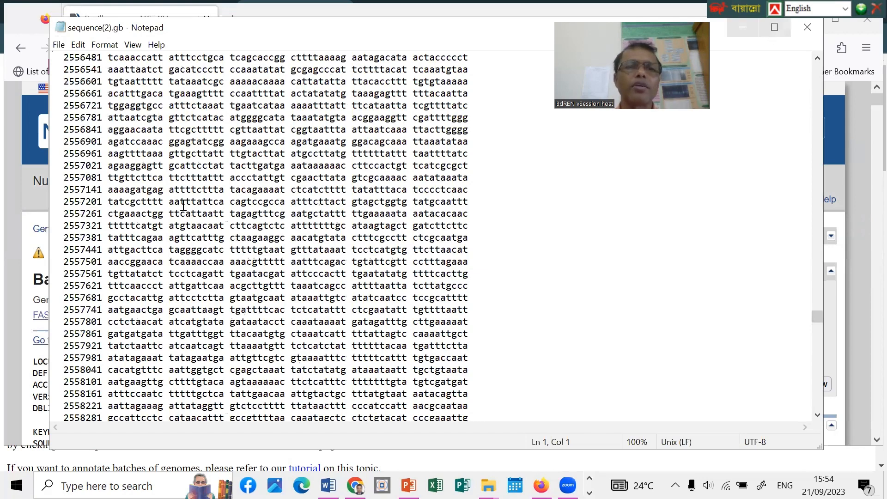
scroll(183, 206, up, 15)
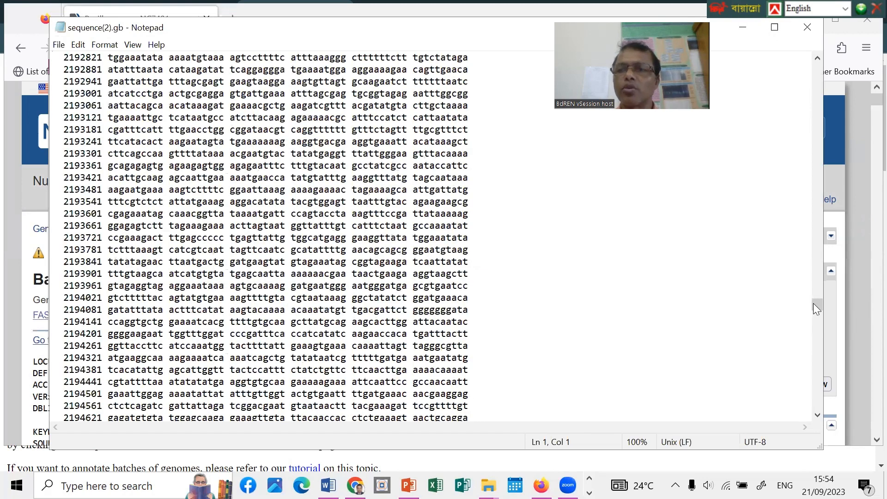
drag(814, 304, 807, 19)
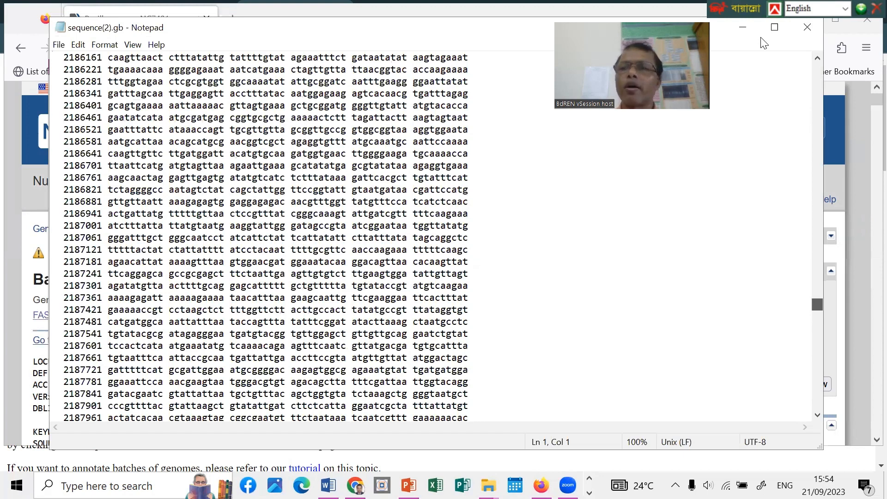
scroll(817, 311, down, 19)
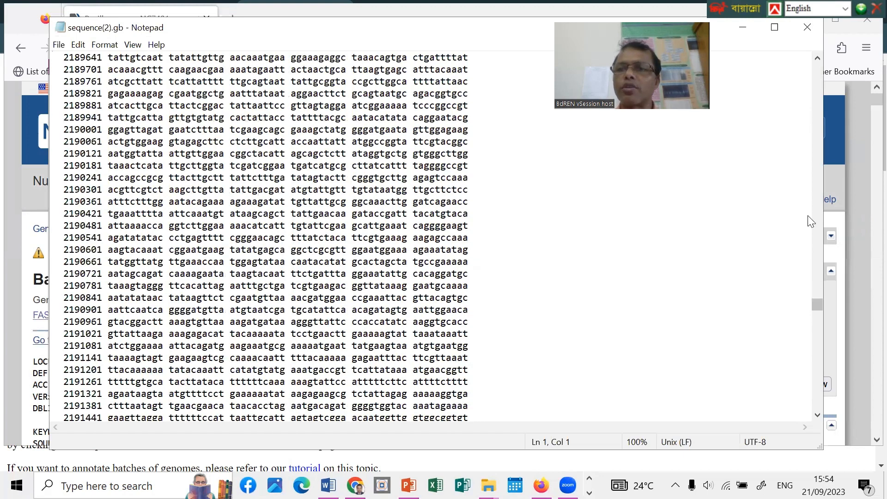
drag(816, 310, 799, 60)
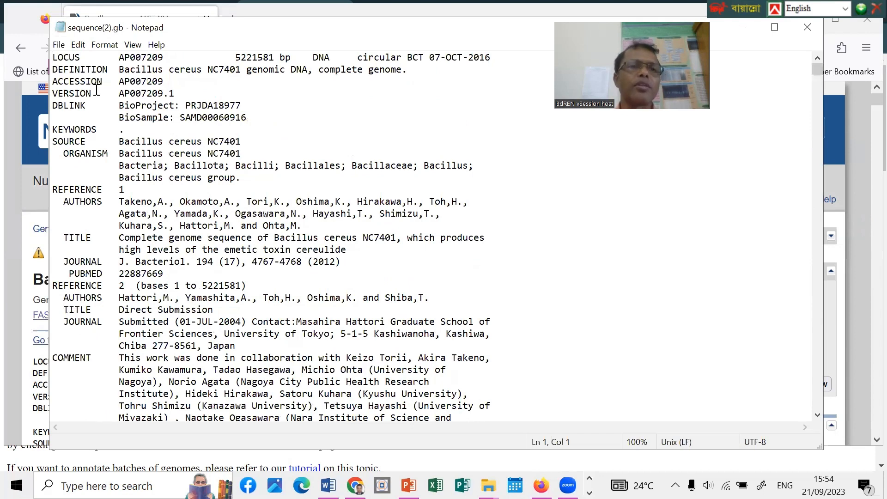
click(822, 30)
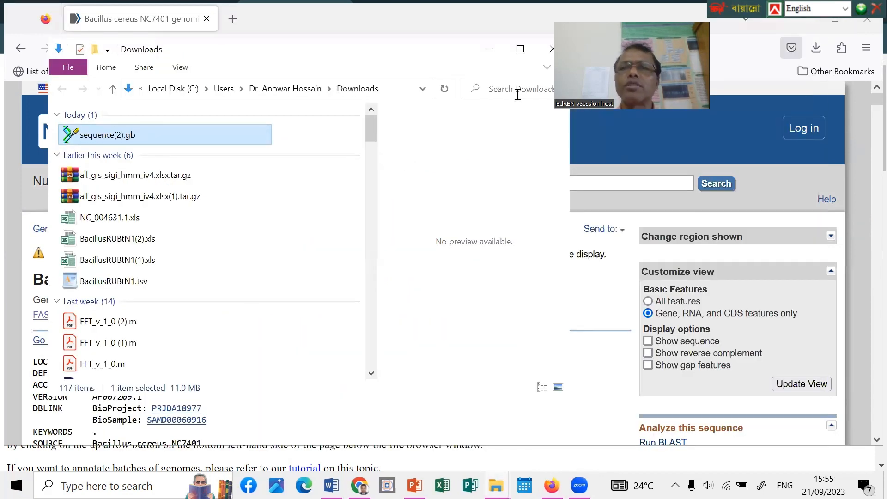
Minimise the browser window showing the NCBI record and switch to the RAST server's Upload a Genome page in Chrome
click(257, 18)
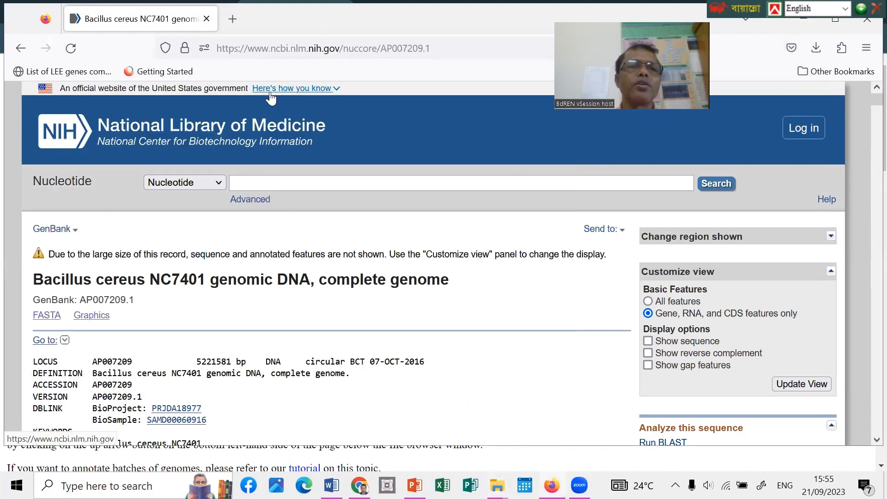
drag(258, 125, 326, 10)
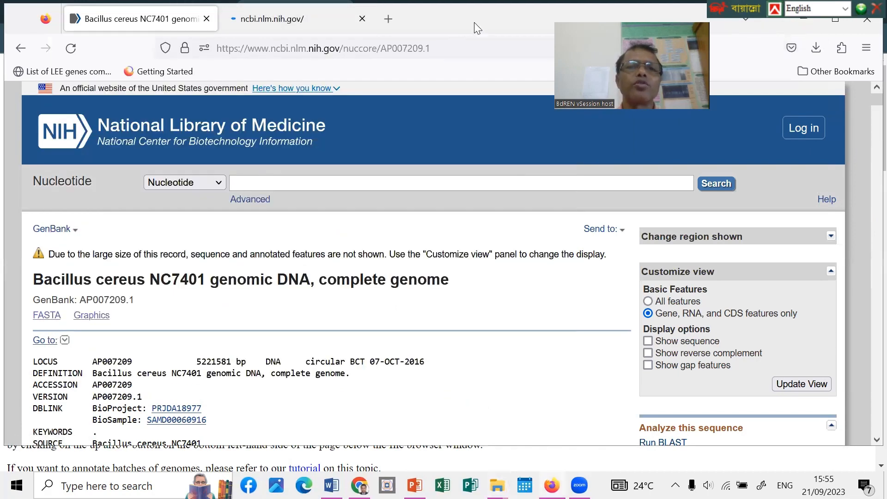
drag(474, 23, 378, 235)
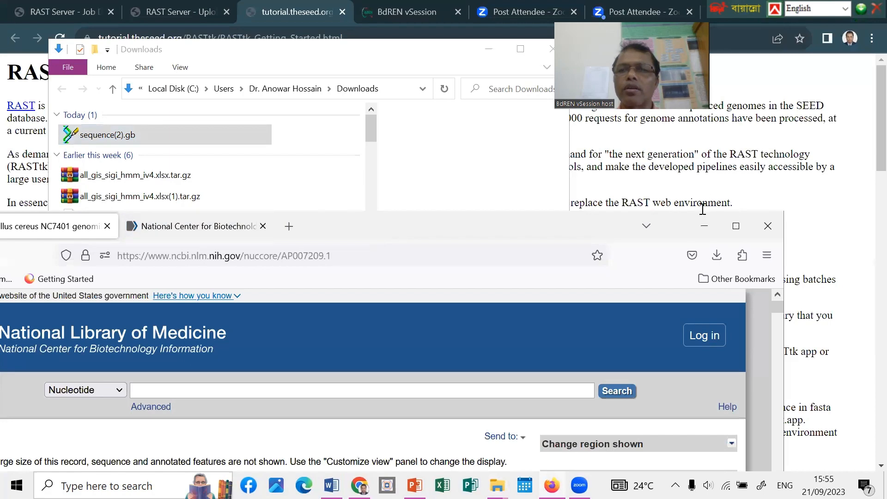
click(702, 223)
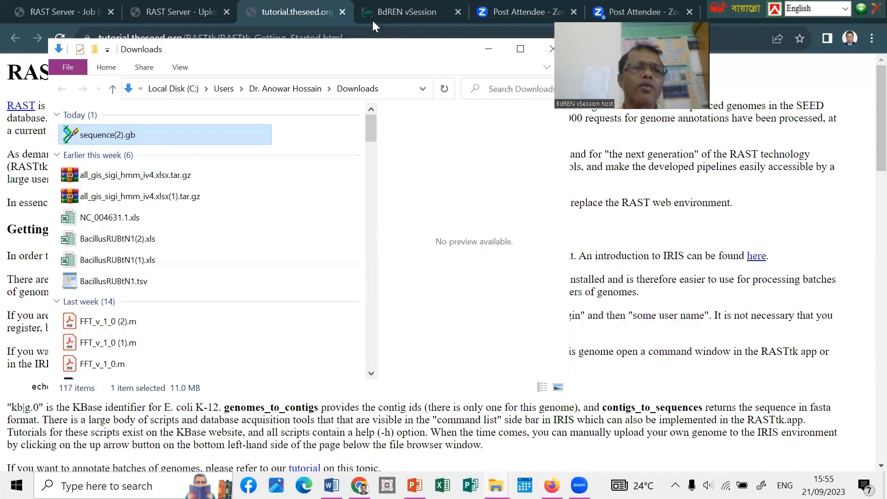
click(151, 21)
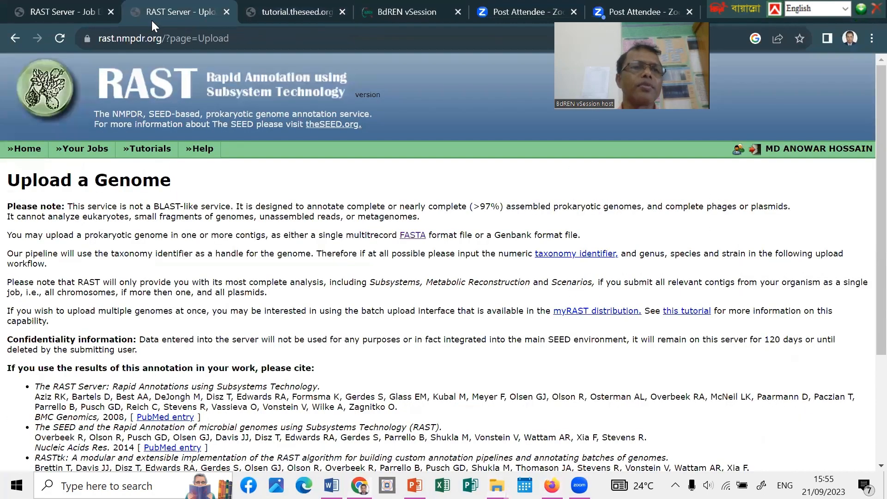
click(65, 17)
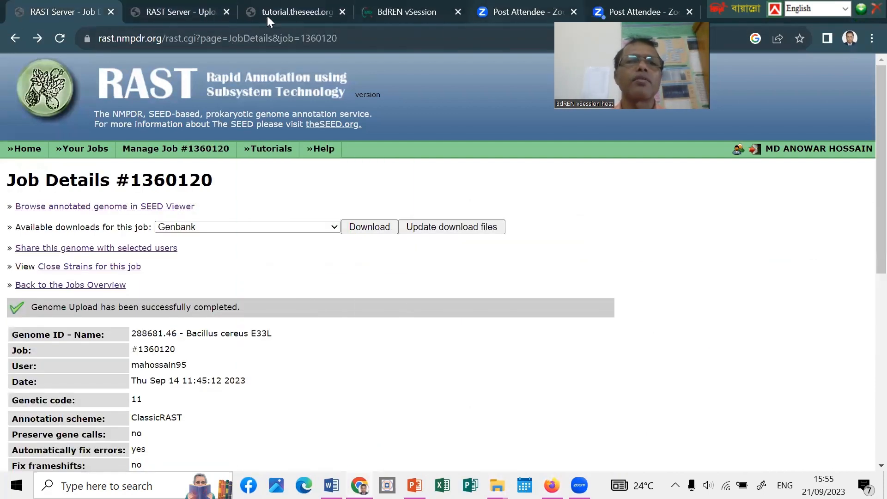
click(191, 7)
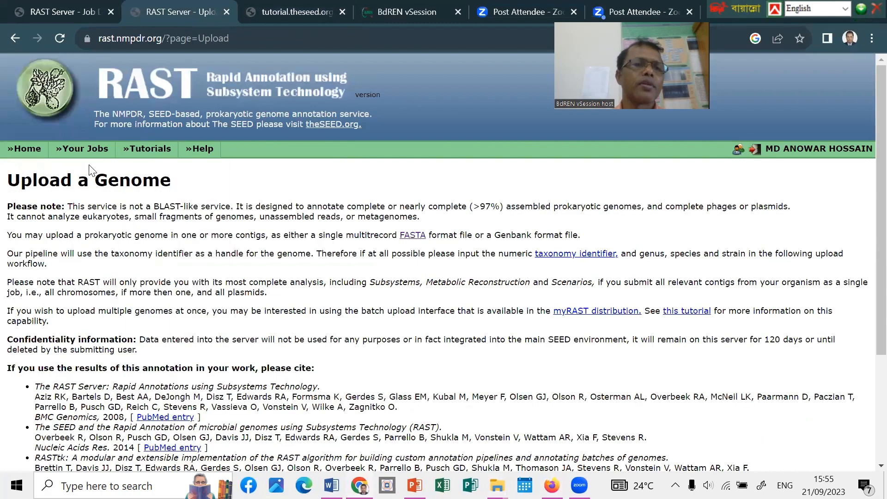
Choose sequence(2).gb from the Downloads folder as the sequences file and submit it to step 2 of the upload
mouse_move(84, 153)
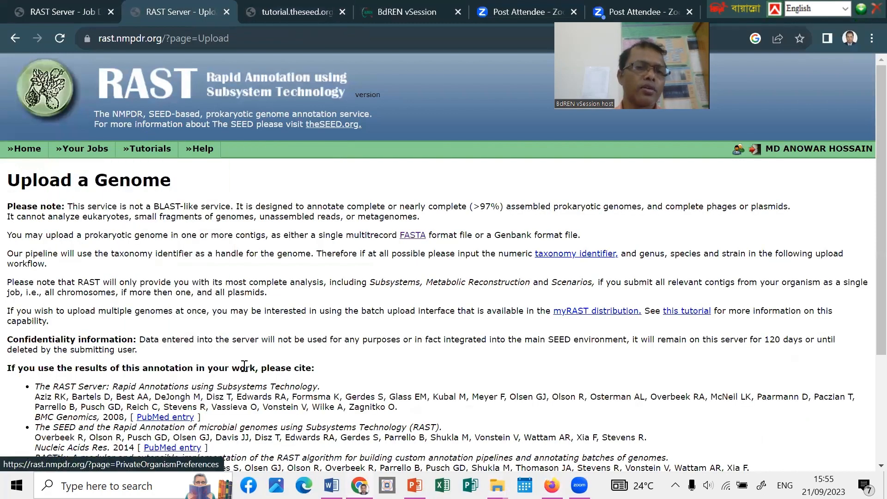
scroll(245, 366, down, 3)
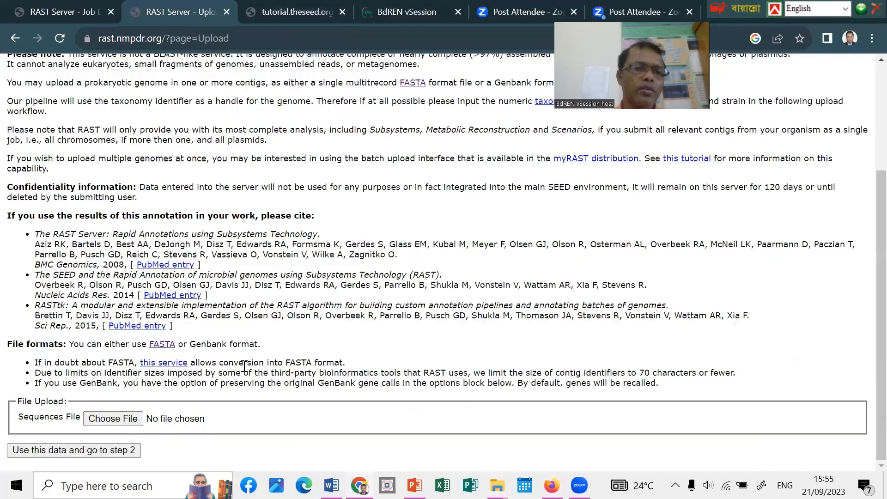
click(117, 424)
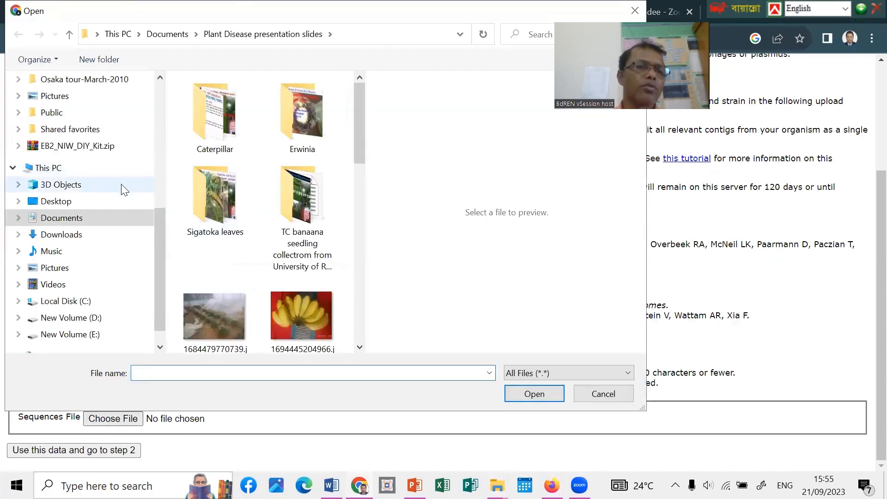
click(74, 235)
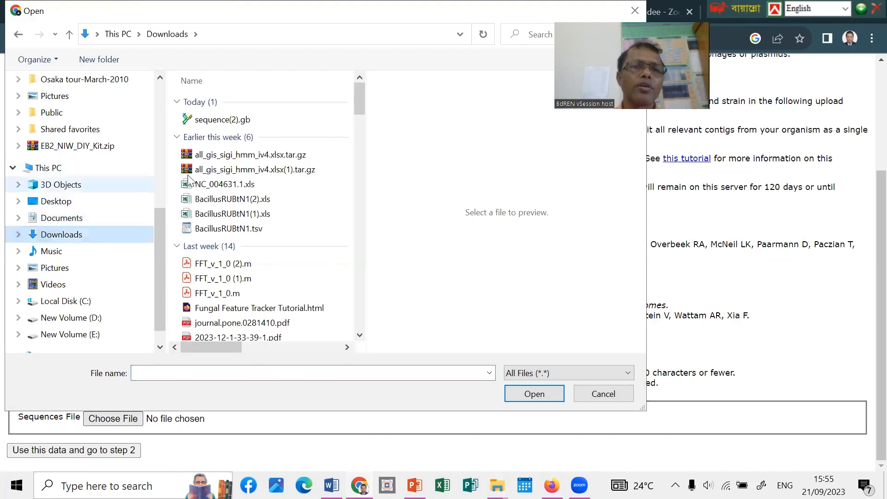
click(240, 120)
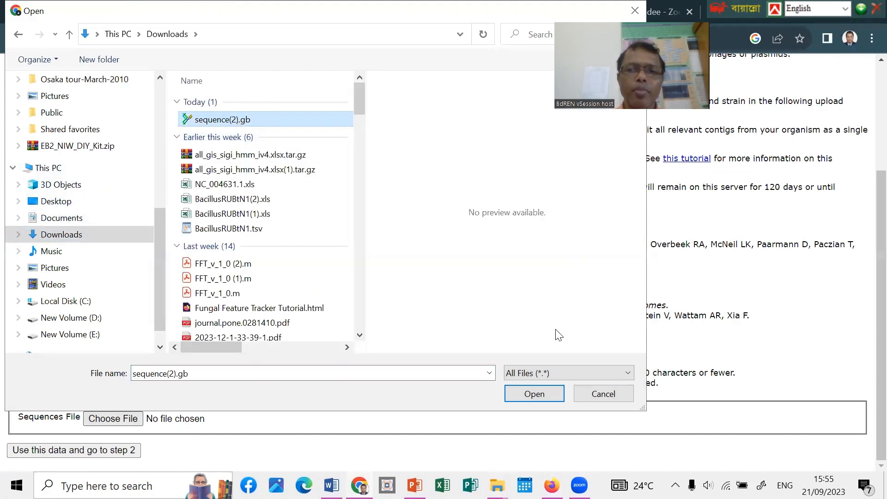
click(521, 396)
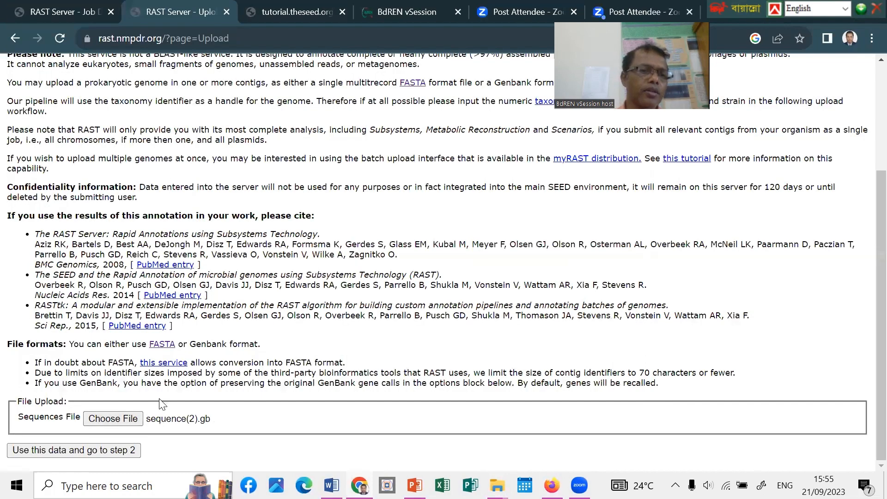
click(74, 452)
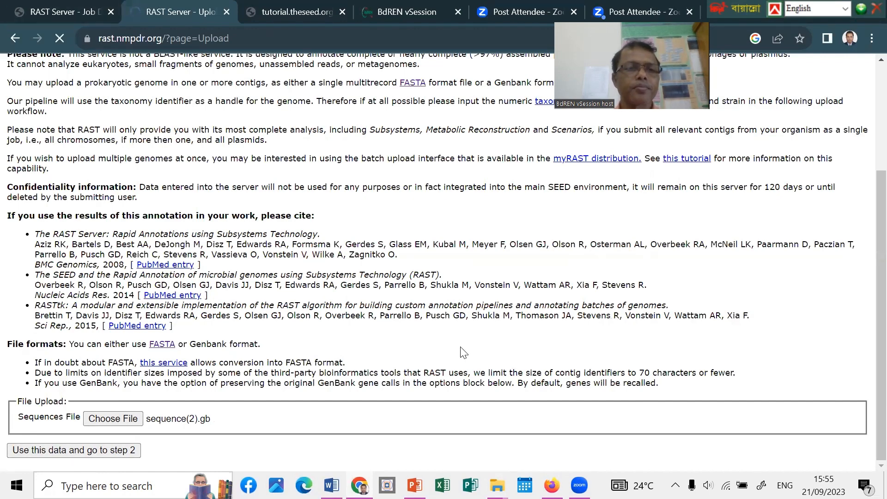
key(alt+Tab)
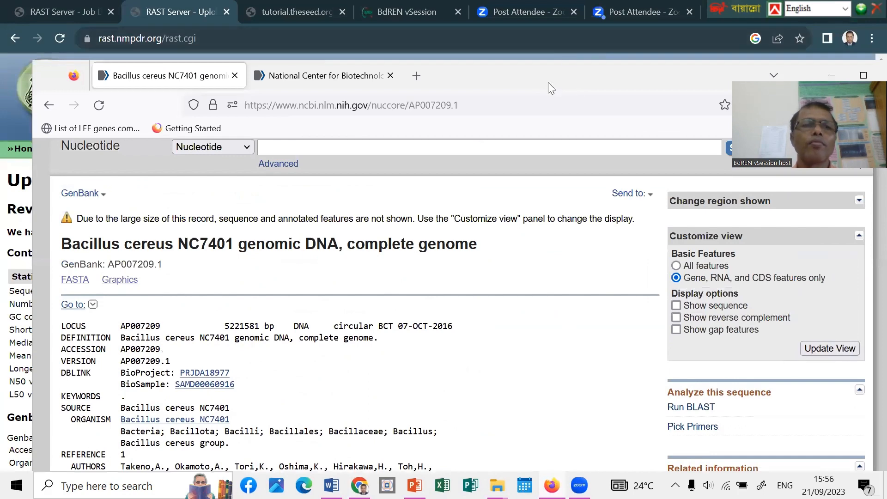
drag(548, 83, 750, 287)
click(428, 193)
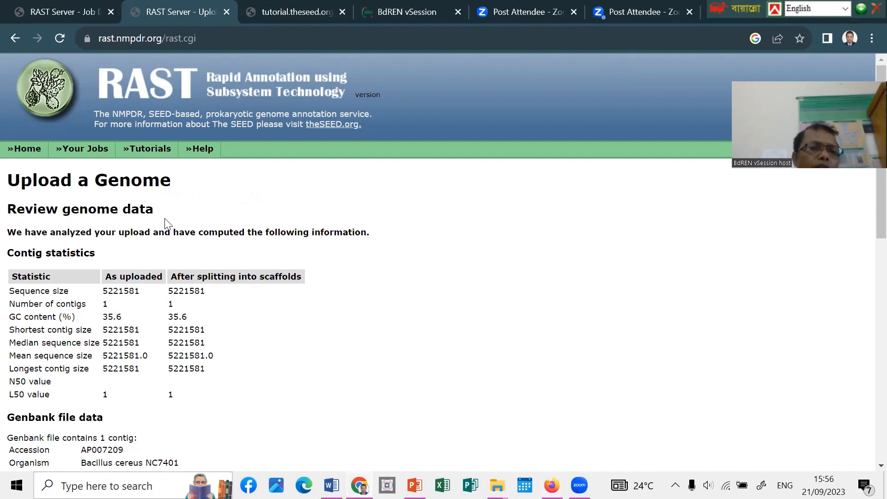
Check the job details page of the earlier Bacillus cereus E33L upload and return to the Review genome data page
scroll(185, 226, down, 1)
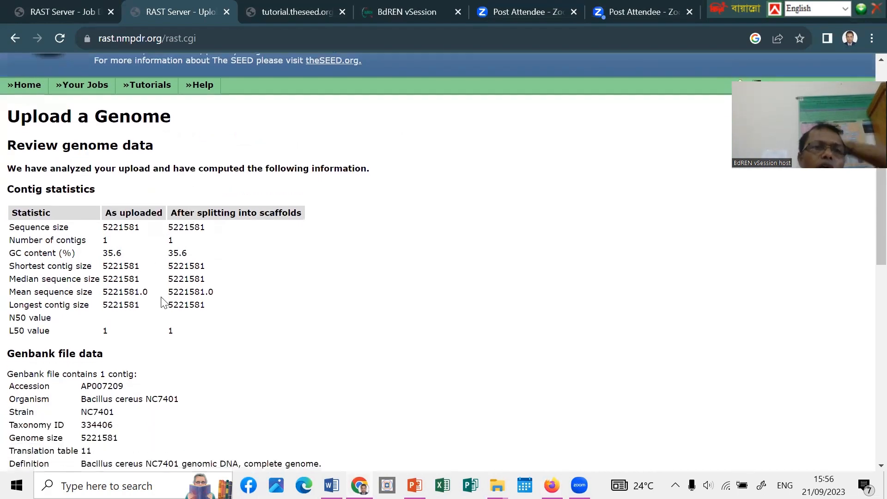
click(73, 8)
drag(73, 8, 216, 14)
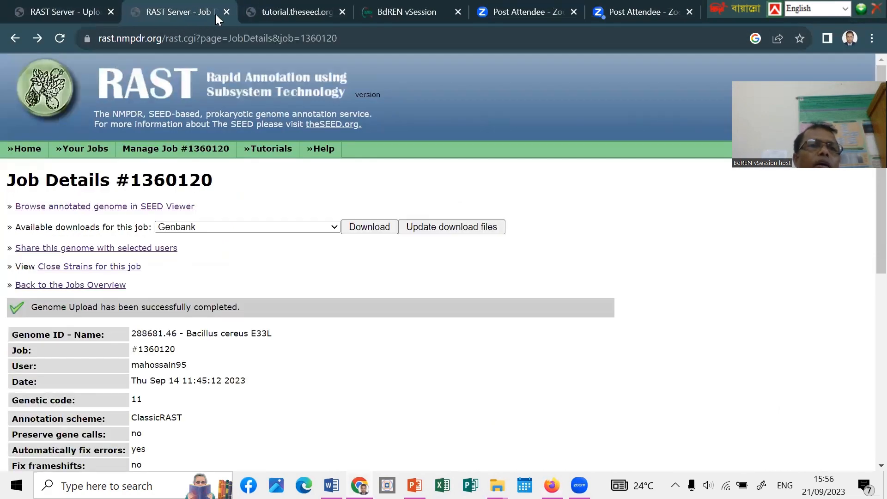
click(54, 11)
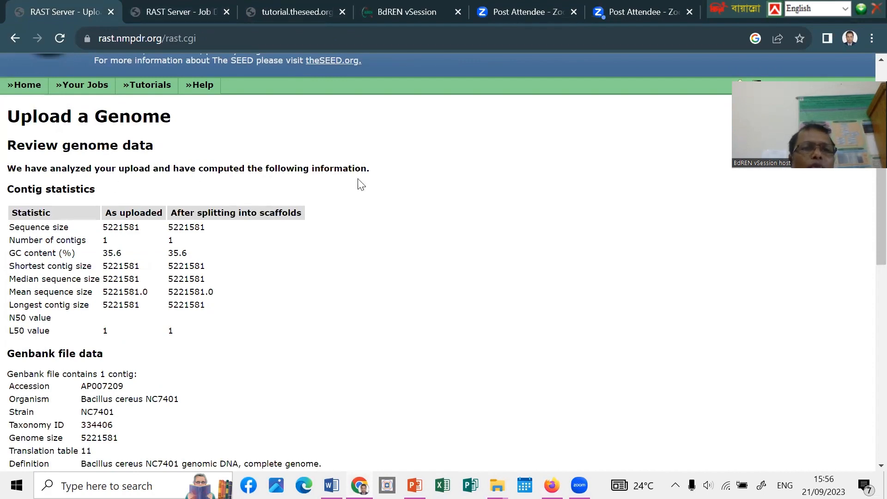
Review the contig statistics, Genbank file data and feature statistics, and verify the taxonomy, genus, species, strain and genetic code entries
scroll(360, 184, down, 4)
scroll(360, 184, down, 4)
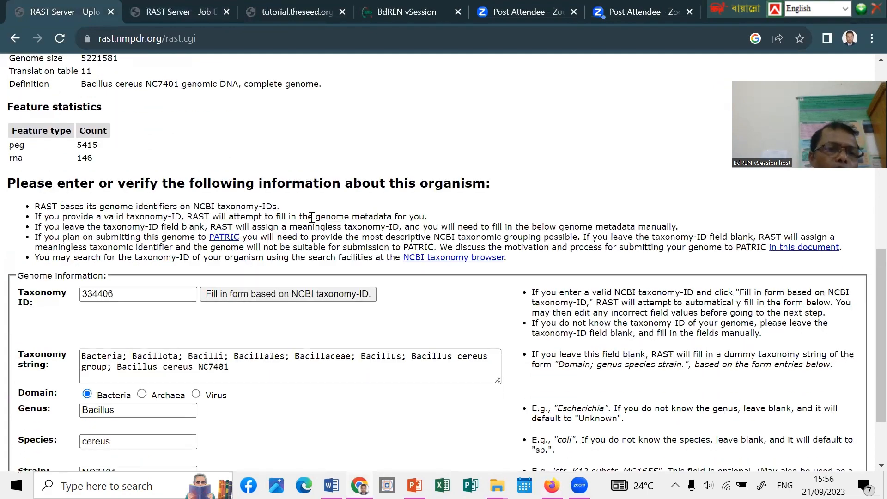
scroll(210, 333, up, 4)
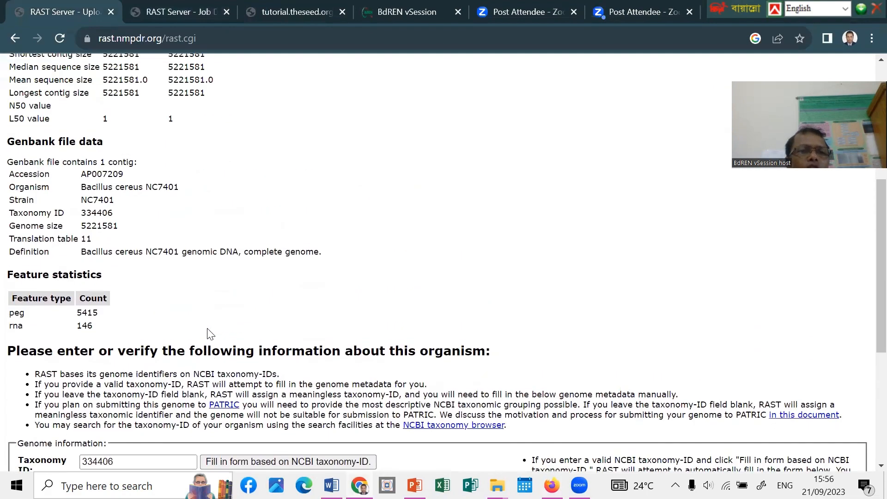
scroll(210, 334, down, 2)
scroll(210, 333, up, 2)
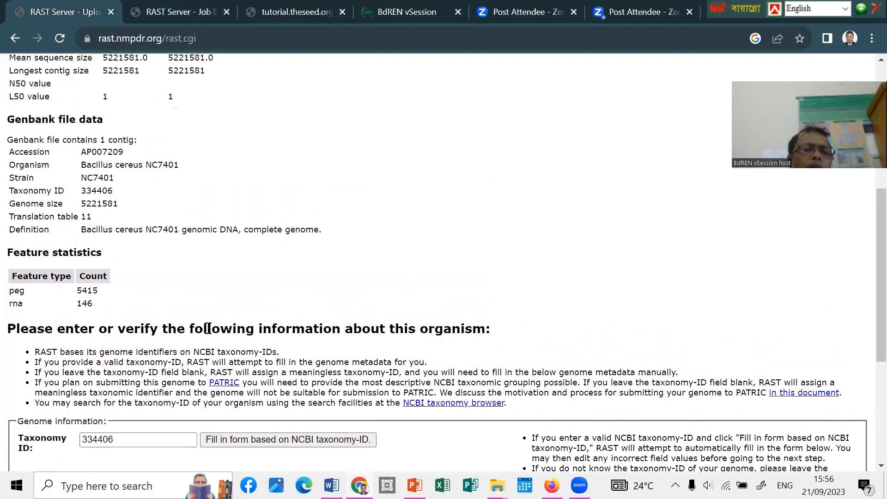
scroll(210, 334, up, 2)
scroll(210, 334, up, 2)
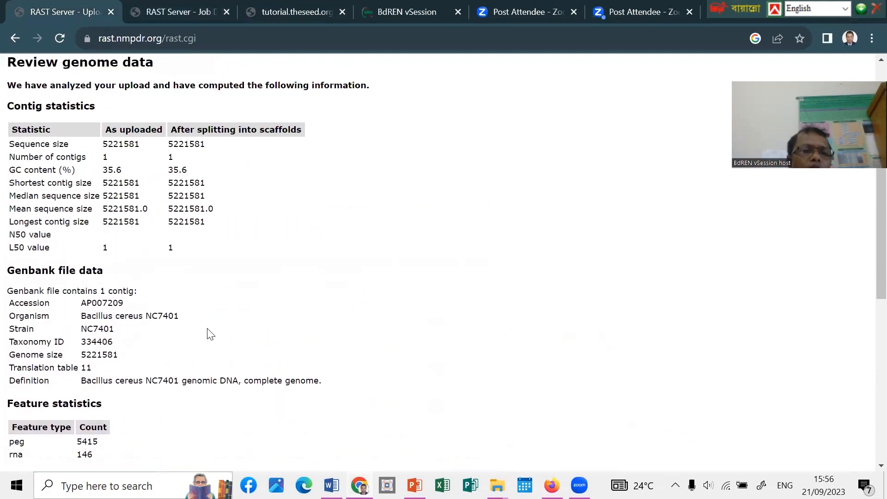
scroll(210, 334, down, 4)
scroll(211, 334, down, 7)
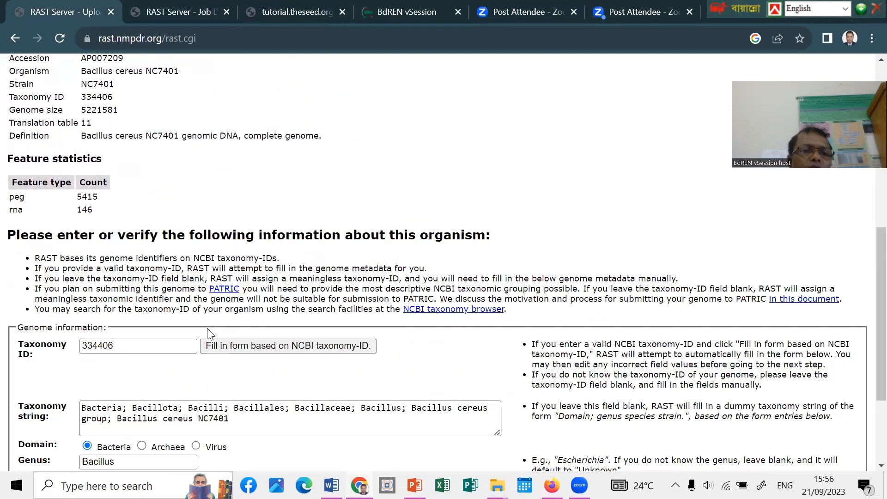
scroll(90, 192, down, 1)
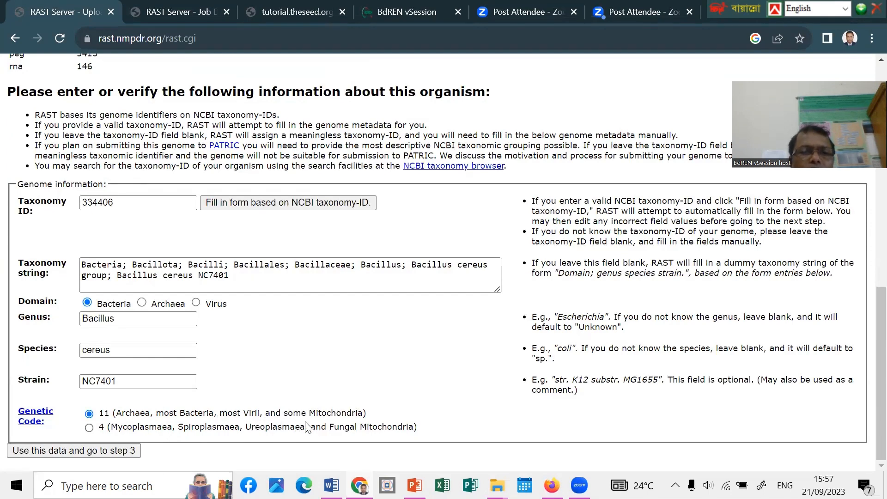
Recheck the feature statistics and genome information entries for Bacillus cereus NC7401 and submit the data to step 3
scroll(325, 425, up, 2)
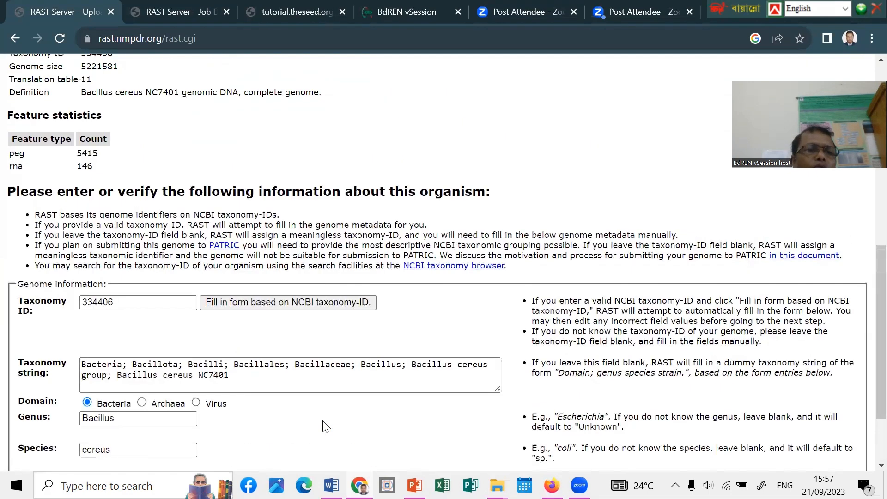
scroll(325, 425, down, 2)
scroll(325, 426, up, 4)
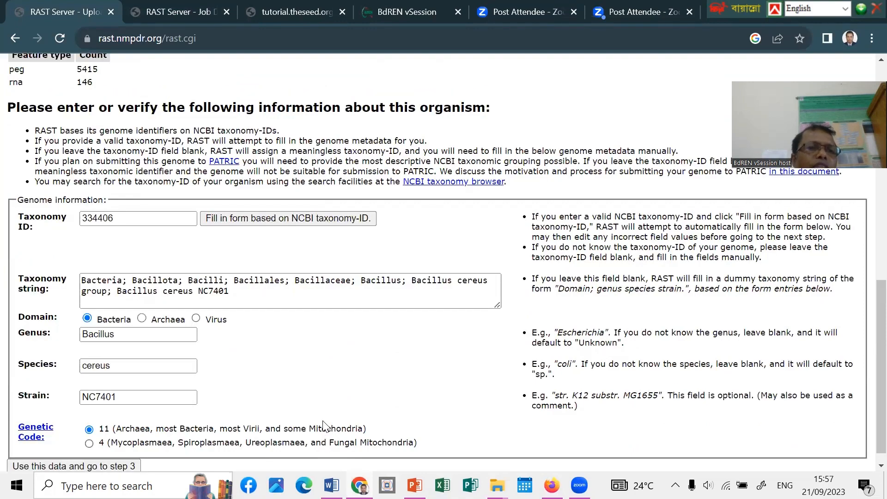
scroll(325, 425, down, 2)
scroll(326, 426, up, 1)
scroll(326, 426, down, 2)
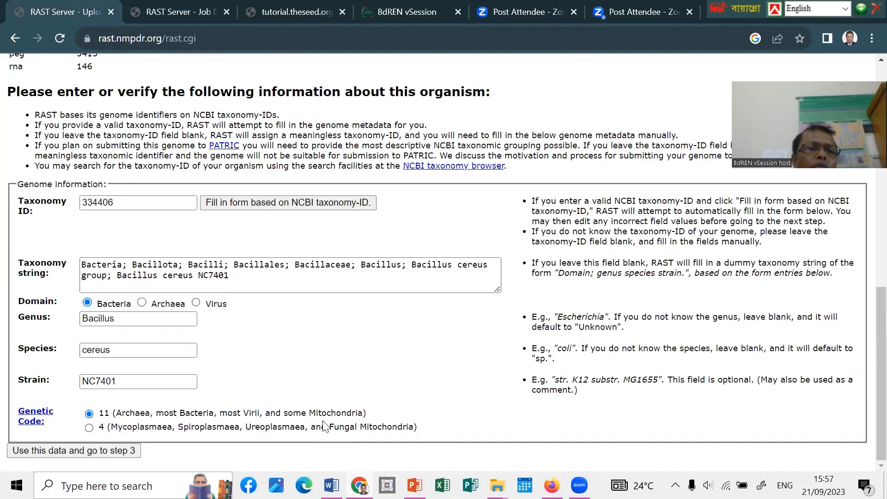
click(74, 450)
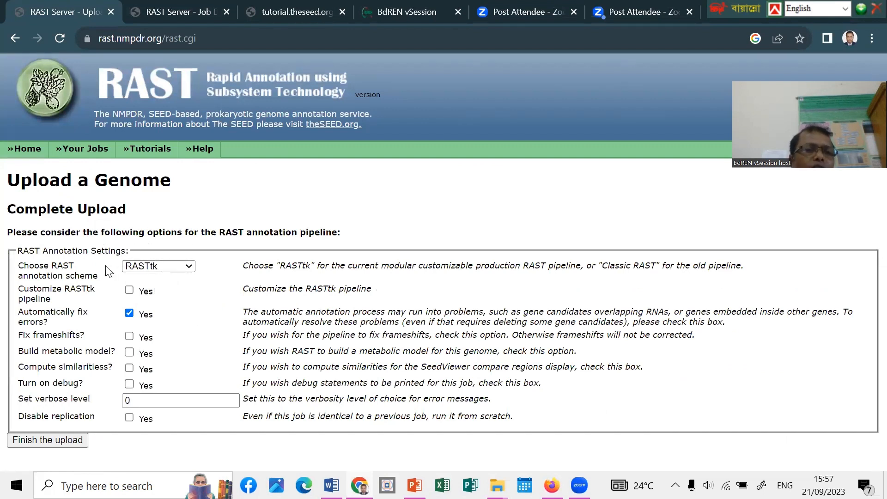
Choose RASTtk as the annotation scheme, leave the other annotation settings at their defaults and finish the upload
click(189, 267)
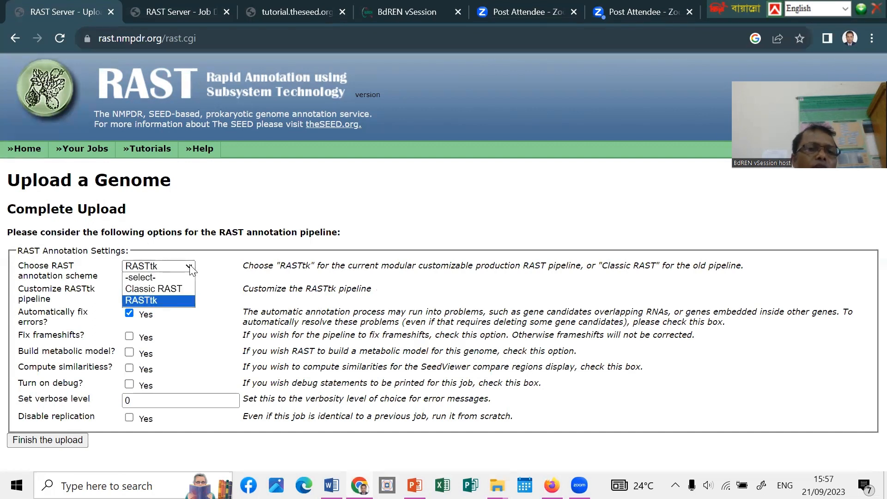
click(159, 300)
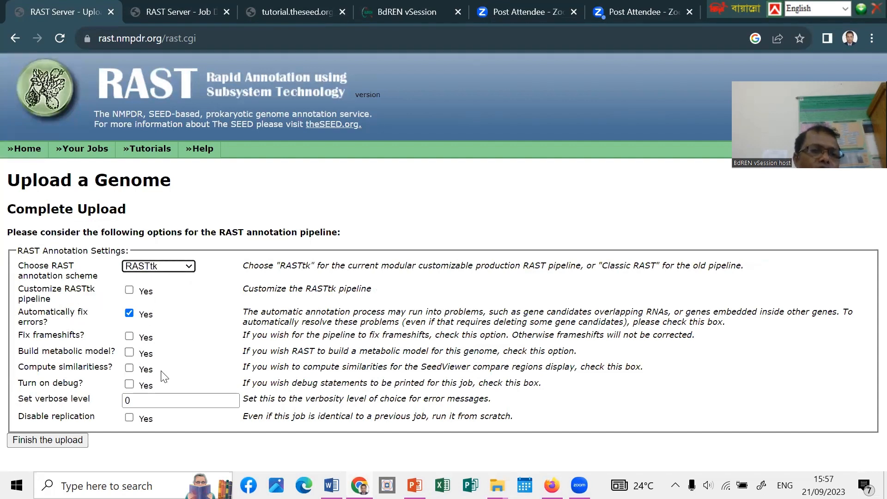
click(50, 442)
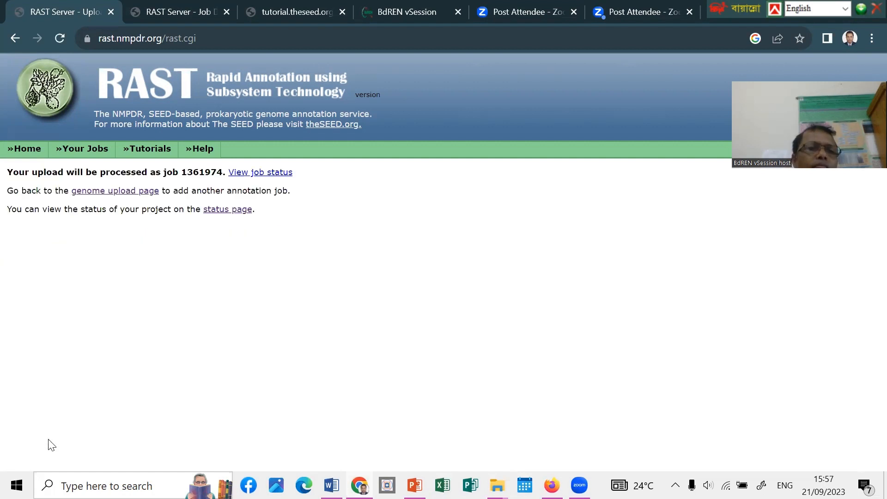
Open the status of the submitted RASTtk job and examine its download options, genome details, annotation settings and processing stages
click(255, 173)
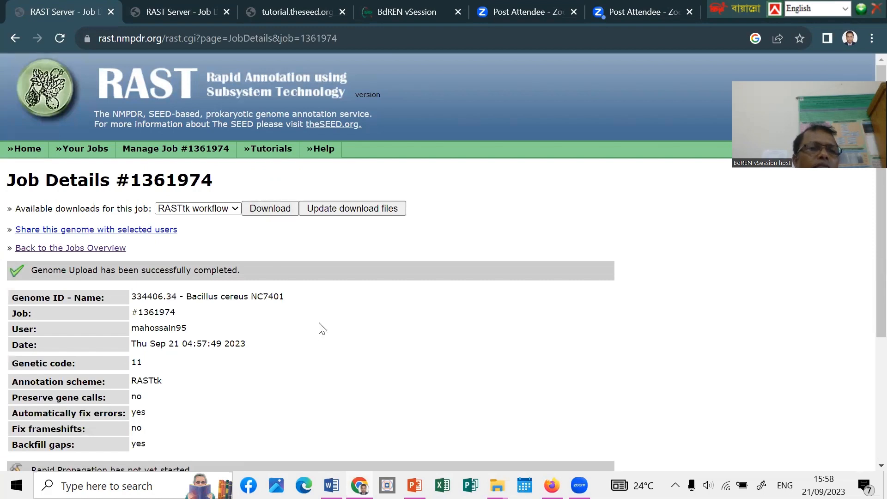
scroll(322, 328, down, 4)
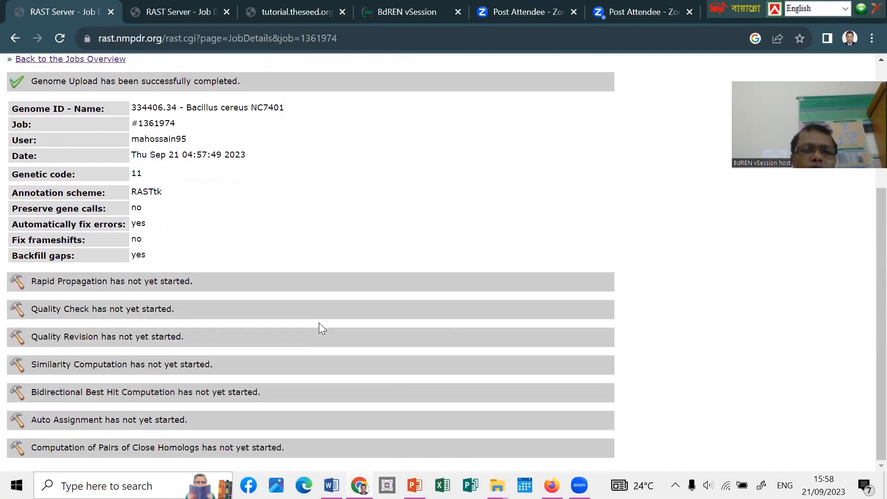
scroll(320, 327, up, 4)
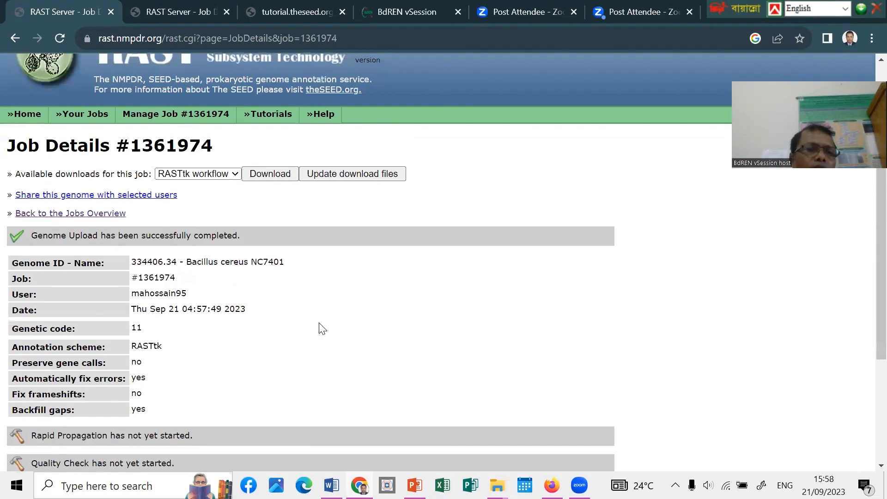
scroll(320, 328, down, 4)
scroll(320, 328, up, 4)
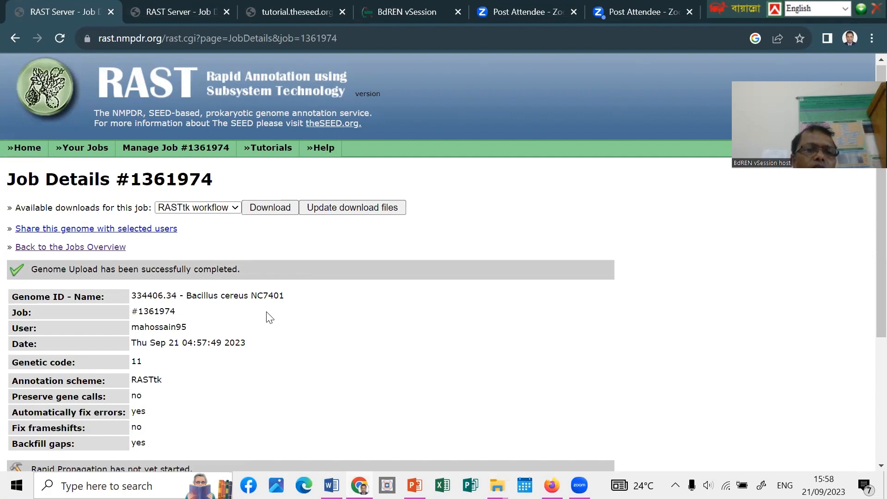
scroll(242, 338, down, 2)
scroll(242, 338, down, 1)
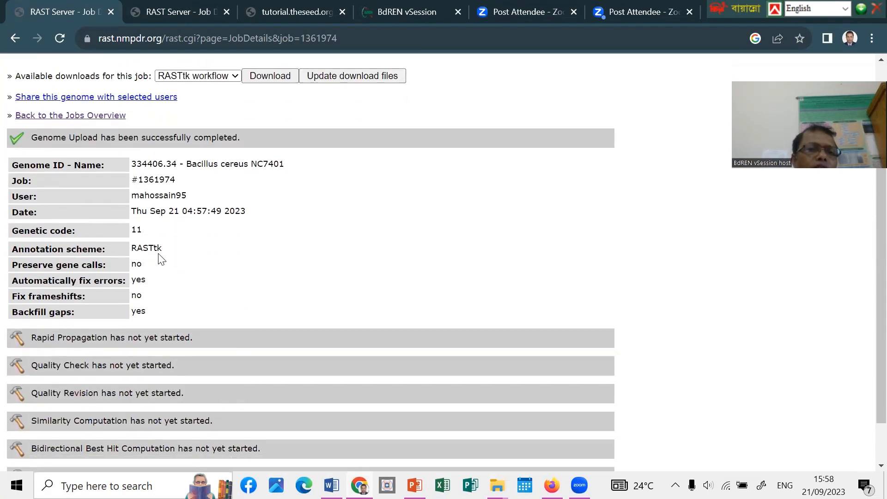
scroll(162, 261, down, 1)
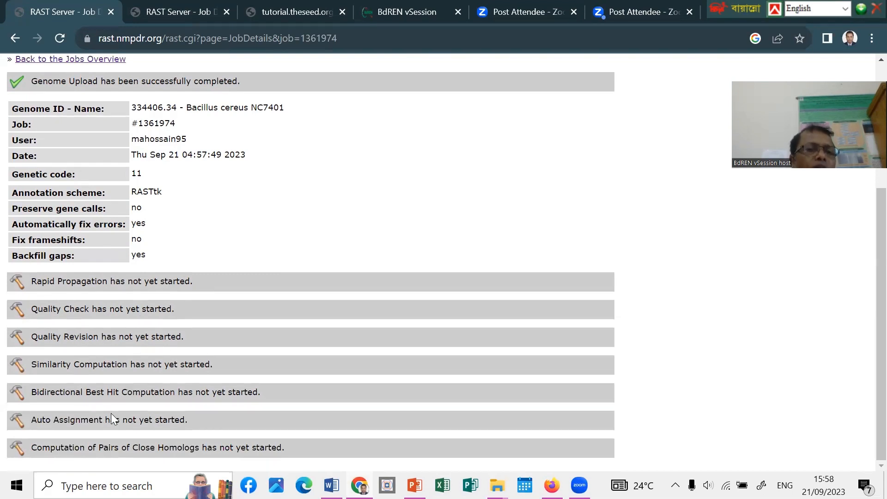
scroll(111, 413, up, 3)
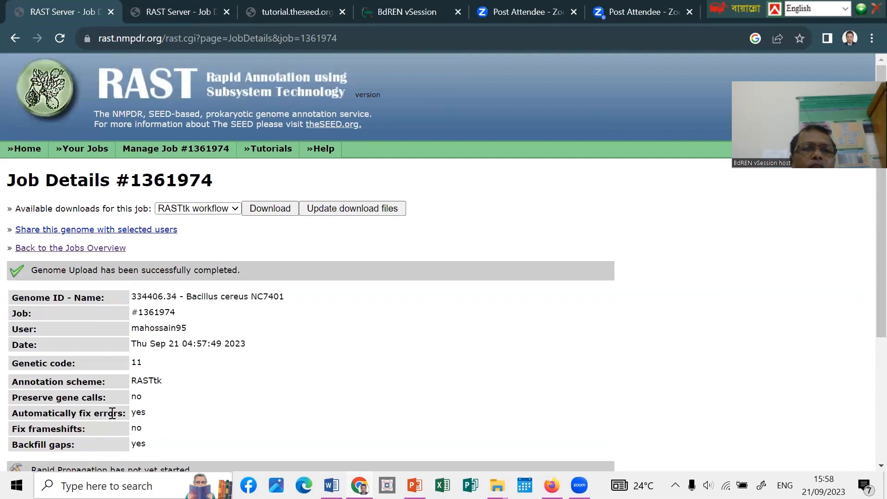
scroll(198, 320, down, 3)
scroll(199, 321, up, 2)
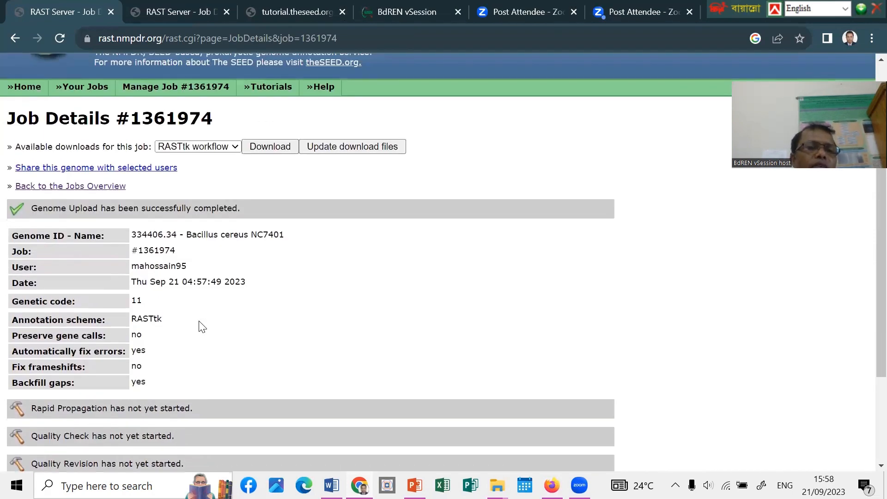
scroll(202, 326, down, 1)
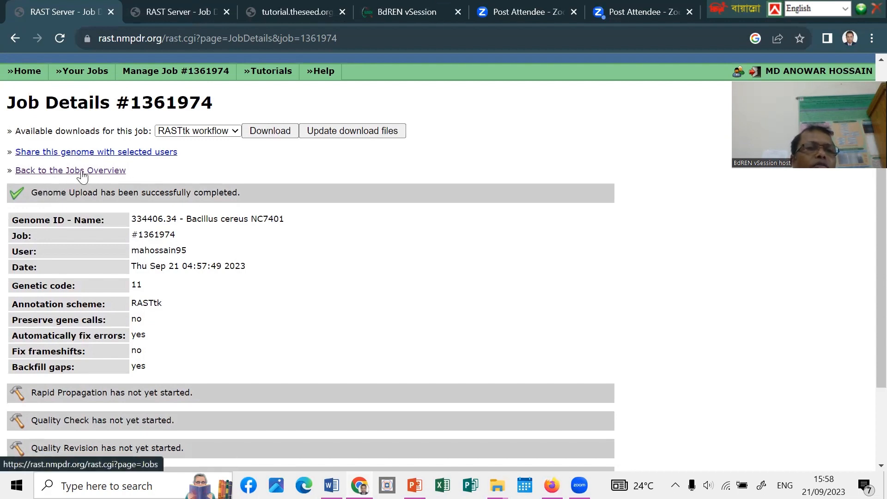
right_click(113, 176)
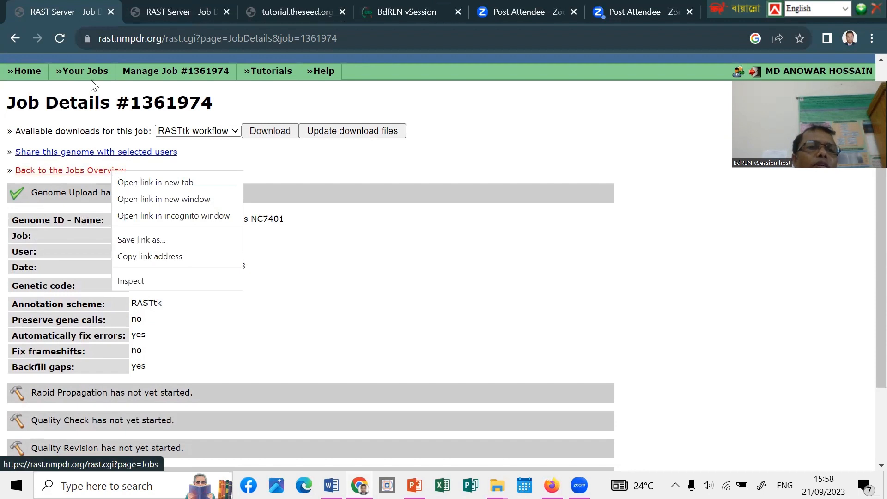
click(239, 169)
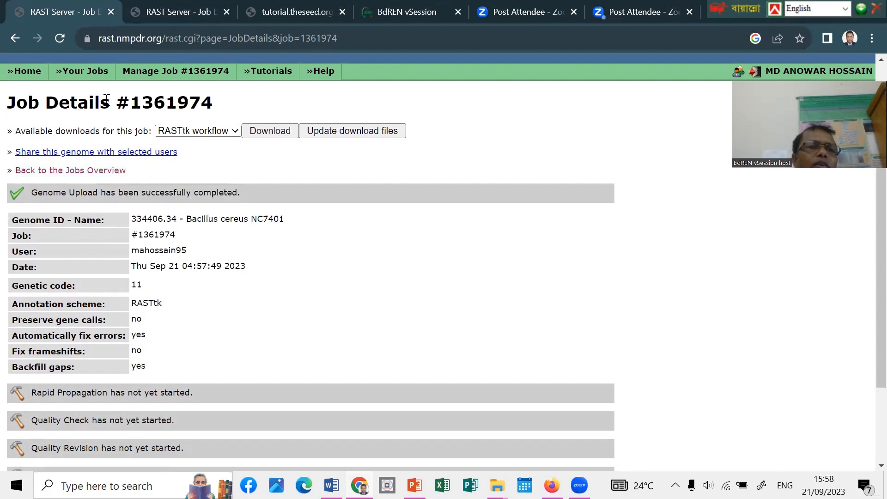
Start a new job upload with sequence(2).gb from the Downloads folder as the sequences file and submit it to step 2
mouse_move(88, 73)
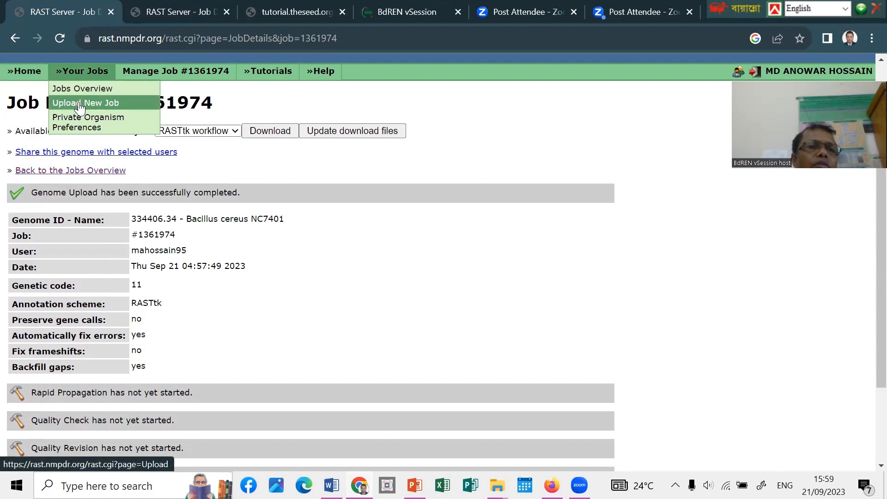
click(80, 106)
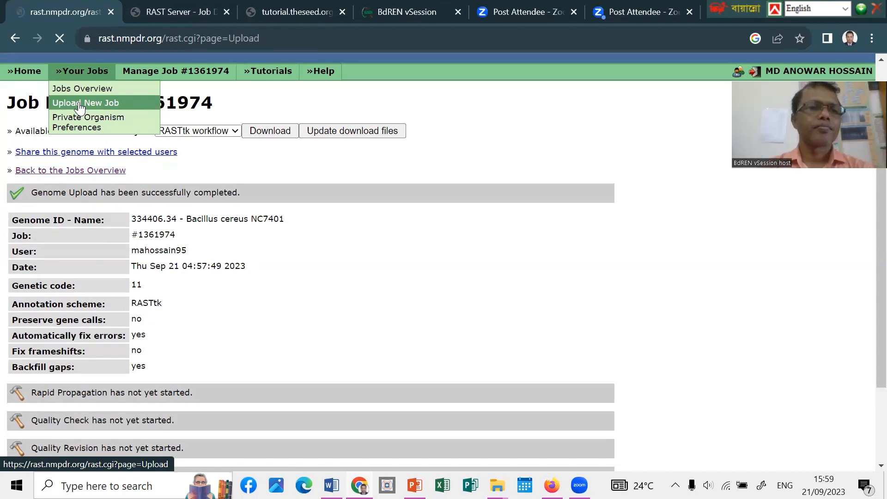
scroll(221, 323, down, 3)
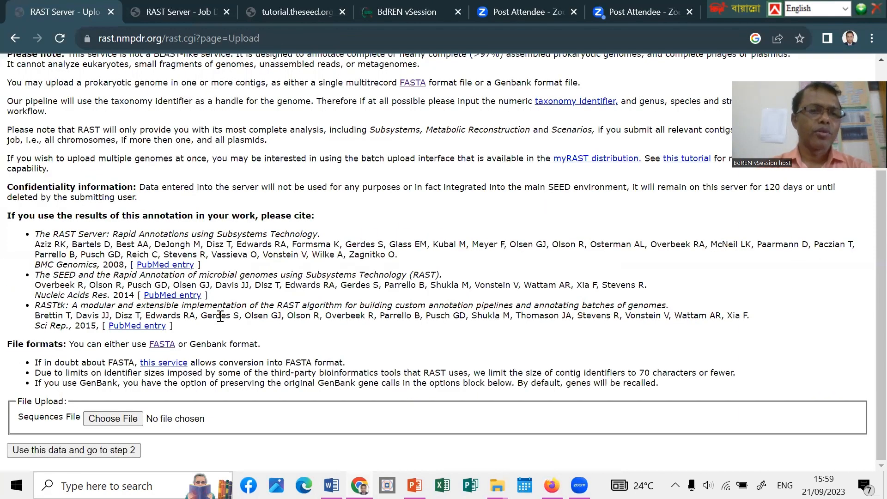
click(113, 421)
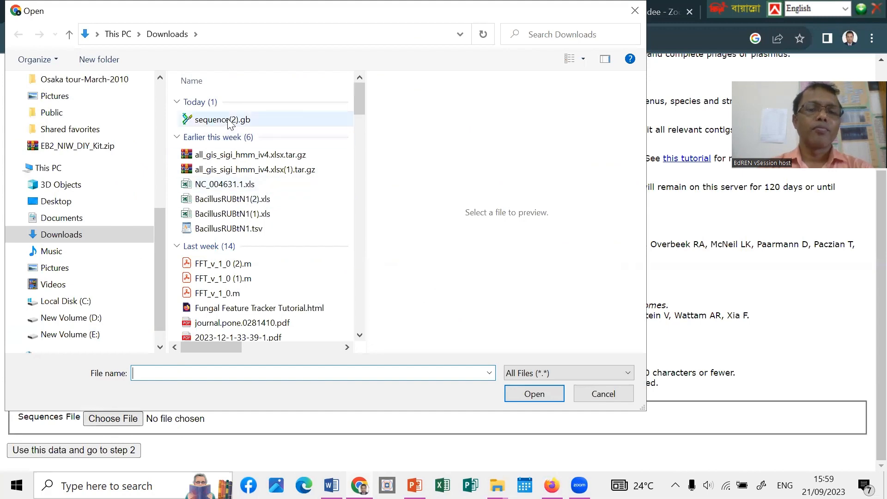
click(228, 121)
double_click(228, 119)
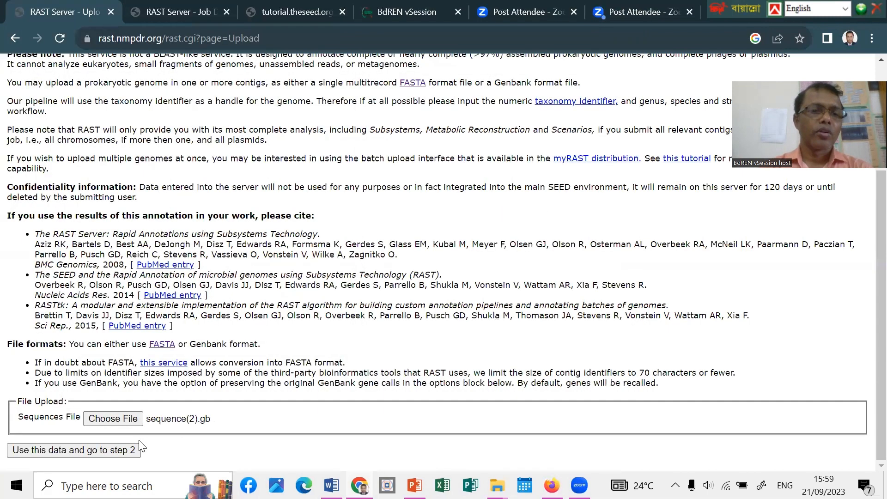
click(110, 454)
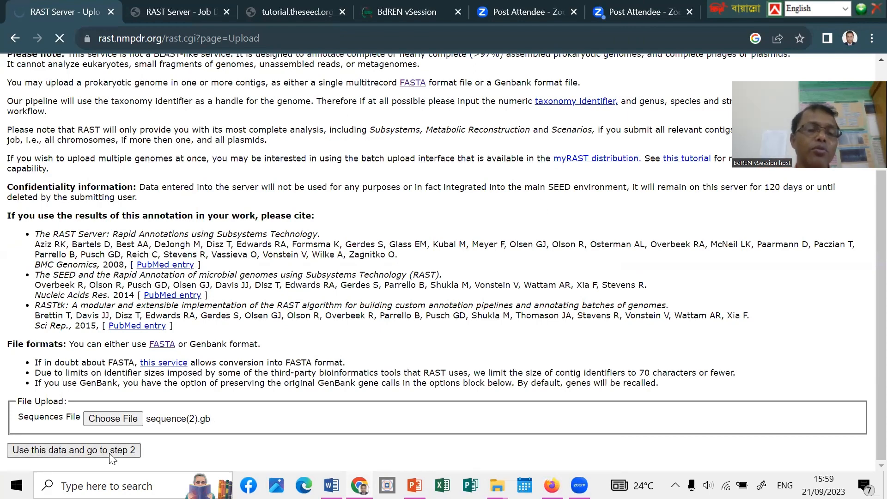
Accept the genome information of the second Bacillus cereus NC7401 upload and submit it to step 3
scroll(111, 457, down, 3)
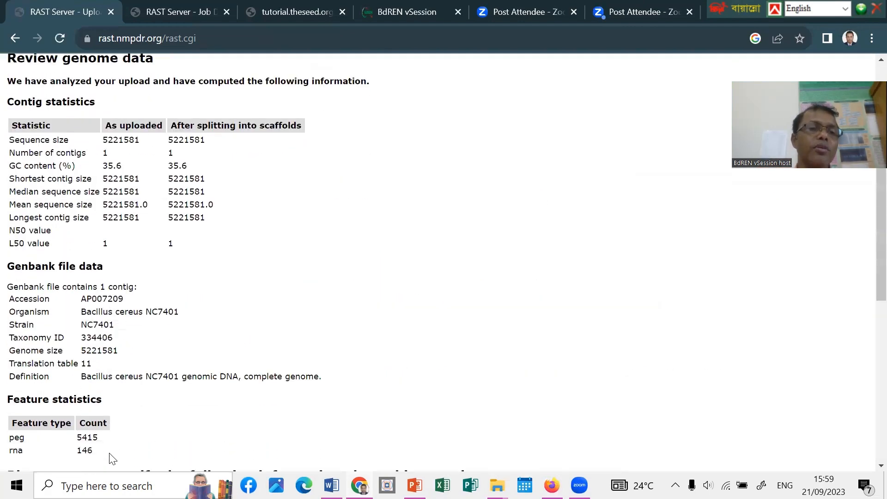
scroll(111, 459, down, 7)
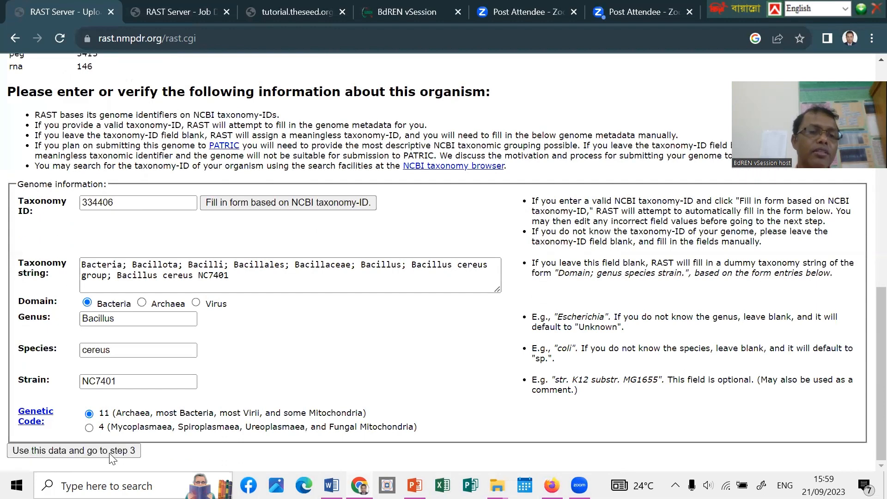
click(104, 452)
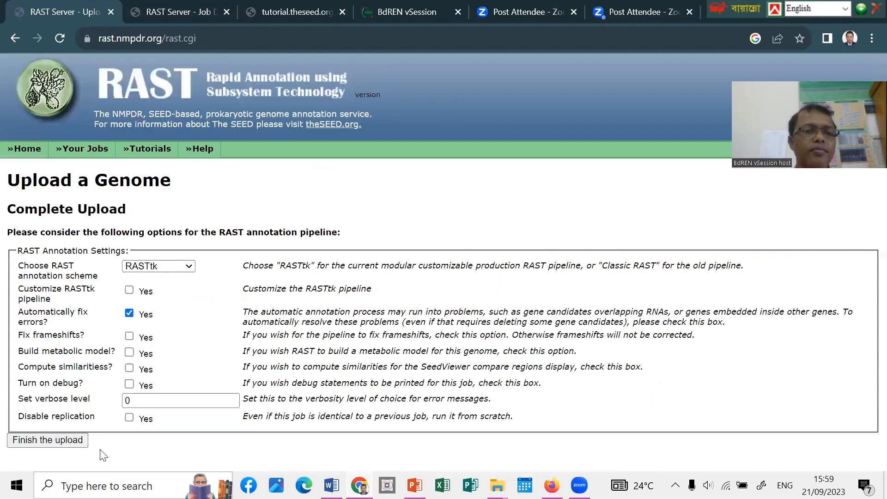
Set the annotation scheme to Classic RAST, keeping the RAST gene caller and FIGfam Release70, and finish the upload
click(187, 268)
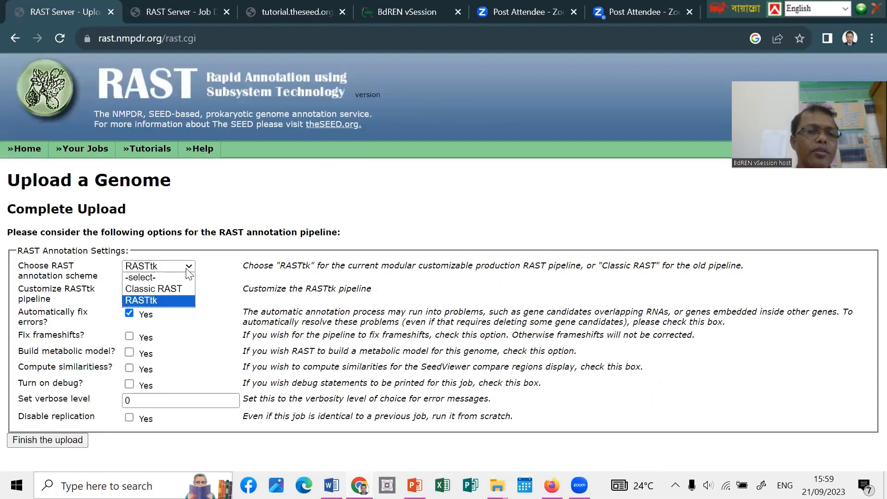
click(175, 290)
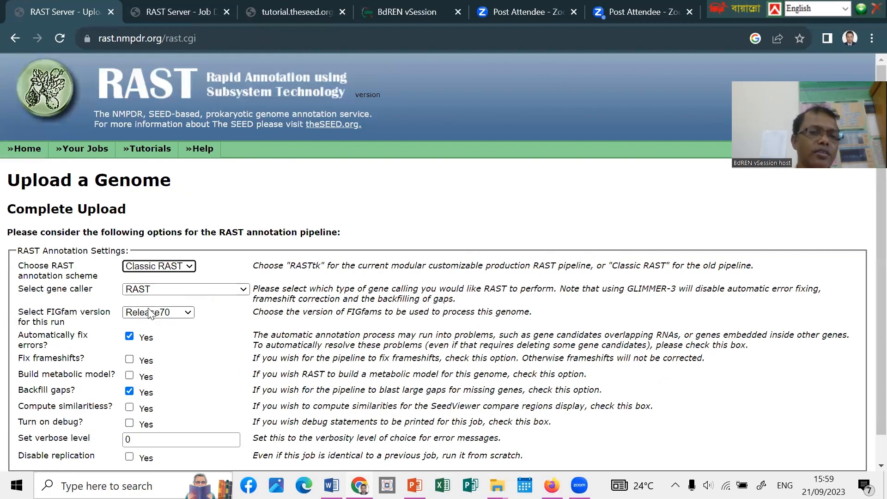
scroll(193, 382, down, 1)
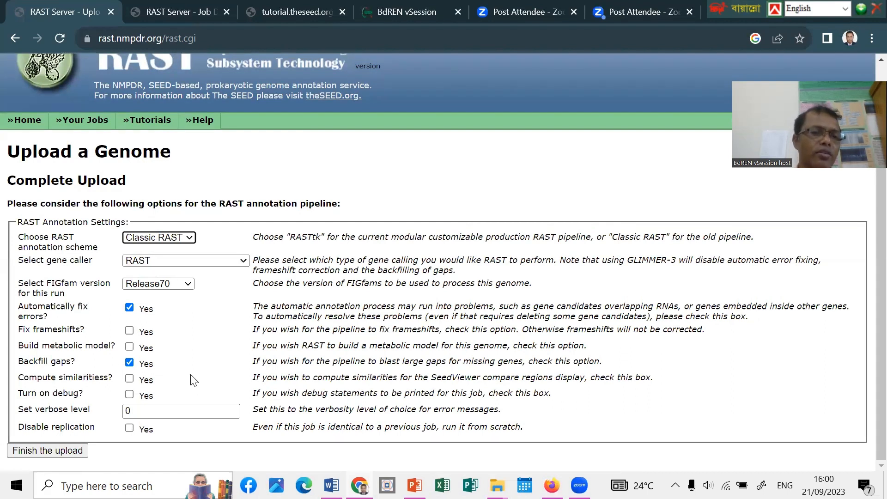
click(58, 455)
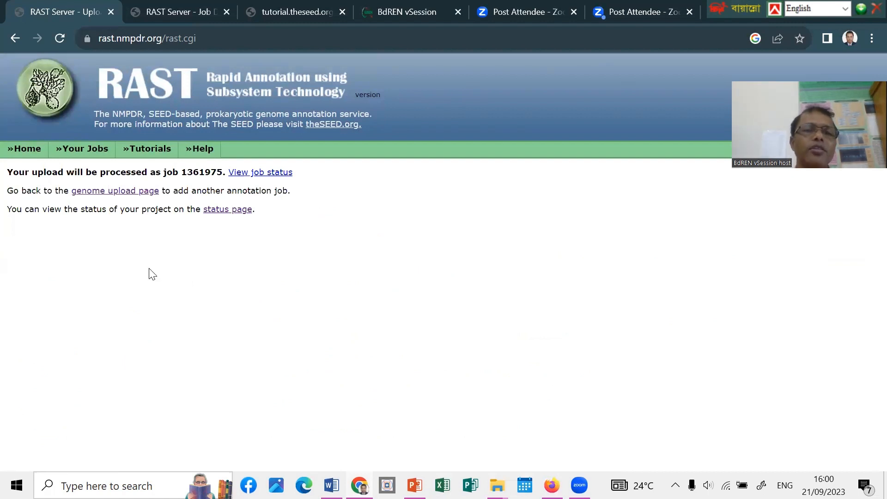
Open the status of the Classic RAST job and review its genome details, annotation settings and processing stages
click(270, 179)
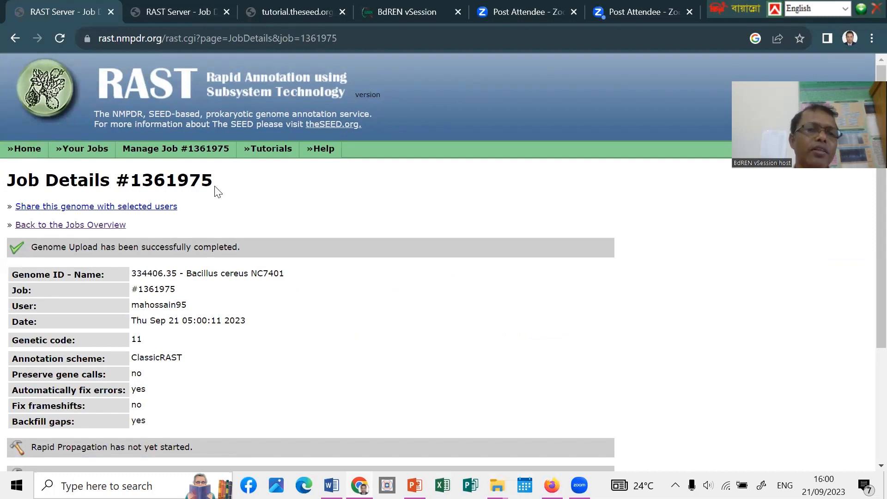
scroll(217, 192, down, 3)
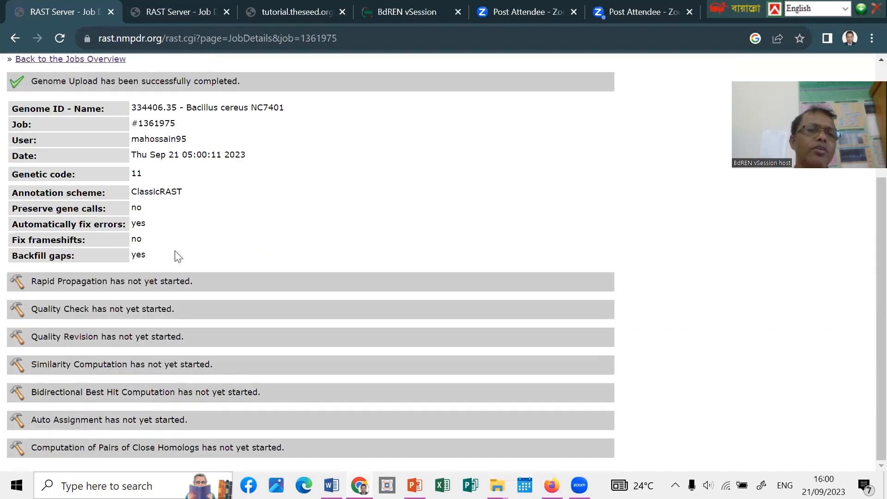
scroll(178, 256, up, 3)
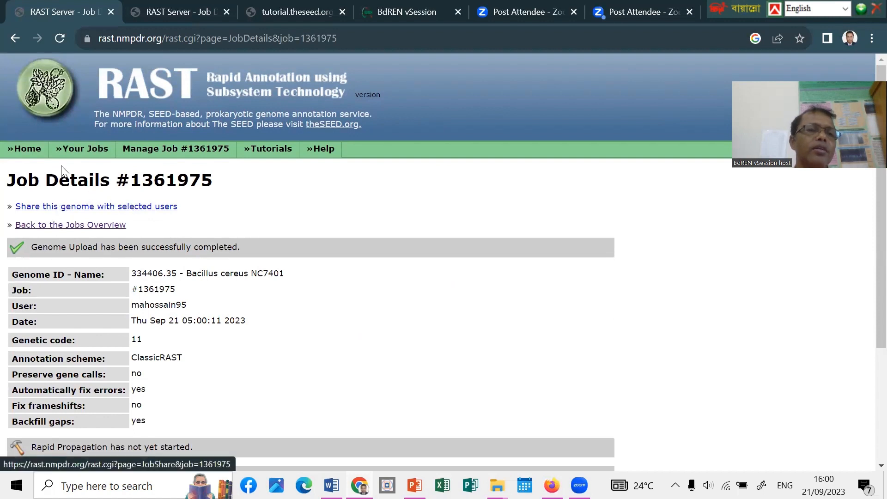
Open the jobs overview and review the queue load, progress colour key and status of the submitted jobs
mouse_move(67, 157)
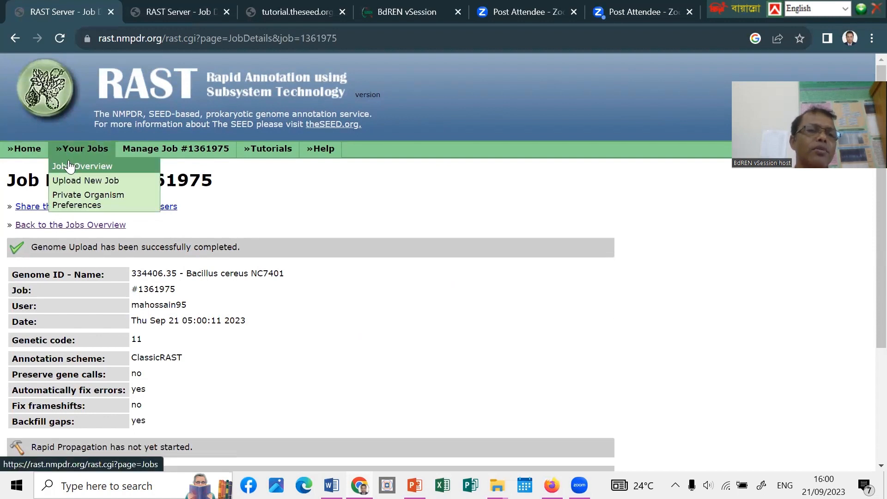
click(70, 168)
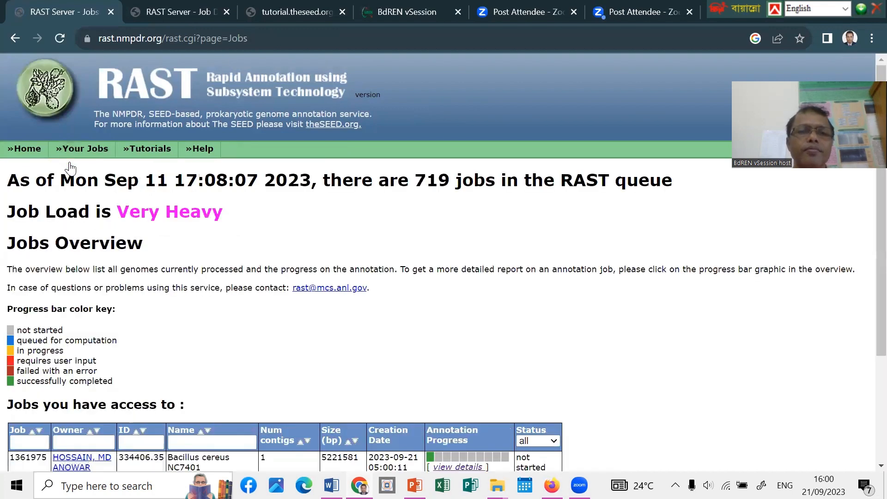
scroll(267, 273, down, 3)
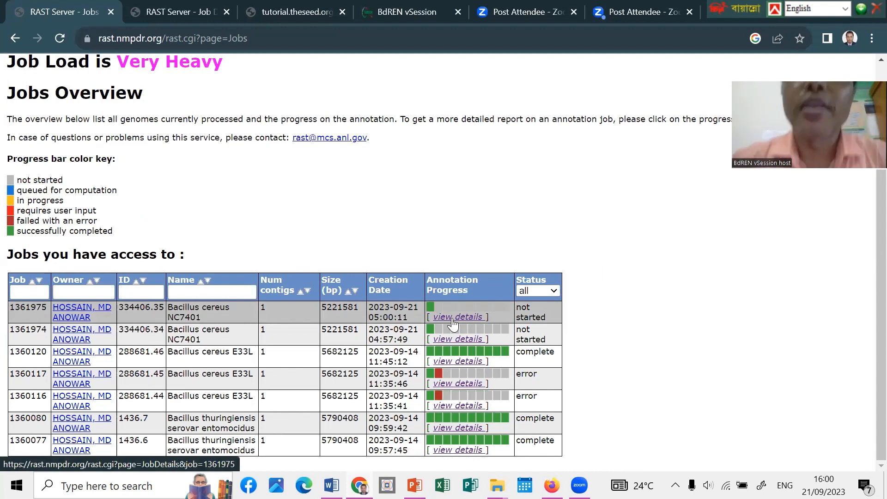
scroll(531, 95, up, 3)
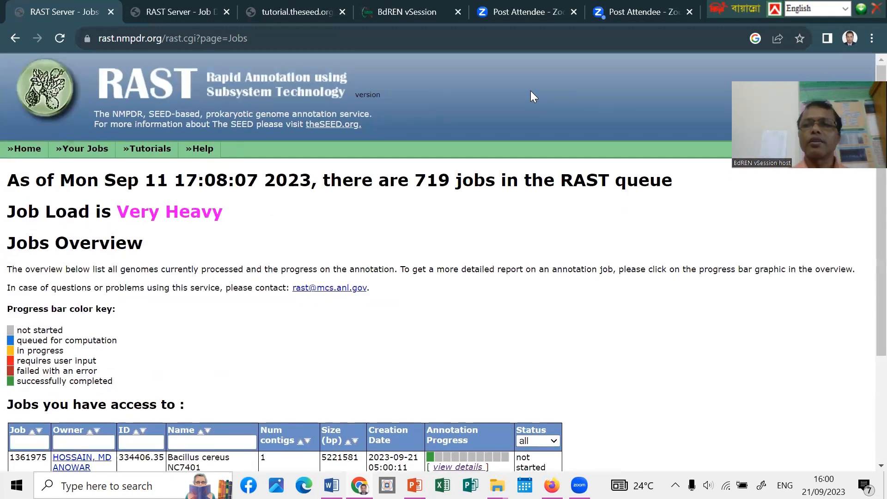
scroll(532, 92, down, 1)
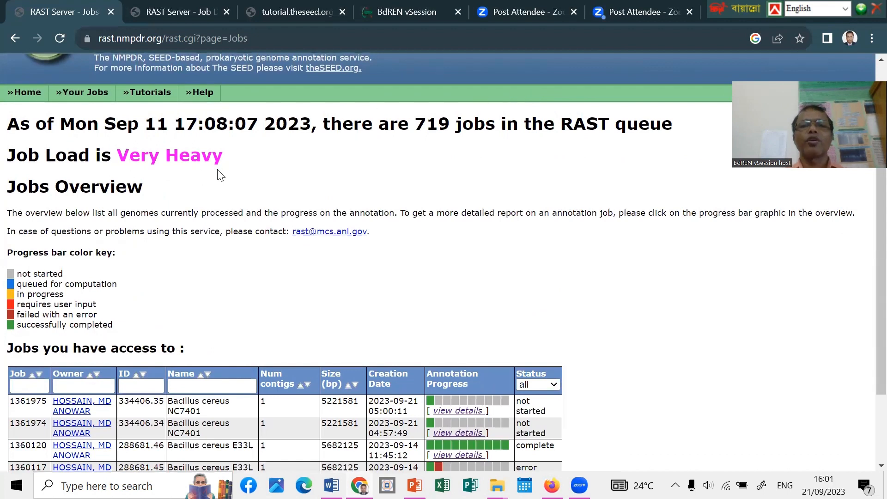
scroll(217, 169, down, 1)
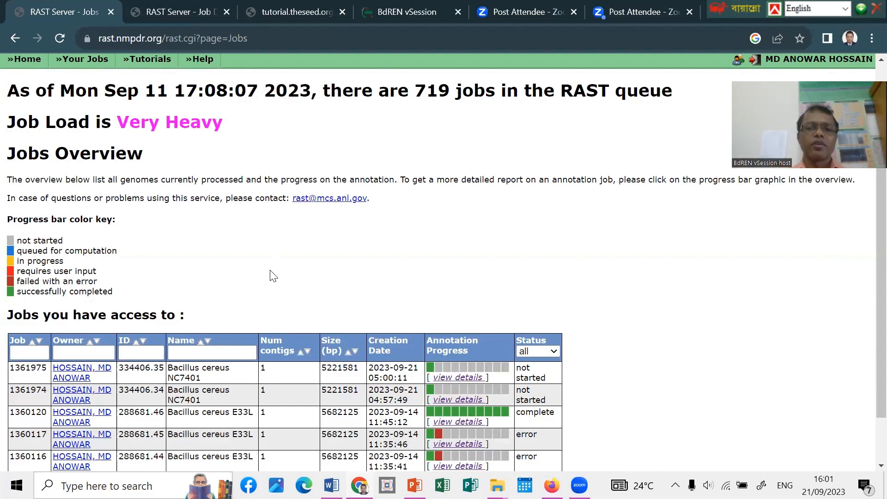
scroll(333, 252, up, 3)
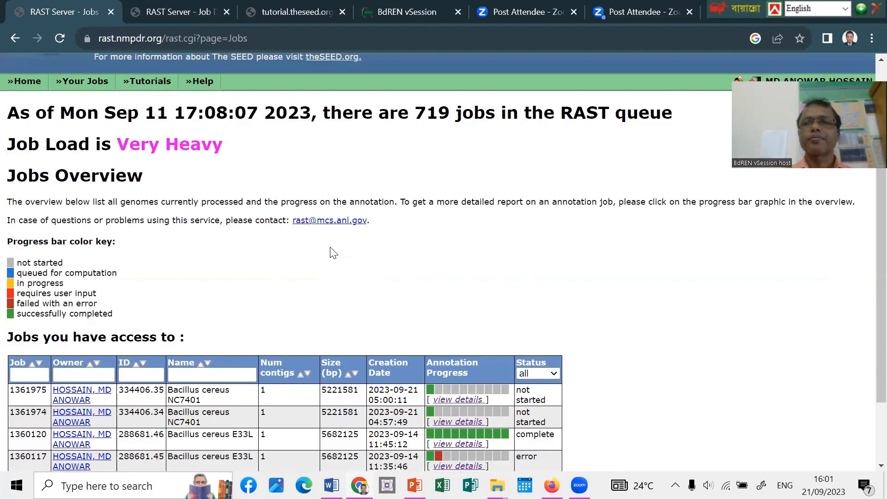
scroll(334, 253, down, 3)
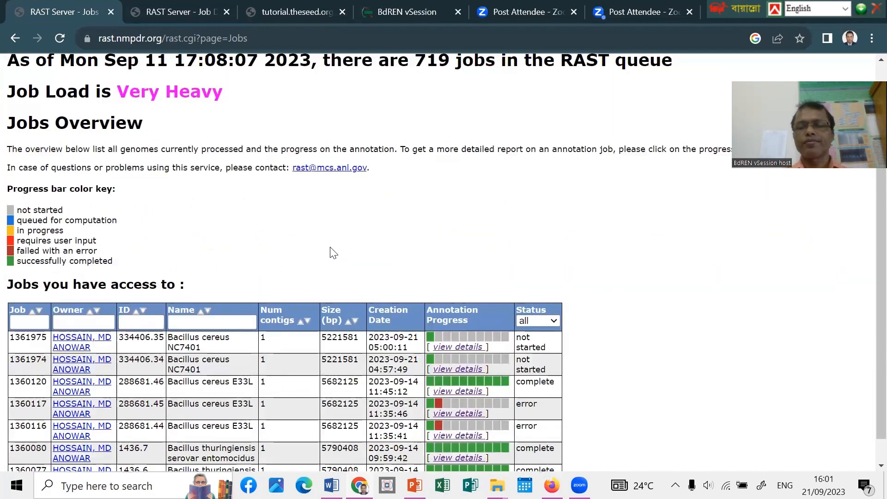
scroll(333, 249, up, 3)
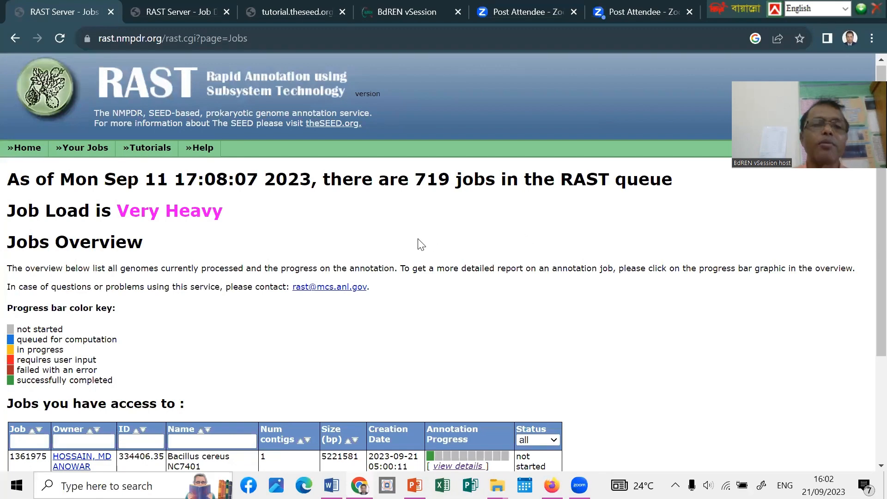
scroll(420, 244, down, 3)
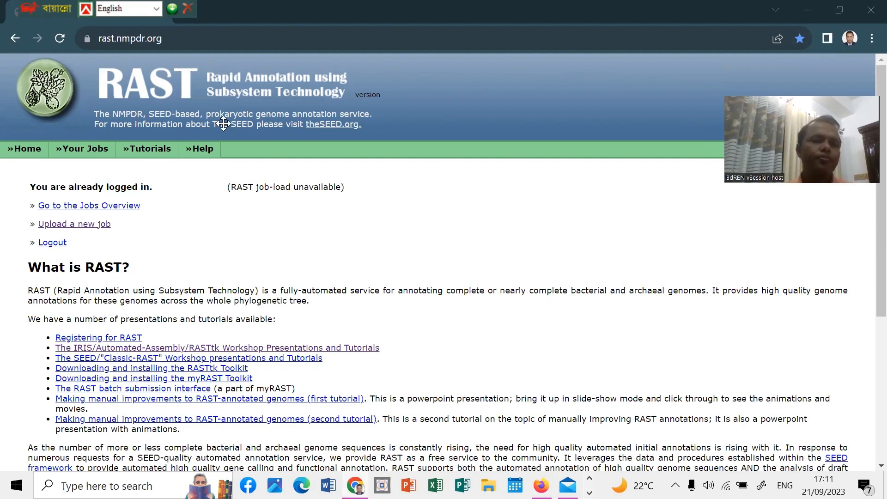
Reopen the jobs overview from the RAST home page and check the annotation progress of both Bacillus cereus NC7401 jobs
click(71, 175)
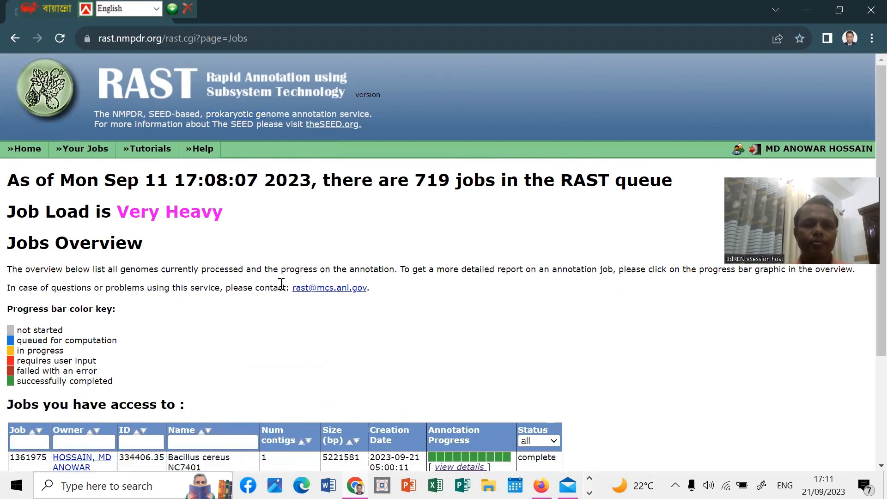
scroll(282, 283, down, 2)
scroll(281, 290, down, 1)
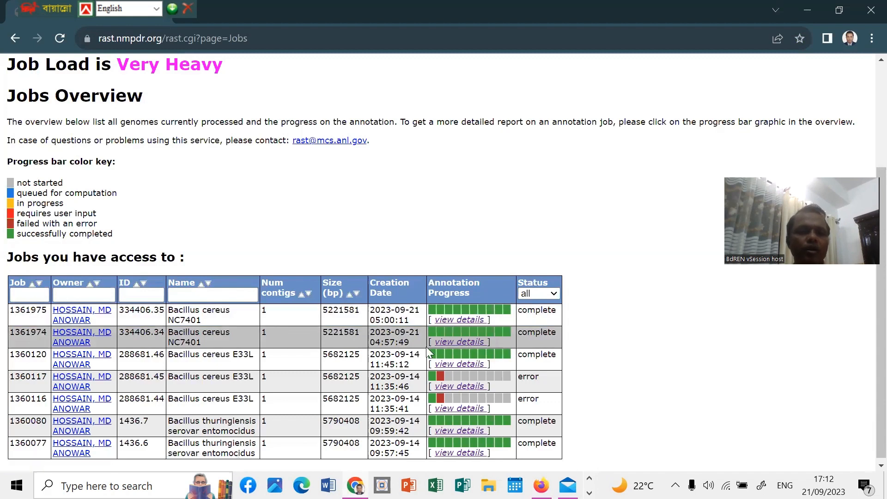
Open the details of the Bacillus cereus NC7401 RASTtk job and review its annotation settings, processing stages, quality report and download options
click(459, 343)
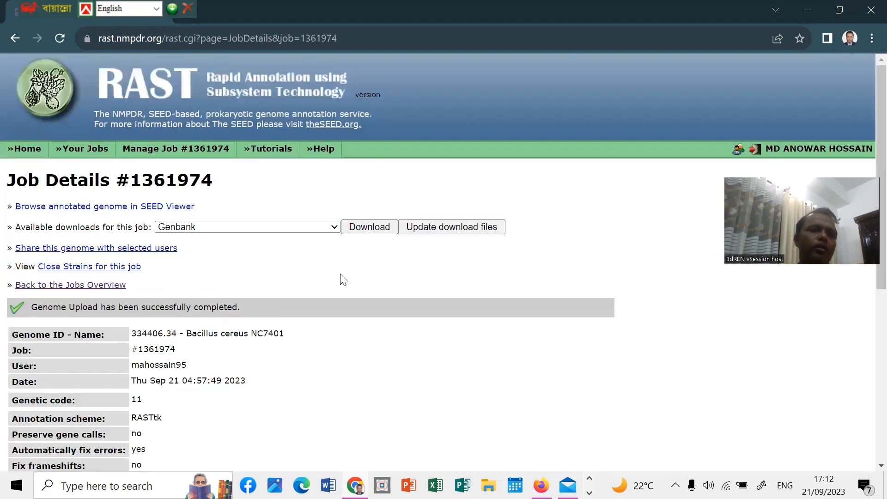
scroll(300, 287, down, 1)
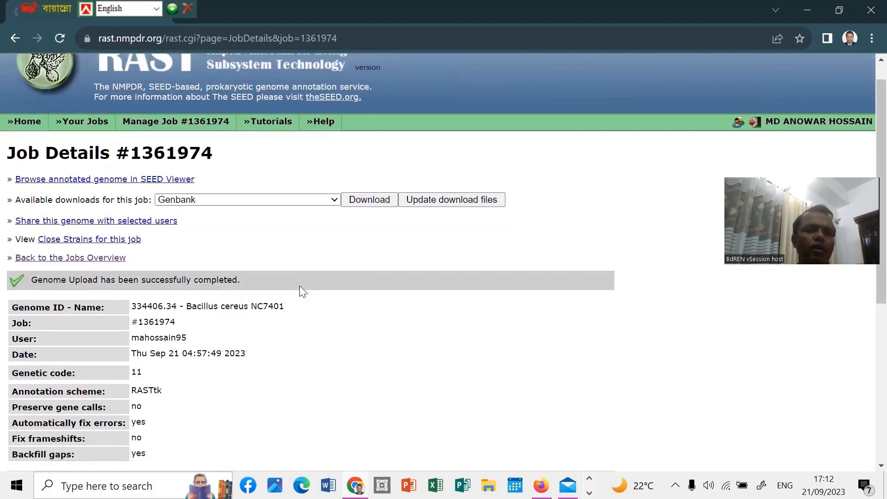
scroll(299, 286, down, 5)
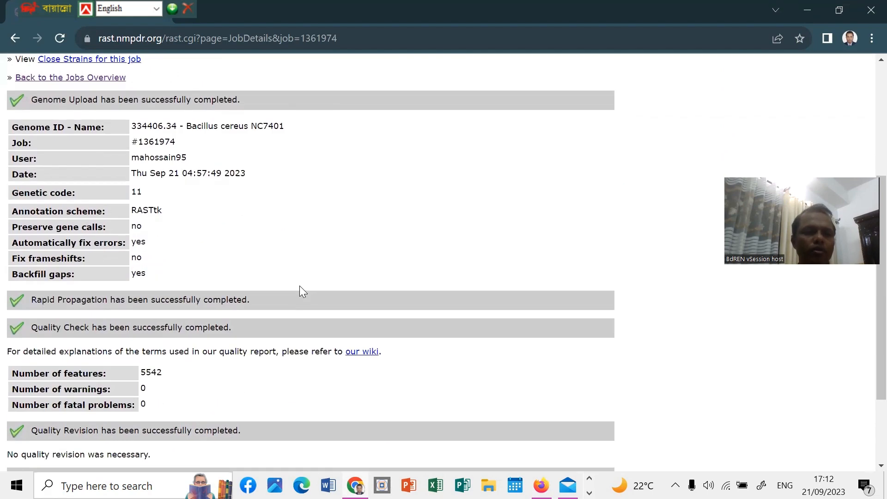
scroll(300, 291, up, 4)
scroll(303, 292, down, 1)
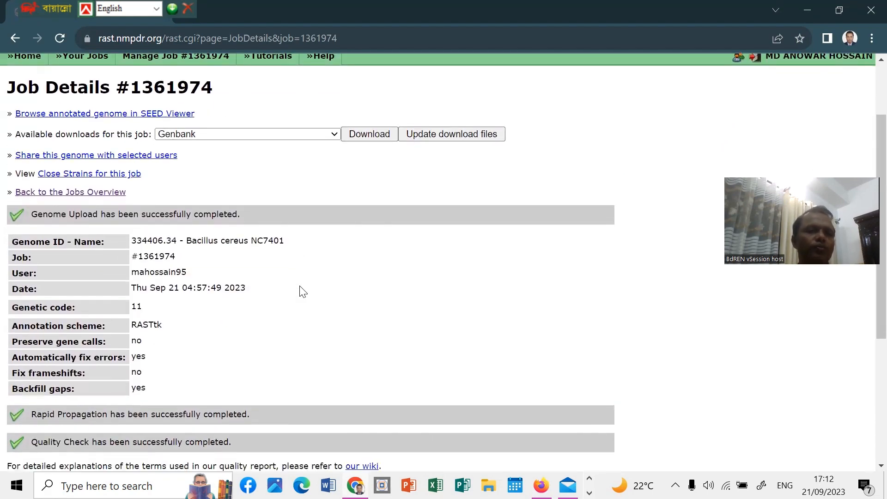
scroll(303, 292, down, 1)
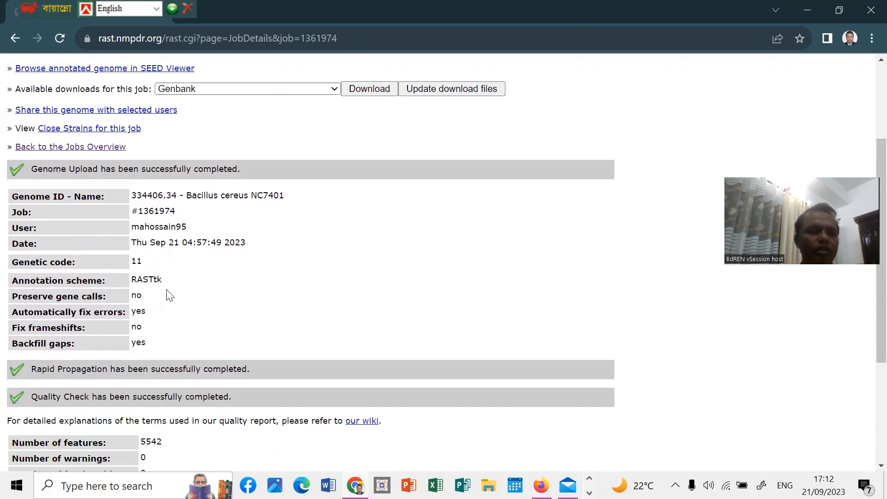
scroll(168, 293, down, 2)
scroll(167, 290, down, 3)
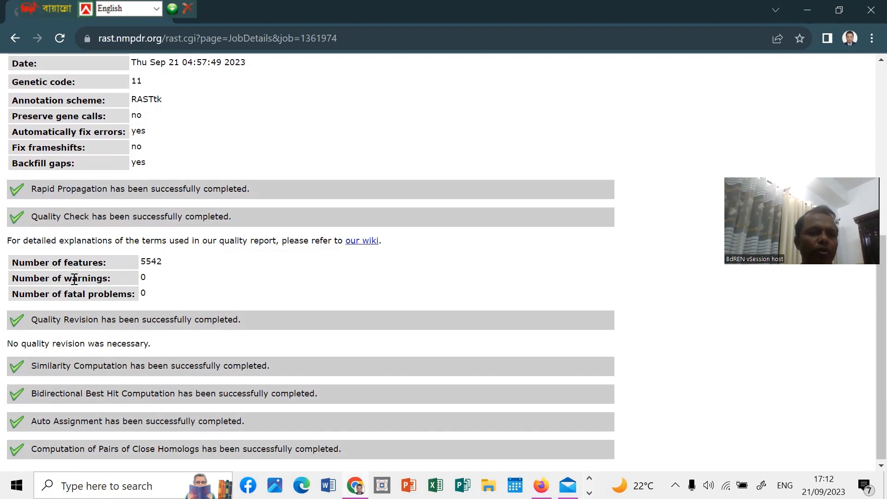
scroll(234, 290, down, 1)
scroll(233, 290, up, 7)
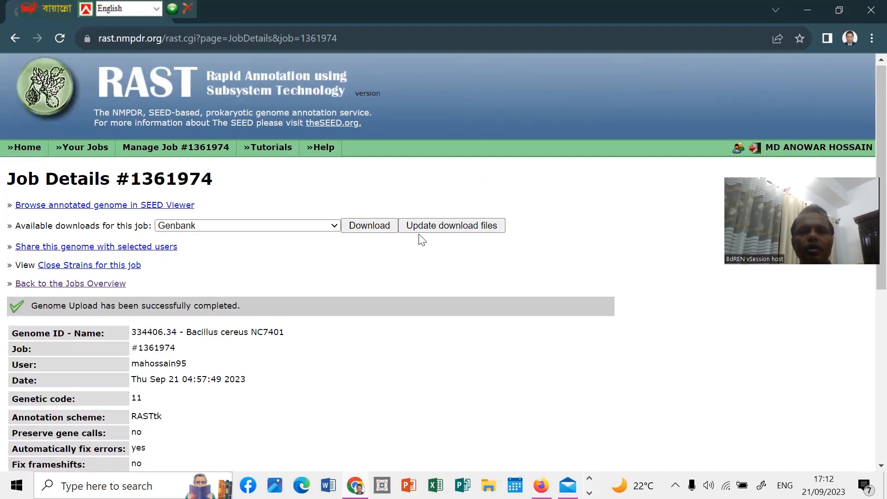
Browse the RASTtk-annotated genome in the SEED Viewer and examine its organism overview, subsystem coverage, category distribution and feature counts
click(150, 206)
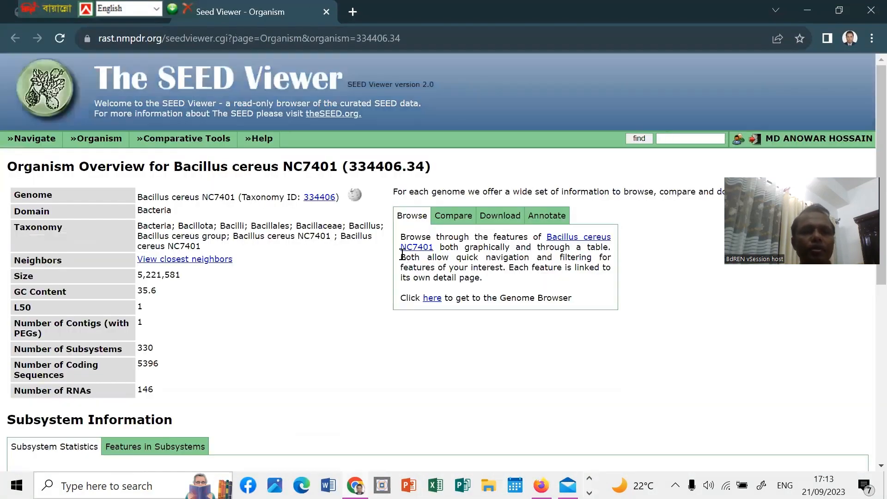
scroll(355, 321, down, 1)
scroll(351, 316, down, 5)
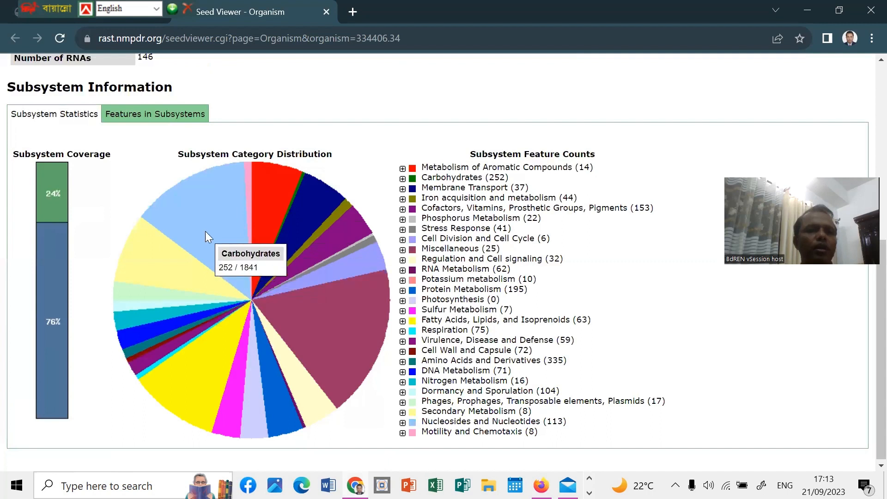
mouse_move(58, 209)
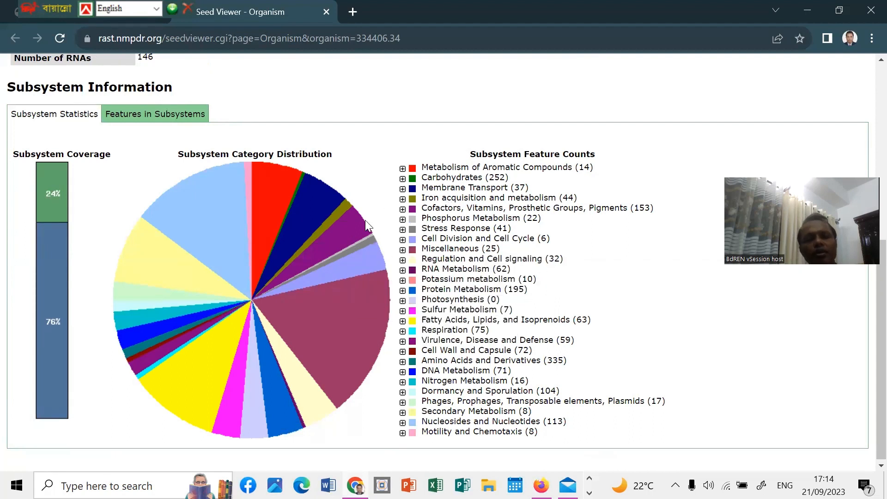
mouse_move(340, 252)
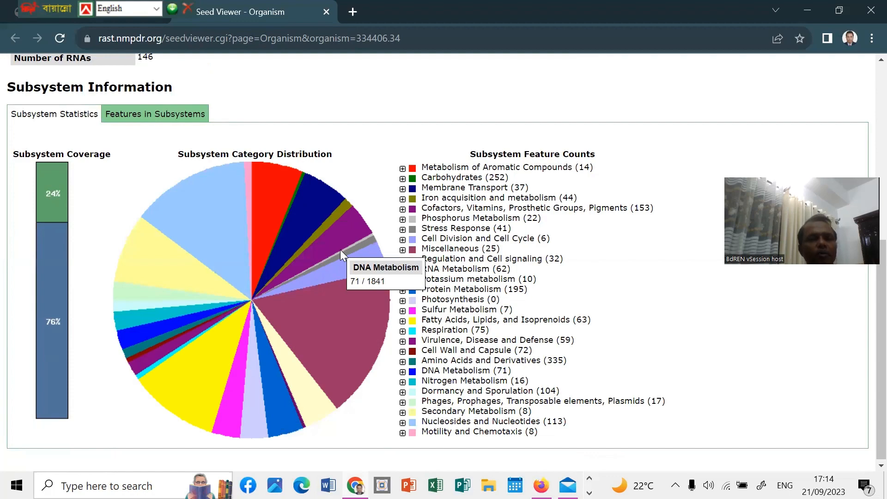
scroll(341, 252, up, 7)
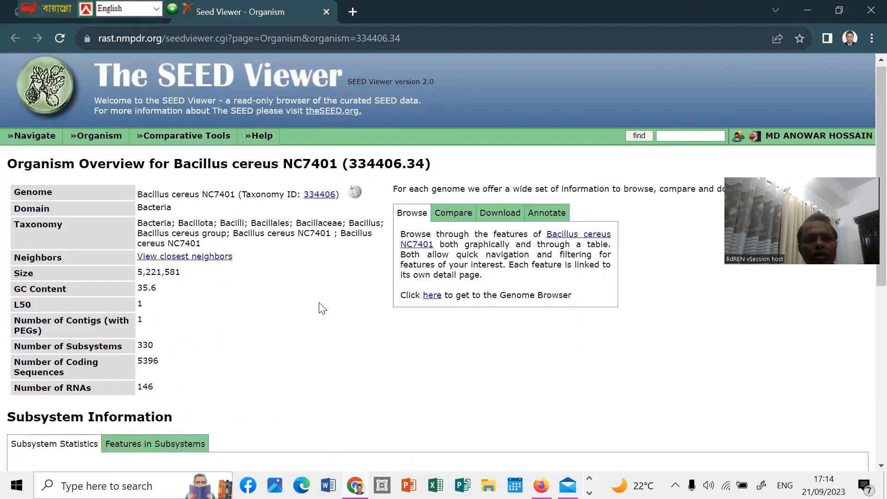
scroll(319, 302, down, 6)
mouse_move(215, 220)
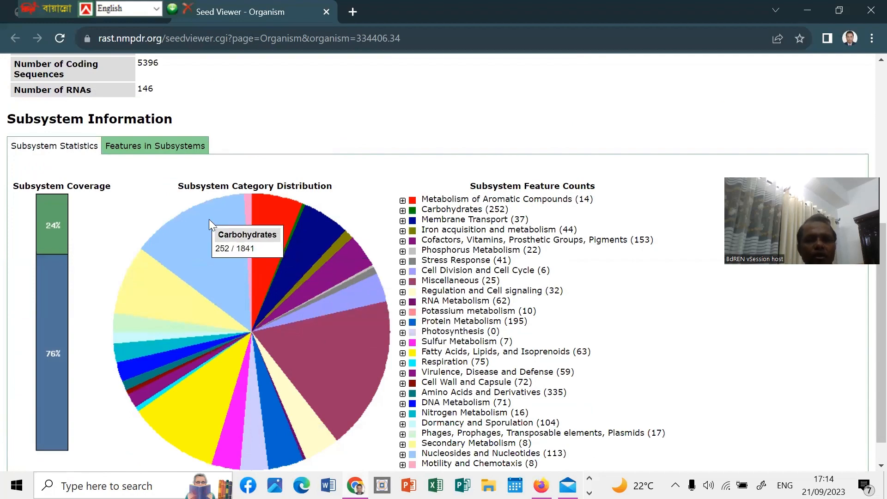
scroll(359, 265, down, 1)
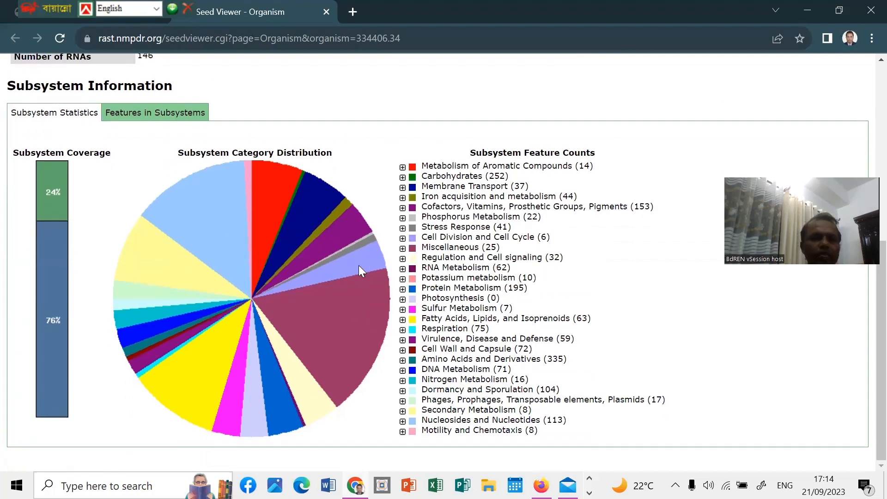
scroll(359, 266, up, 10)
scroll(360, 271, down, 2)
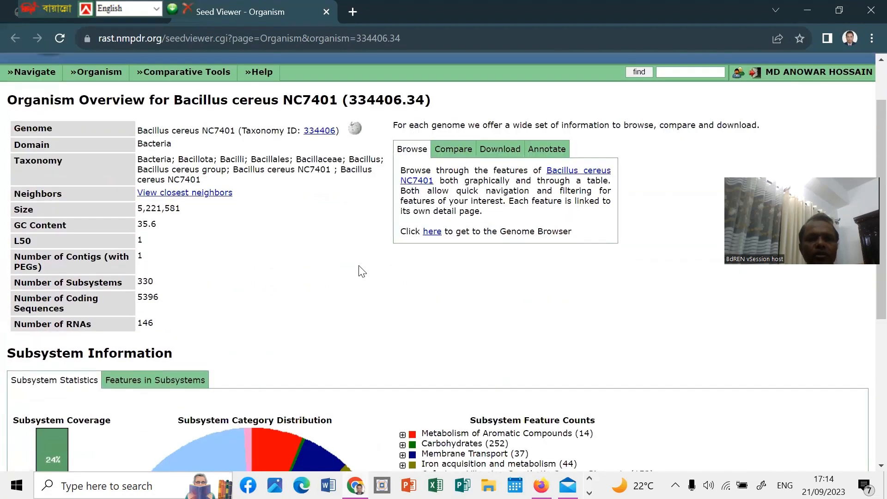
scroll(241, 257, down, 2)
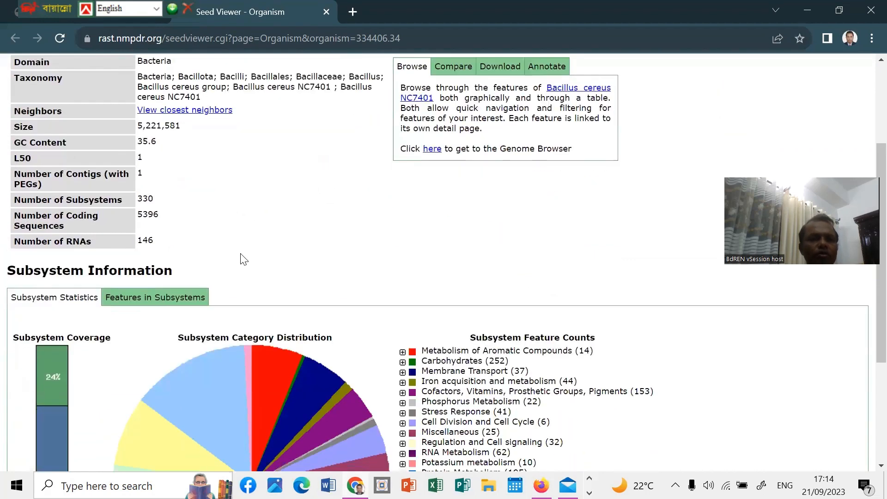
Show the genome's features in subsystems and look through the table of categories, subcategories, subsystems and roles
click(147, 299)
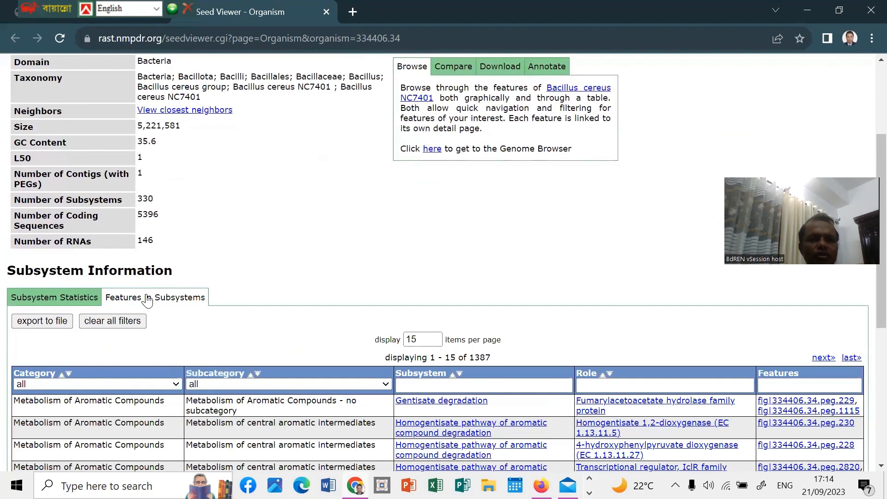
scroll(147, 299, down, 6)
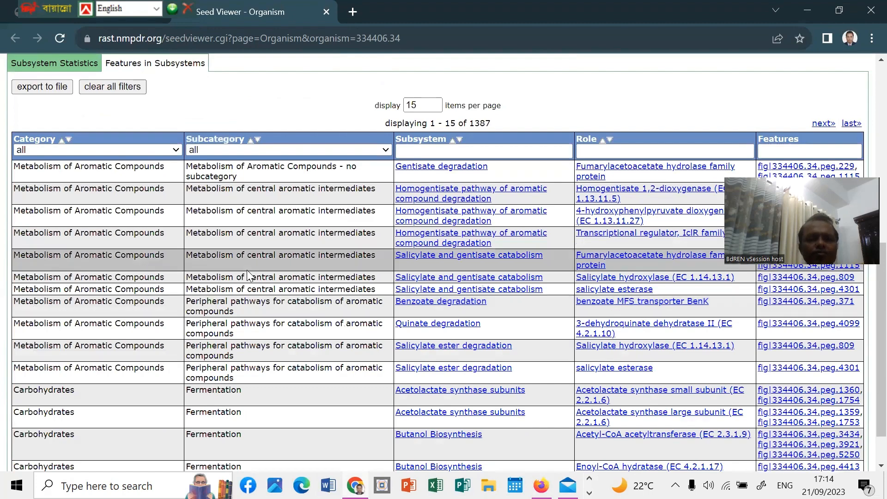
scroll(249, 276, up, 2)
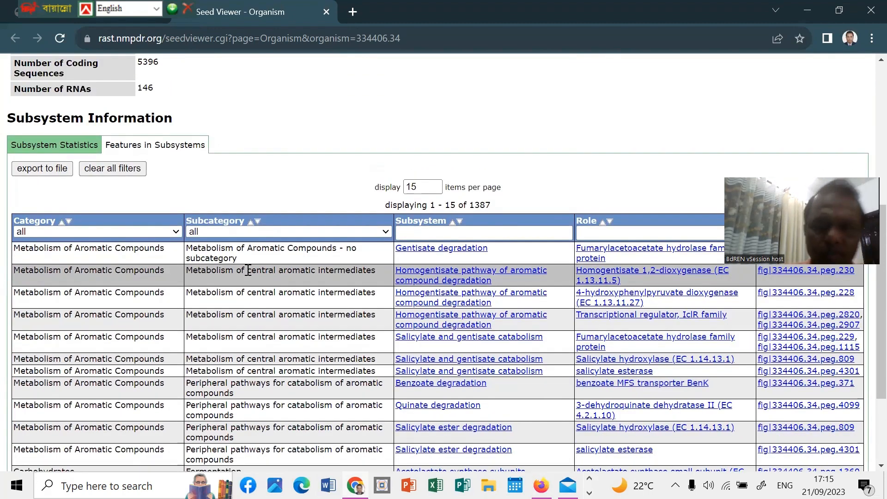
scroll(248, 271, up, 1)
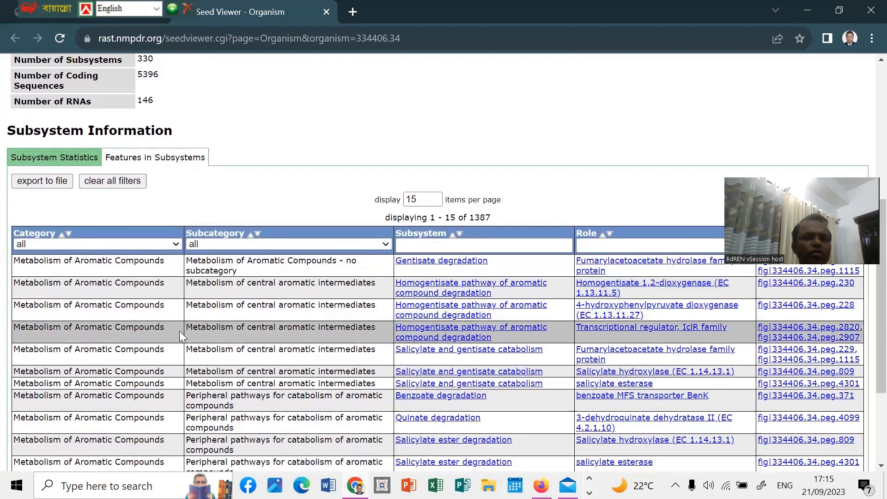
scroll(180, 331, down, 2)
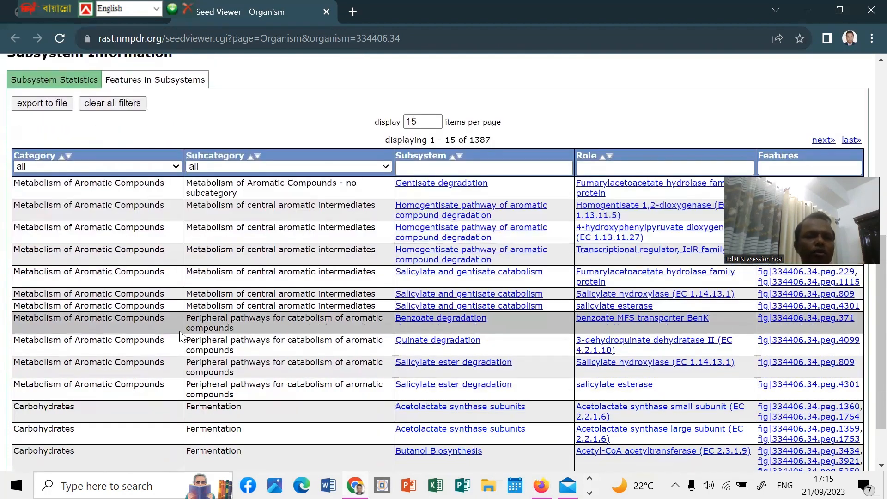
Filter the subsystem features table to the Carbohydrates category and look through the matching subsystems and roles
click(176, 167)
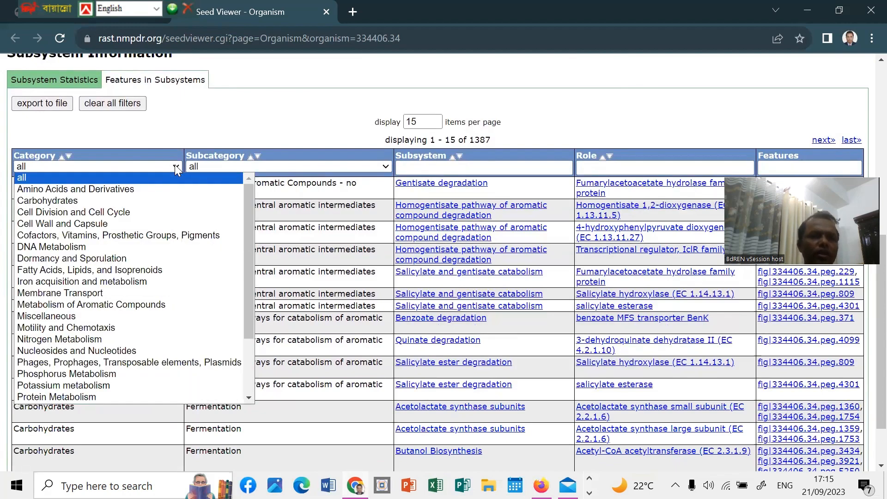
click(135, 201)
scroll(211, 278, down, 2)
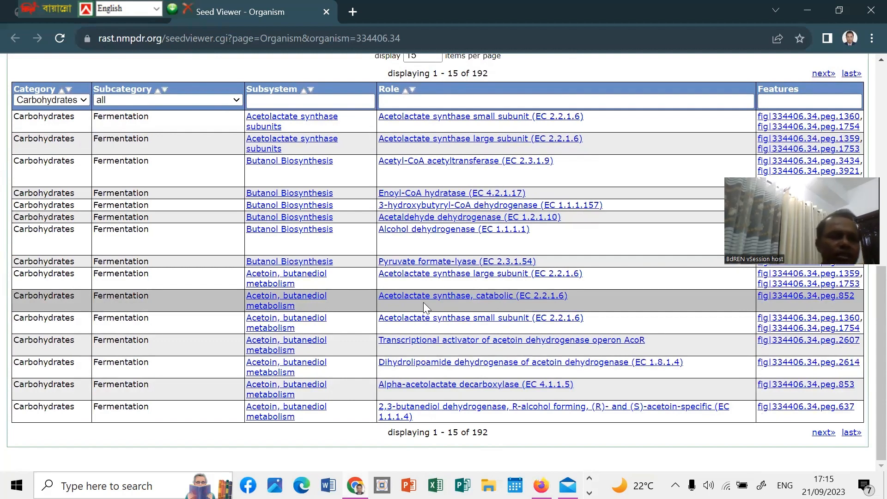
Switch the subsystem features table's category filter from Carbohydrates to Stress Response and look through the matching subsystems and roles
scroll(291, 226, up, 3)
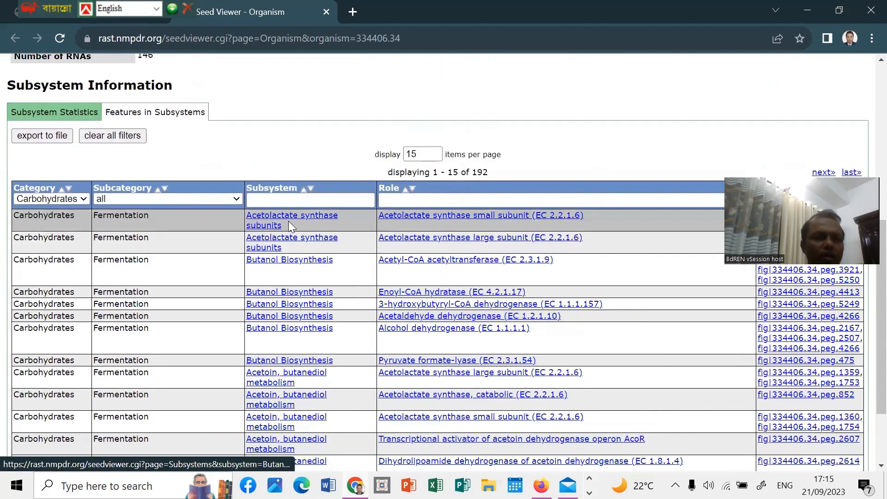
click(84, 198)
click(84, 198)
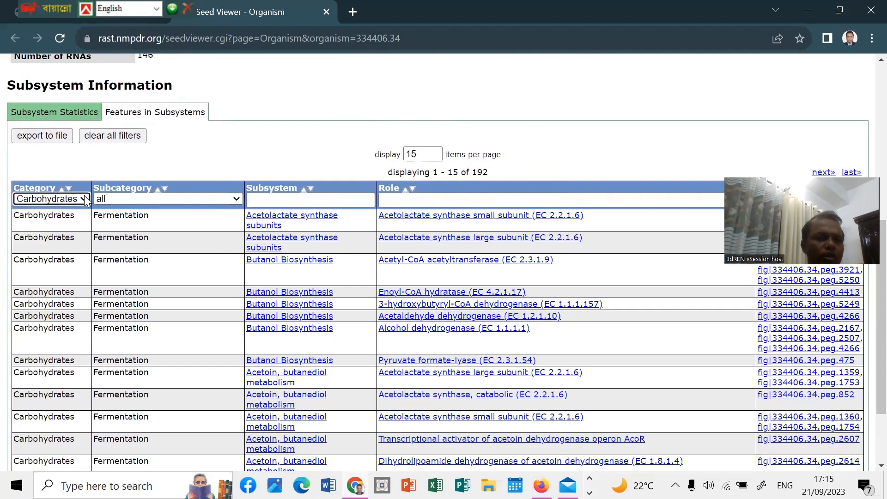
click(84, 198)
click(55, 212)
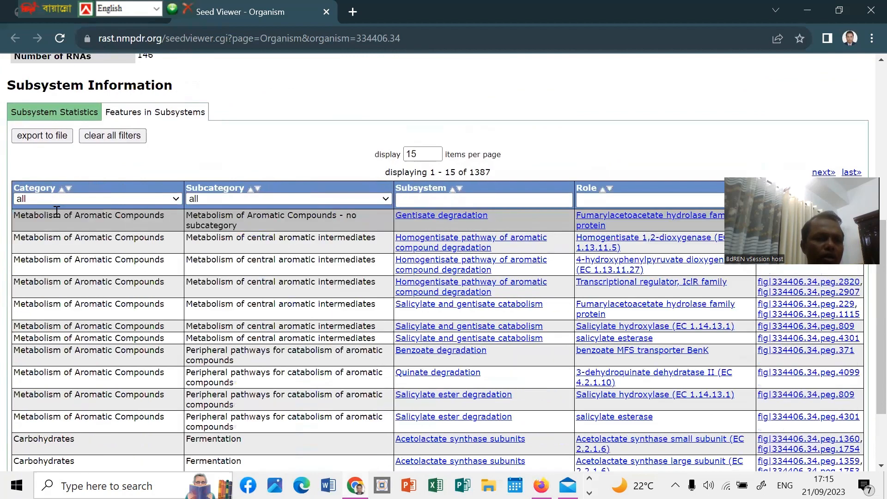
click(176, 199)
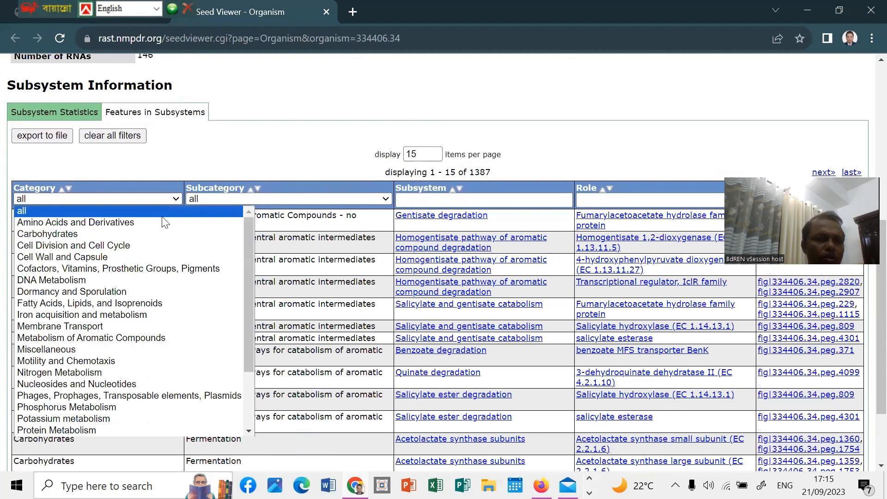
scroll(129, 341, down, 2)
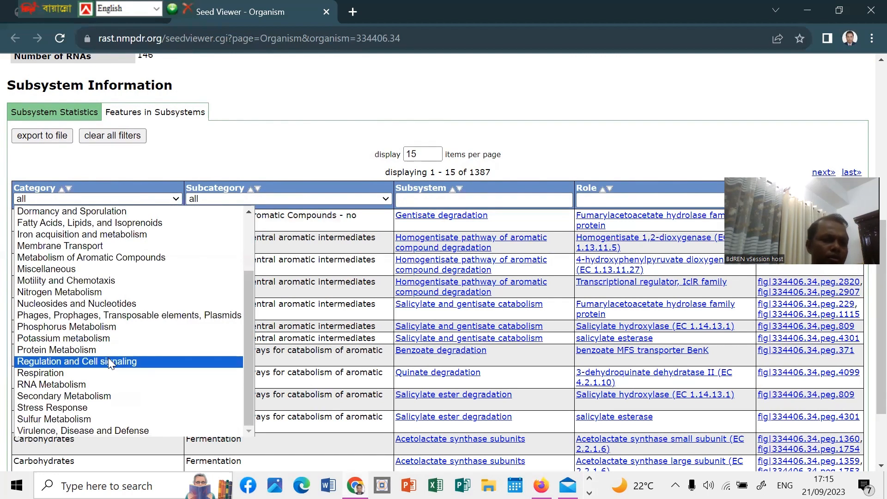
click(79, 409)
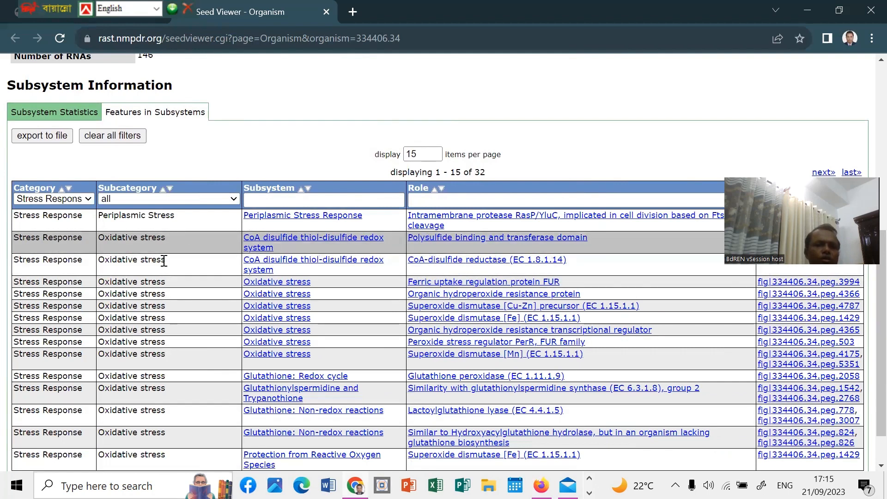
scroll(165, 264, down, 1)
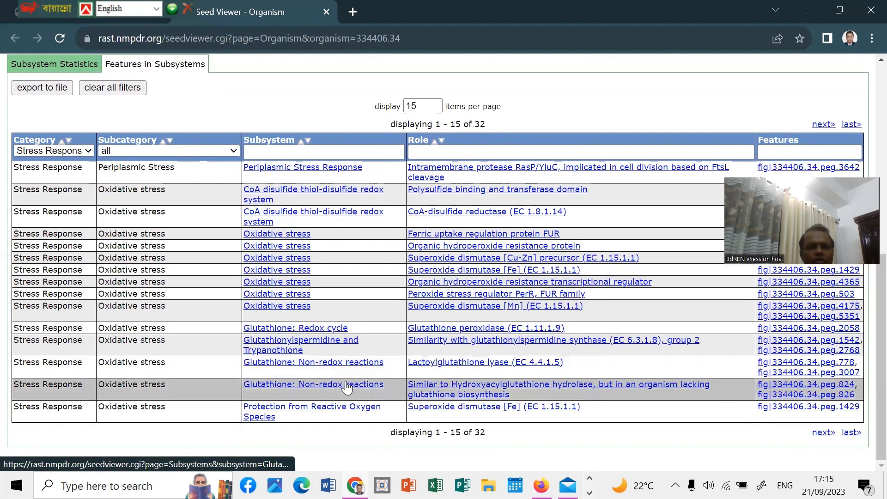
scroll(296, 245, up, 1)
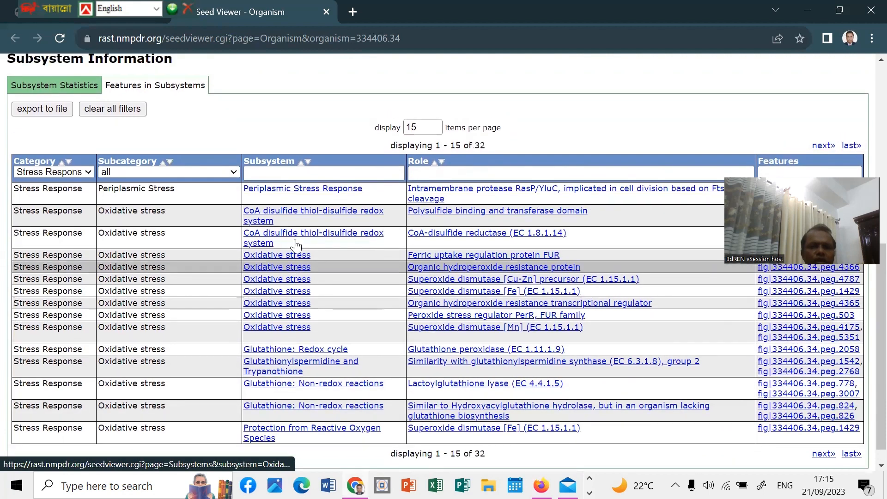
scroll(295, 245, down, 1)
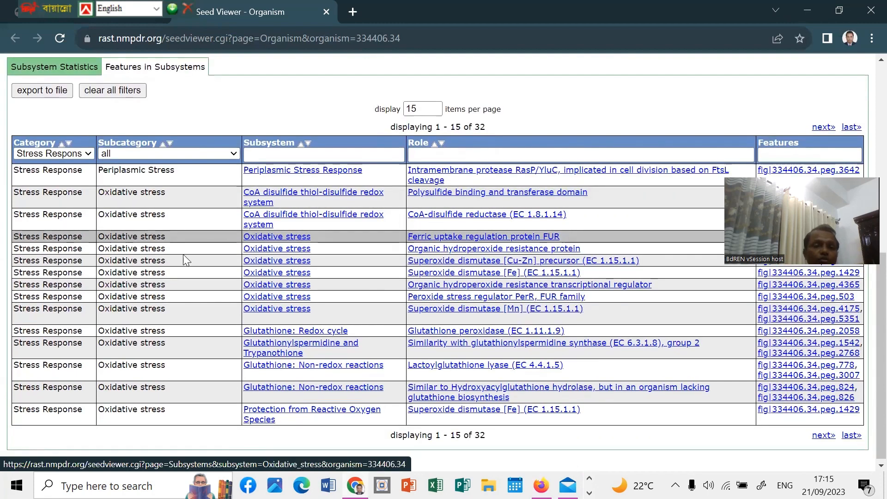
scroll(179, 258, up, 1)
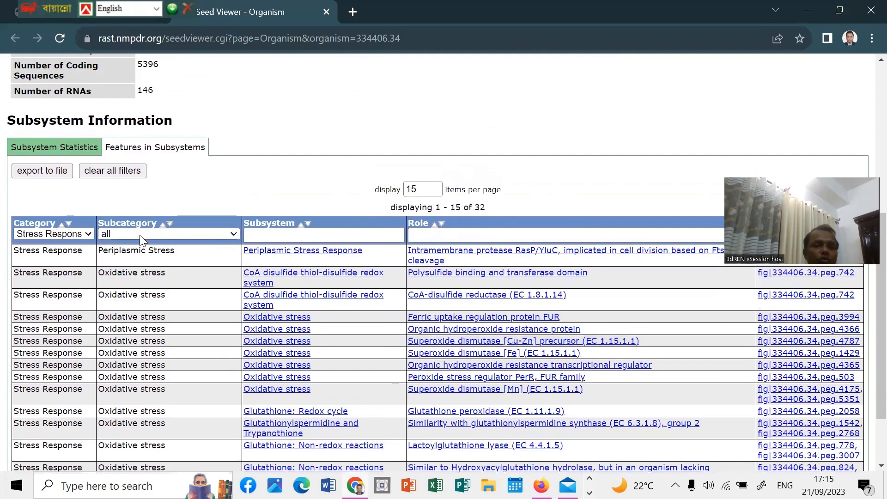
Filter the subsystem features table to the Virulence, Disease and Defense category and look through its resistance subsystems and roles
click(89, 234)
click(84, 235)
click(84, 235)
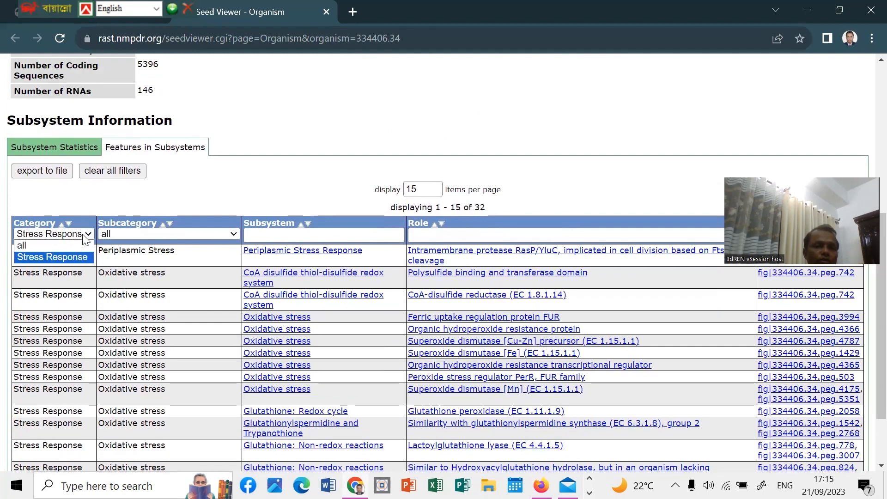
click(67, 240)
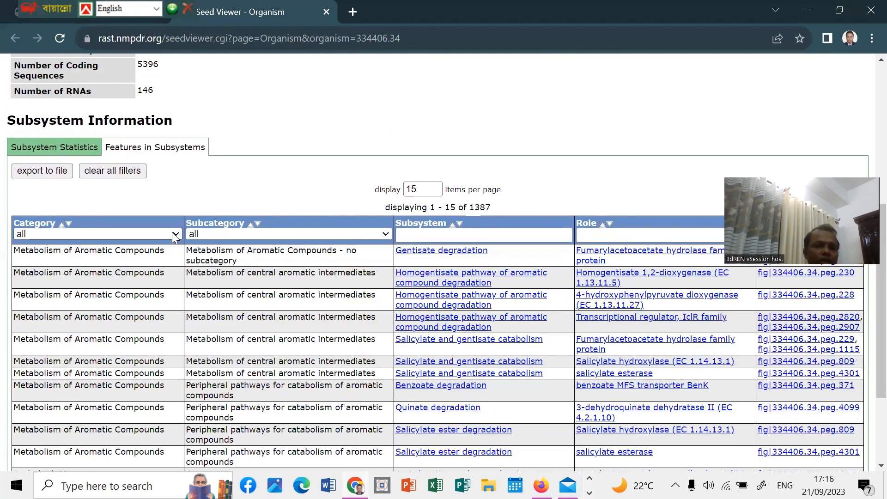
click(136, 234)
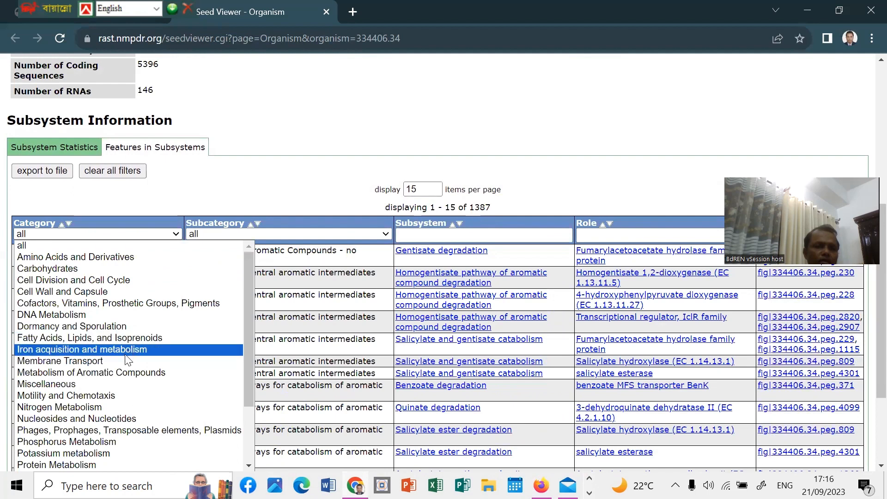
scroll(104, 432, down, 3)
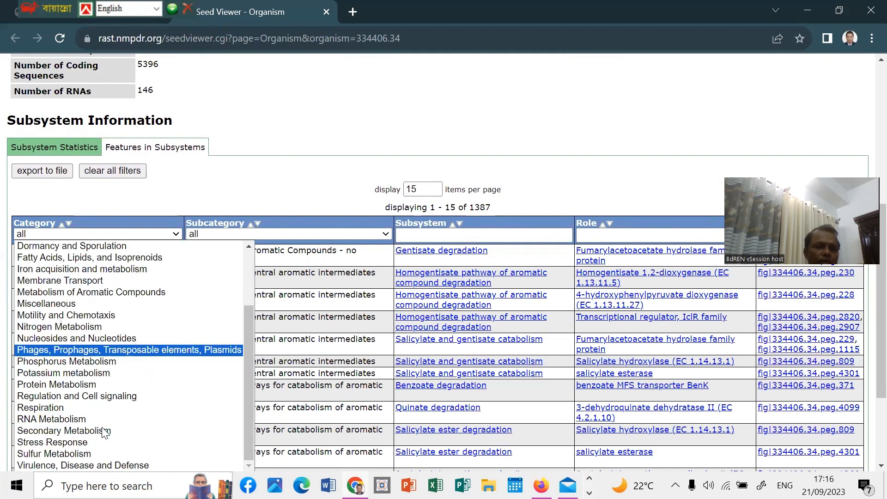
click(81, 463)
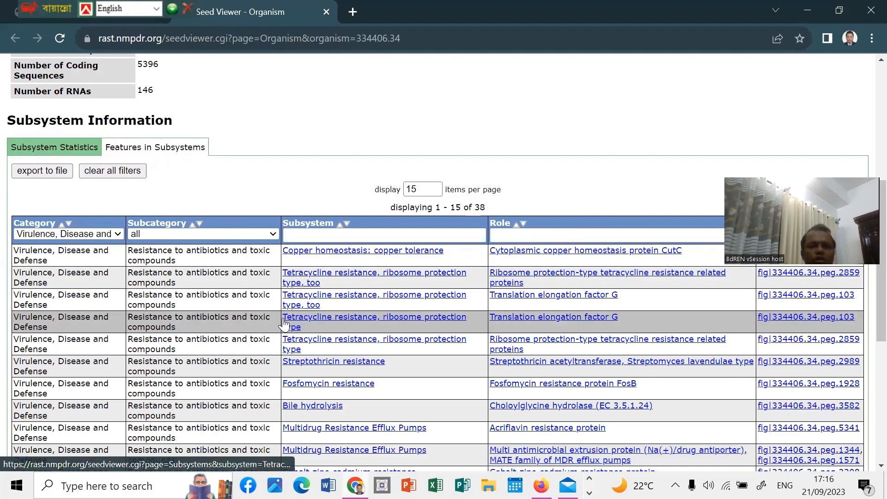
scroll(360, 298, down, 2)
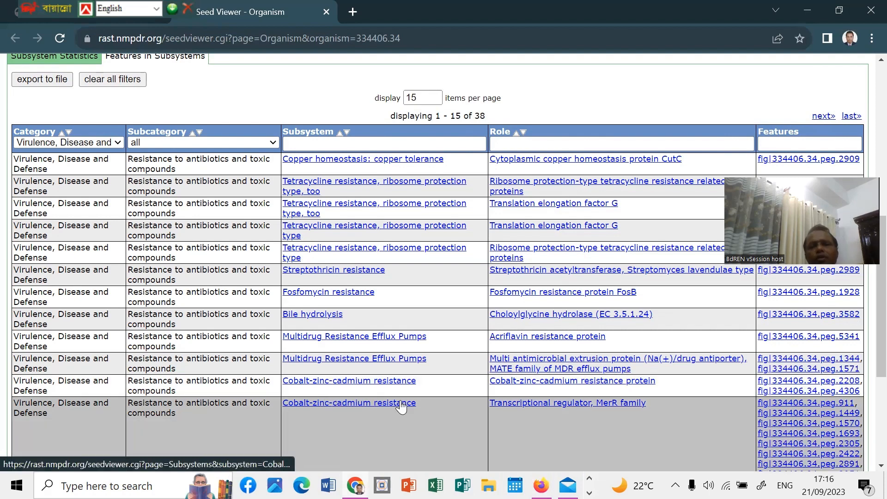
scroll(436, 297, up, 3)
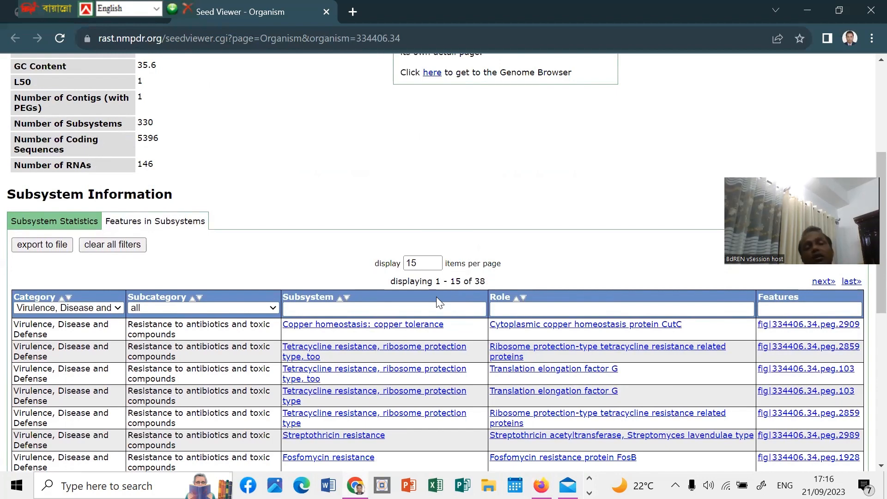
scroll(436, 303, up, 1)
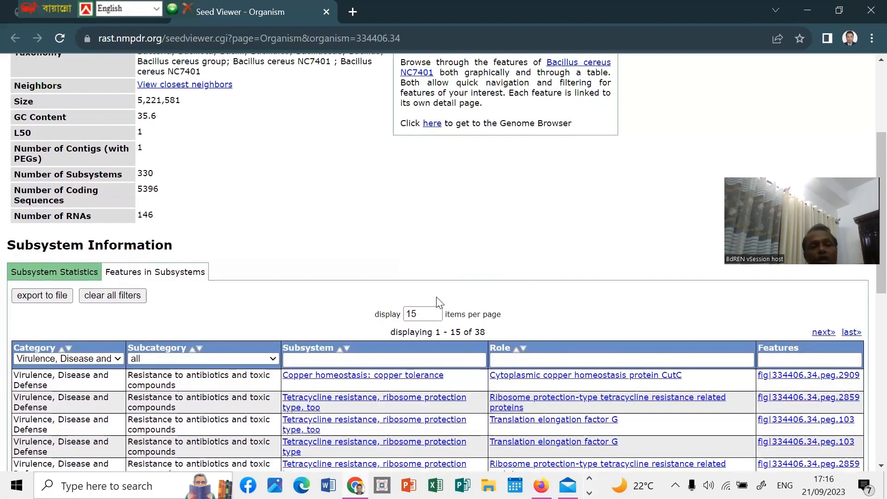
scroll(437, 298, down, 2)
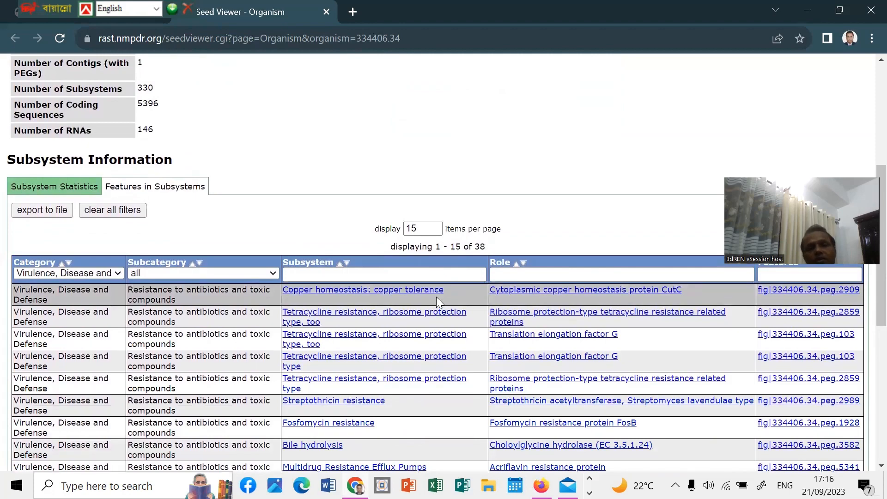
Run a function-based comparison of the Bacillus cereus NC7401 metabolic reconstruction against the private Bacillus cereus E33L genome (288681.46)
scroll(436, 297, up, 5)
scroll(439, 300, down, 2)
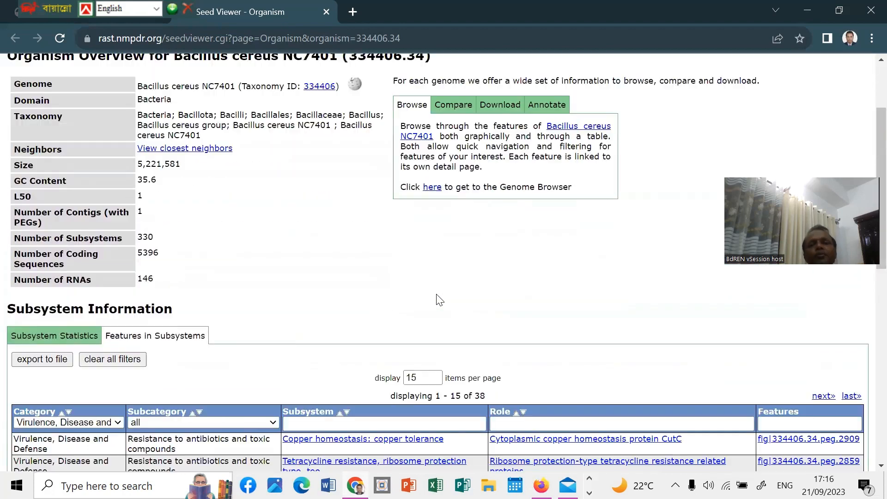
scroll(440, 300, down, 1)
scroll(439, 299, up, 2)
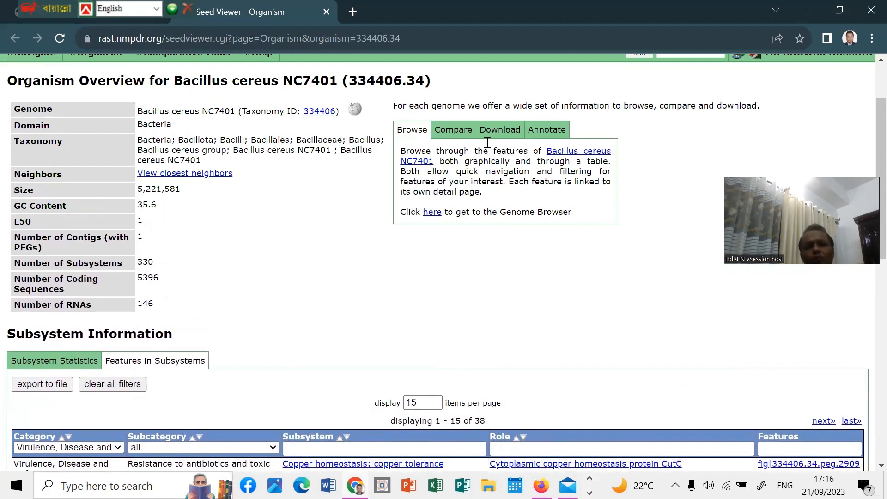
click(466, 137)
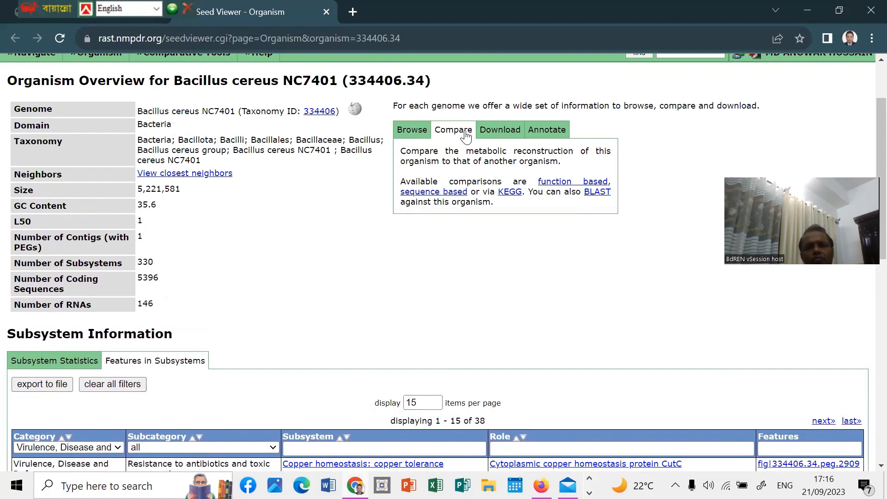
click(558, 188)
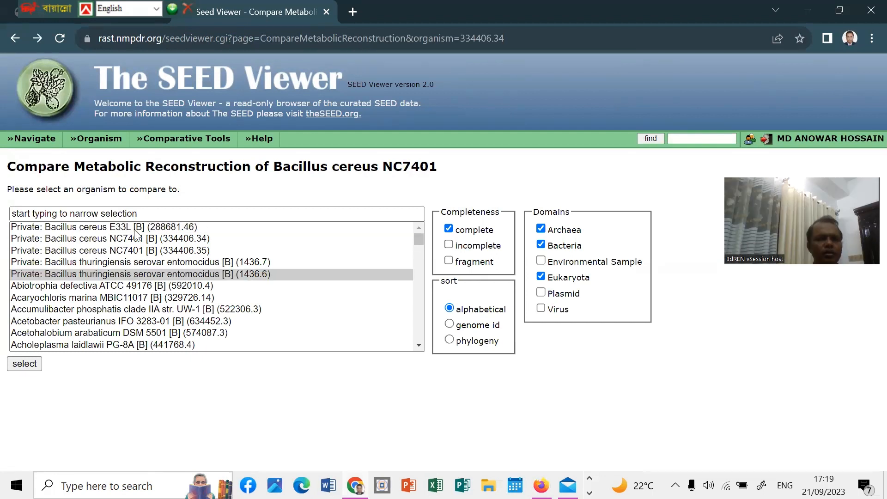
click(134, 229)
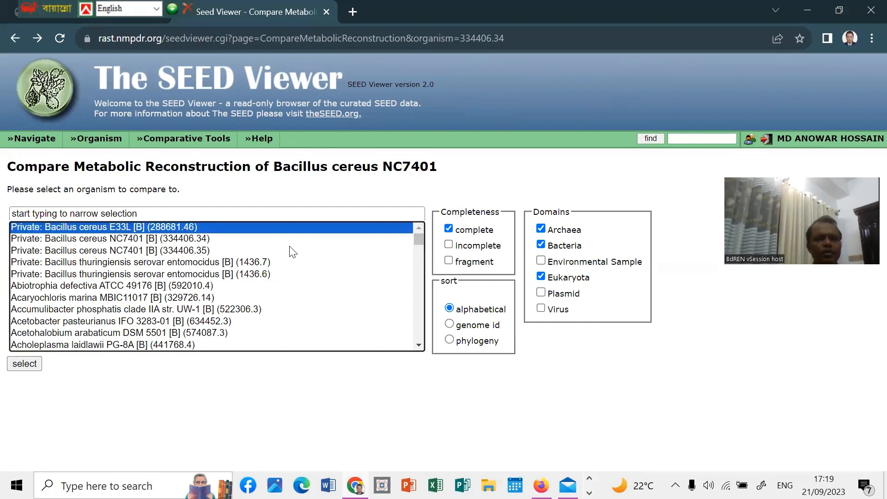
click(23, 366)
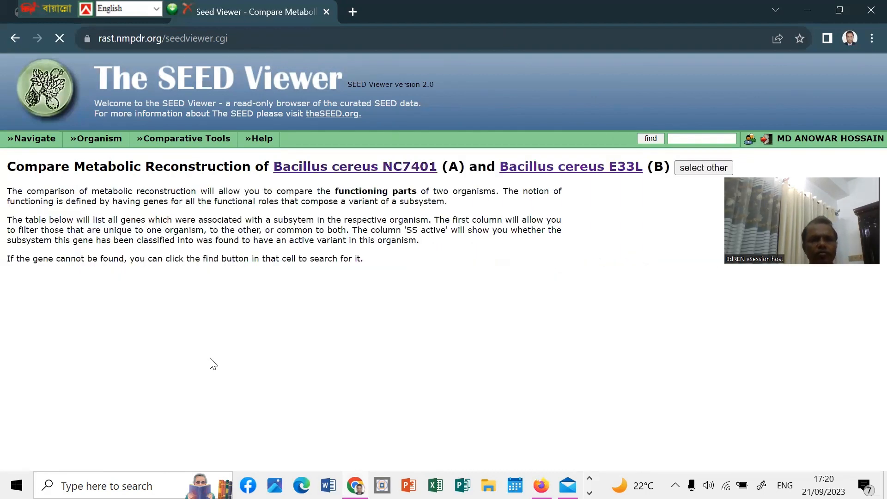
Look through the metabolic comparison table of NC7401 and E33L, covering gene presence, categories, subsystems, roles and active status
scroll(210, 359, down, 3)
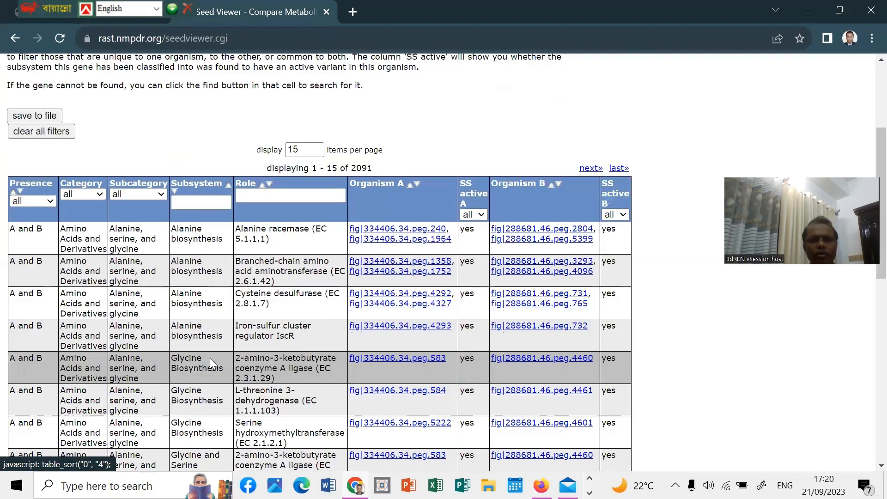
scroll(209, 358, down, 8)
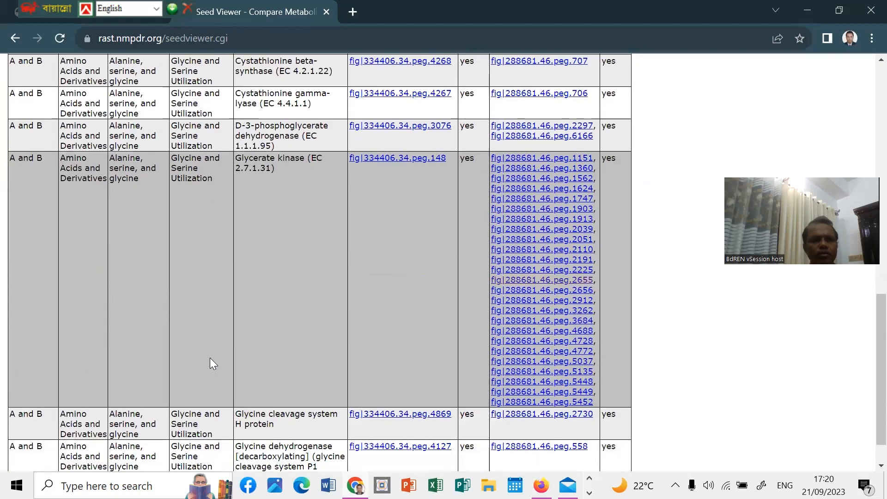
scroll(209, 358, up, 10)
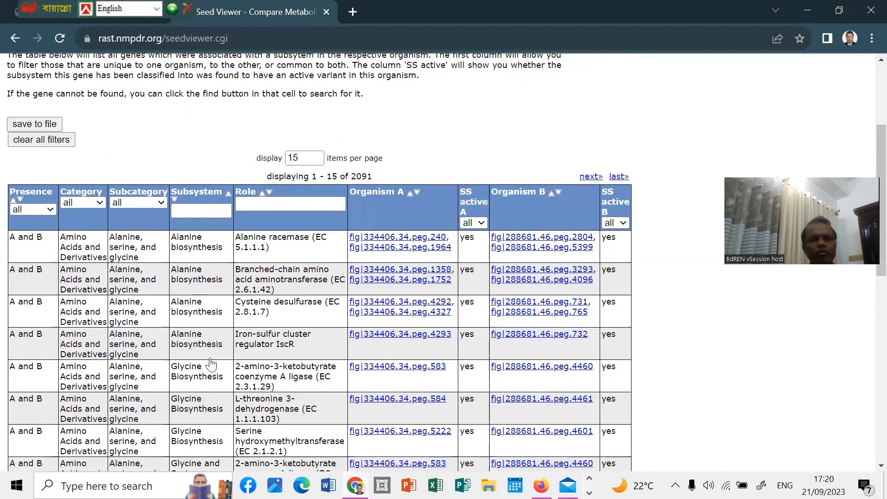
scroll(210, 362, up, 3)
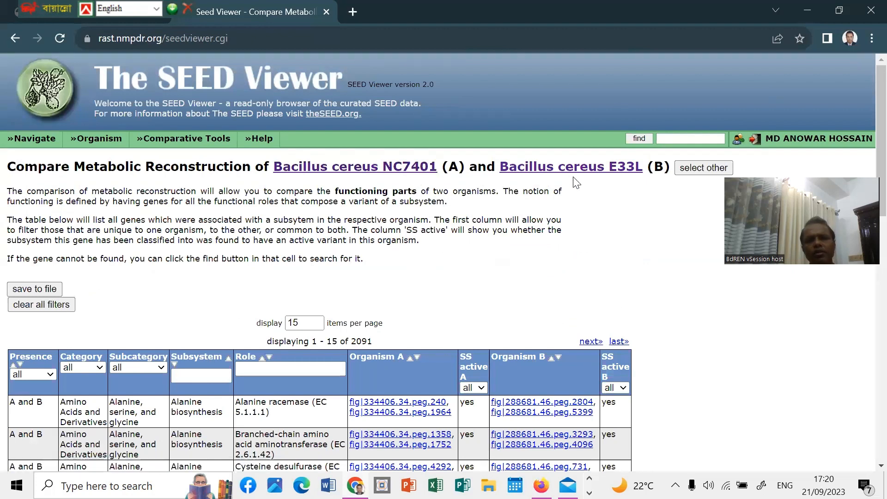
scroll(638, 183, down, 1)
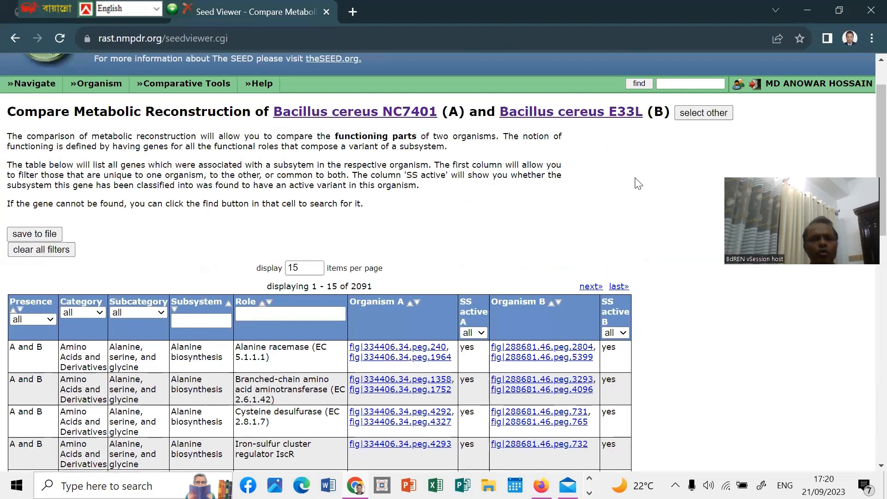
scroll(638, 183, down, 3)
scroll(638, 183, up, 2)
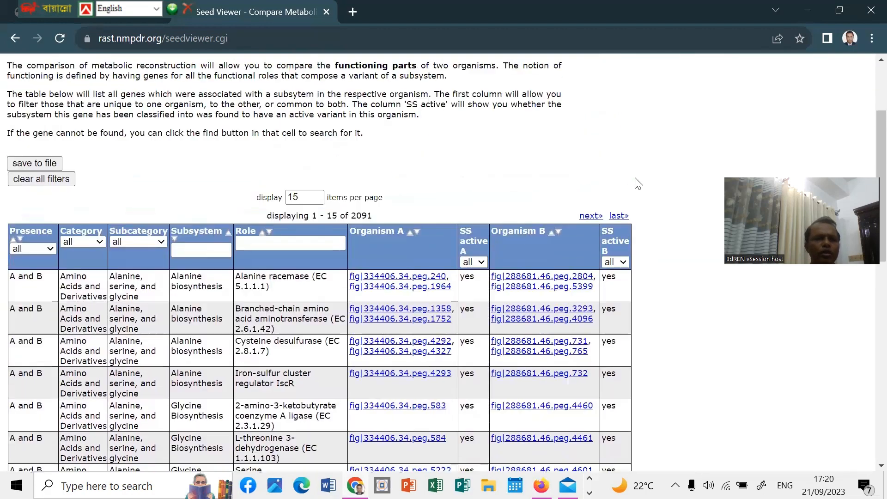
Filter the metabolic comparison table to the Stress Response category and look through the subcategories and roles in both organisms
click(100, 244)
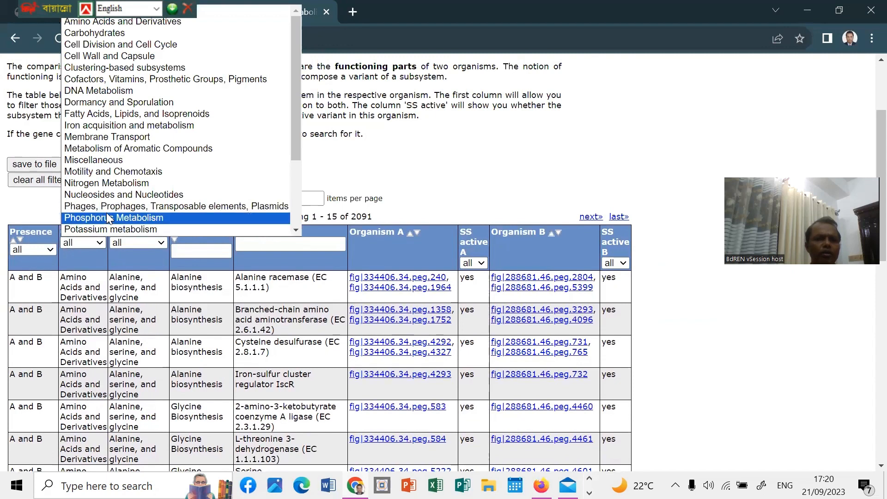
scroll(108, 217, down, 2)
scroll(107, 216, down, 1)
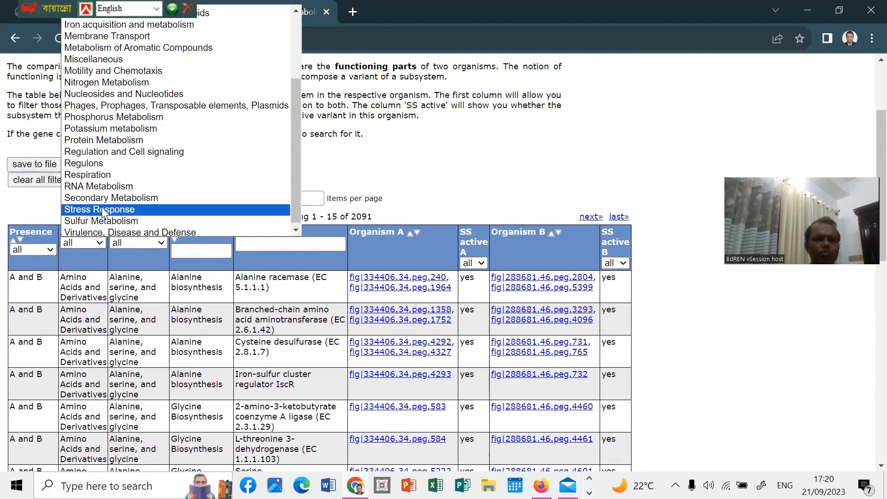
click(106, 213)
scroll(172, 245, down, 2)
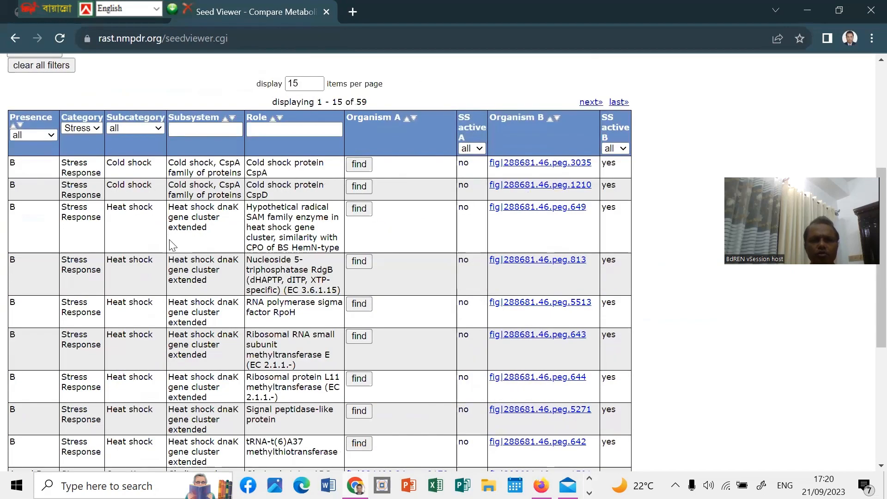
scroll(172, 244, down, 4)
scroll(169, 239, up, 5)
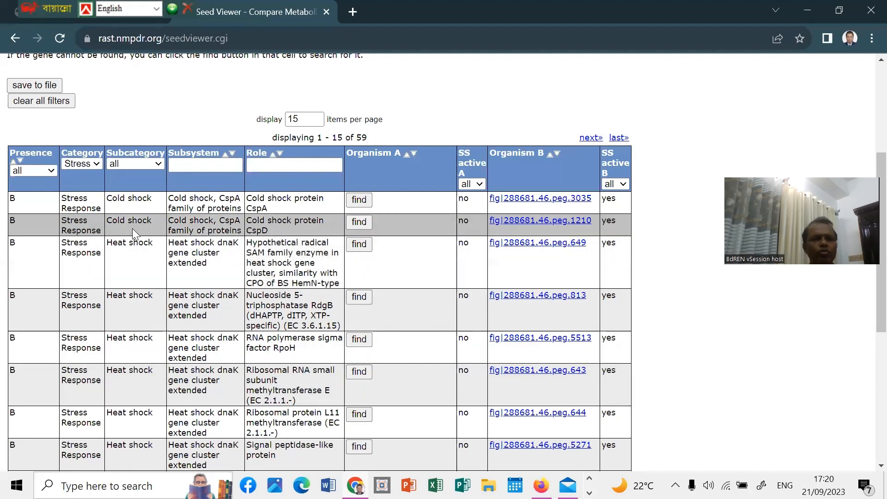
Compare gene presence and subsystem active status of both organisms across the cold shock, heat shock and osmotic stress rows
scroll(139, 303, down, 2)
scroll(470, 277, up, 3)
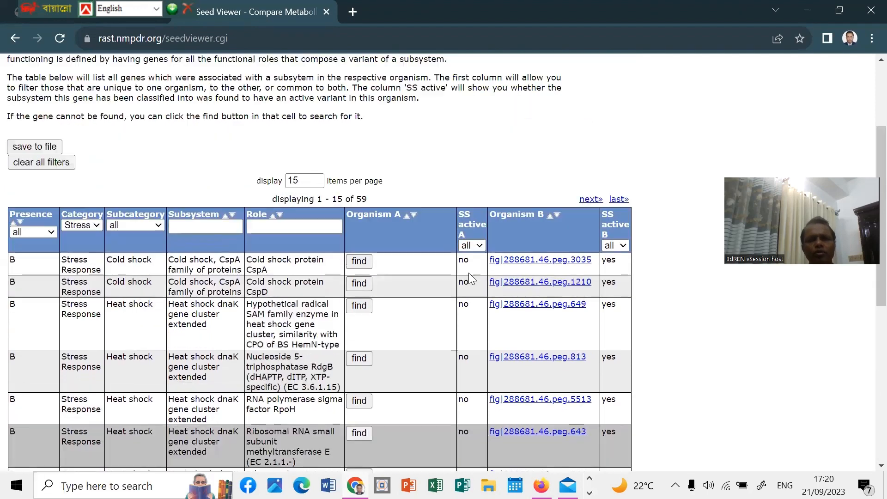
scroll(470, 278, up, 3)
scroll(468, 320, down, 6)
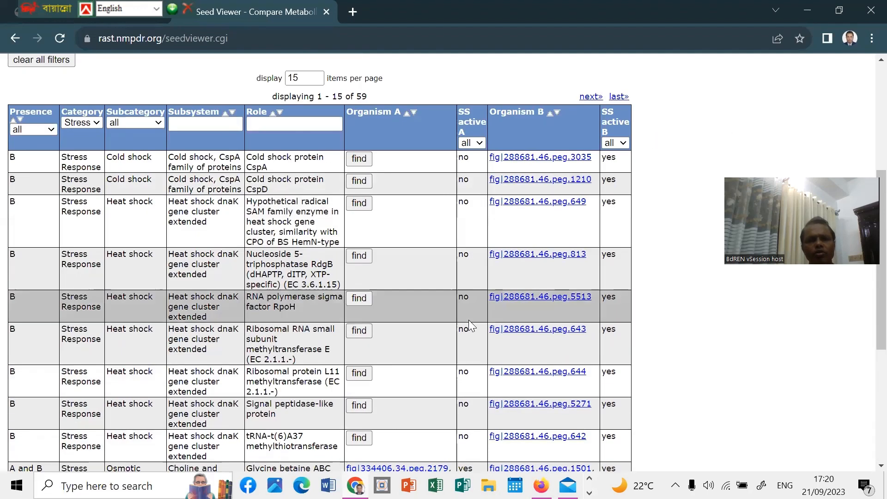
scroll(400, 224, up, 3)
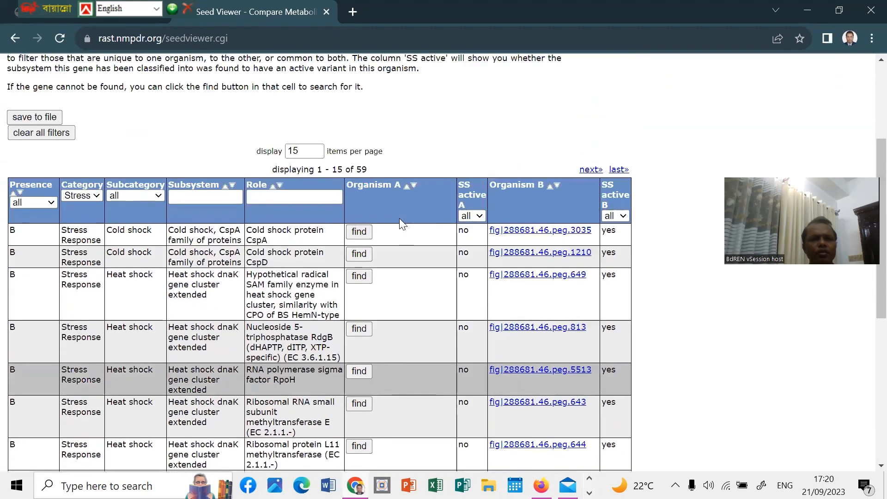
scroll(367, 272, down, 2)
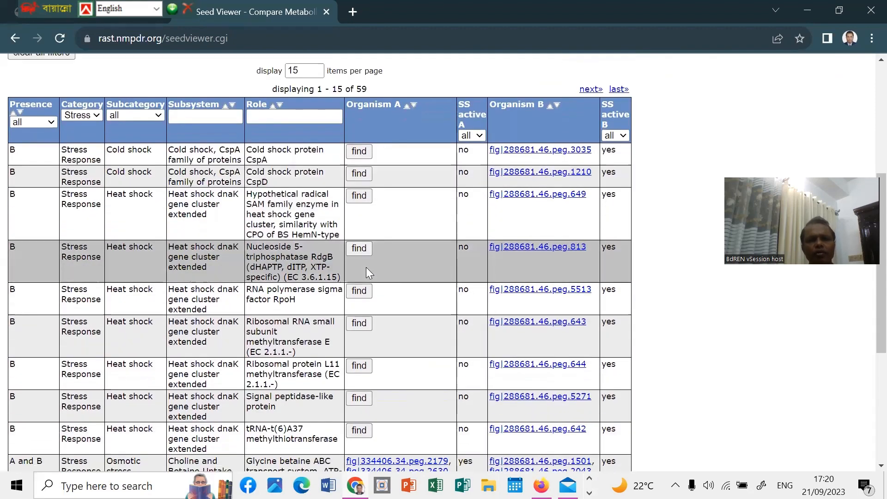
scroll(451, 327, down, 2)
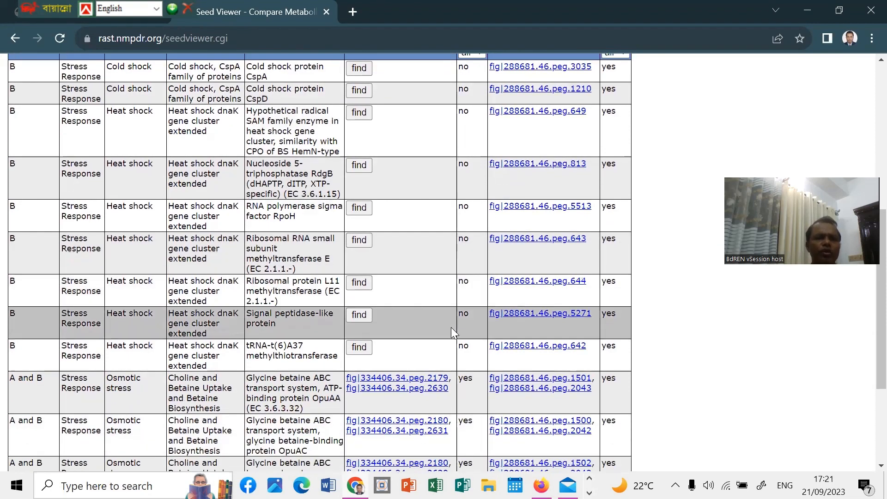
scroll(452, 327, down, 2)
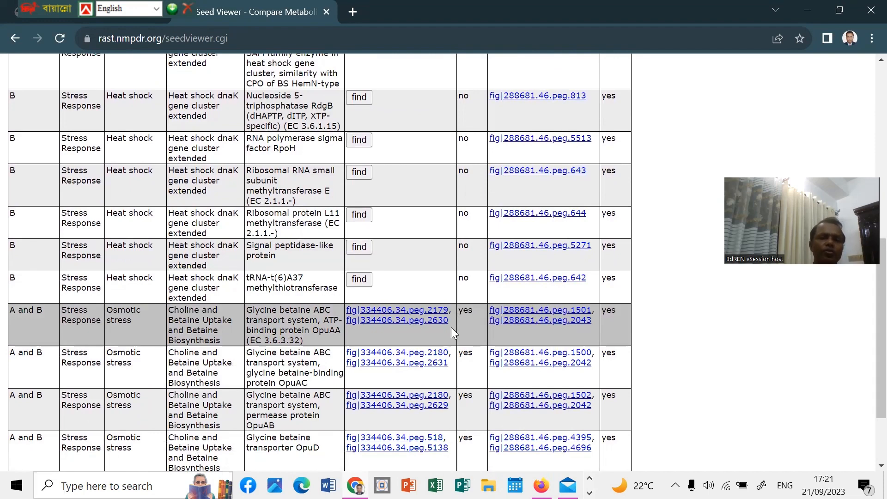
scroll(437, 287, down, 3)
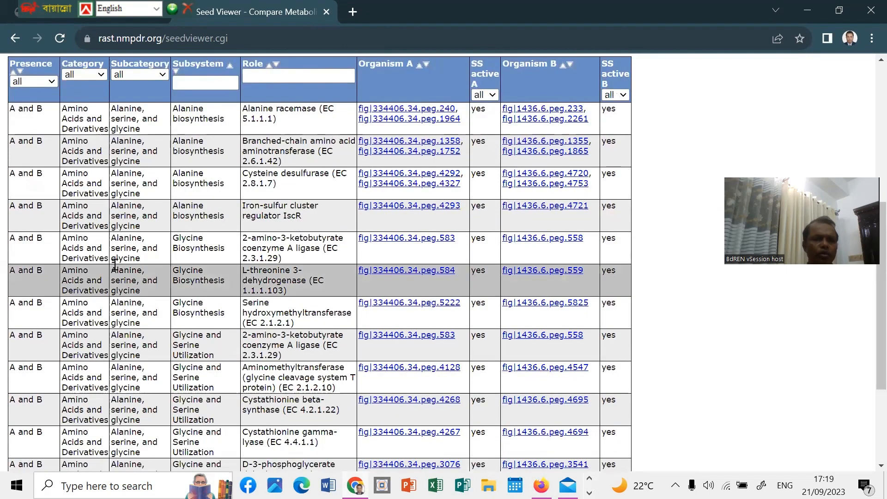
Filter the metabolic comparison of Bacillus cereus NC7401 and Bacillus thuringiensis serovar entomocidus to the Carbohydrates category
scroll(115, 265, up, 6)
click(102, 357)
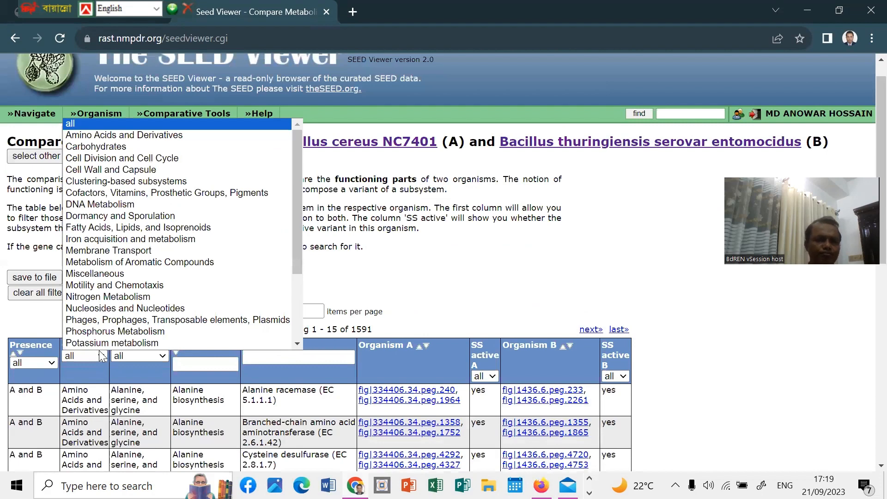
scroll(104, 323, down, 1)
scroll(110, 252, up, 1)
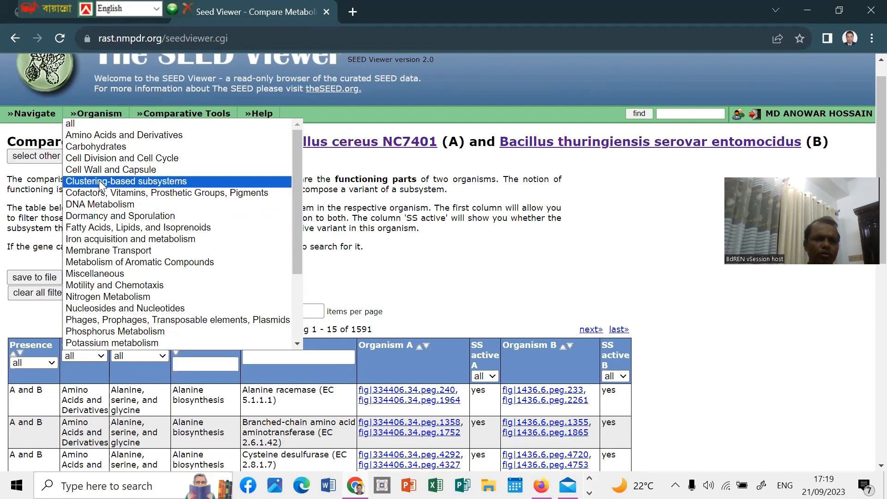
scroll(101, 184, down, 1)
scroll(102, 184, up, 1)
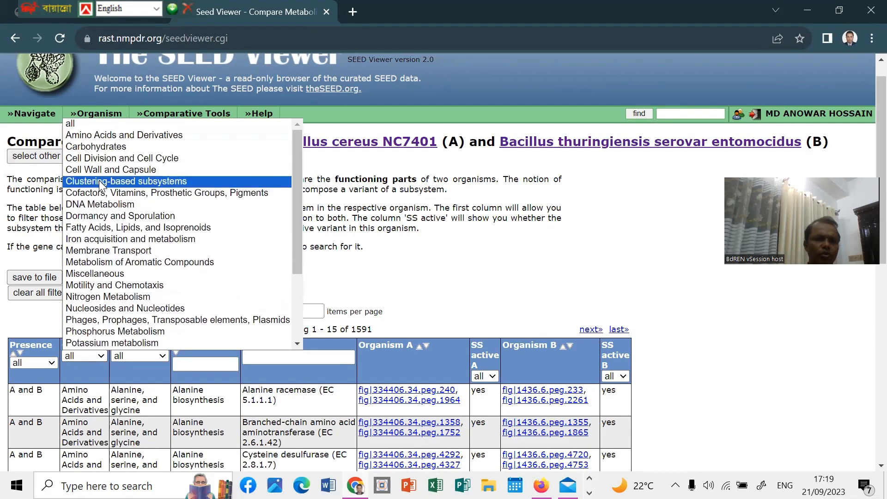
click(89, 146)
scroll(170, 258, down, 5)
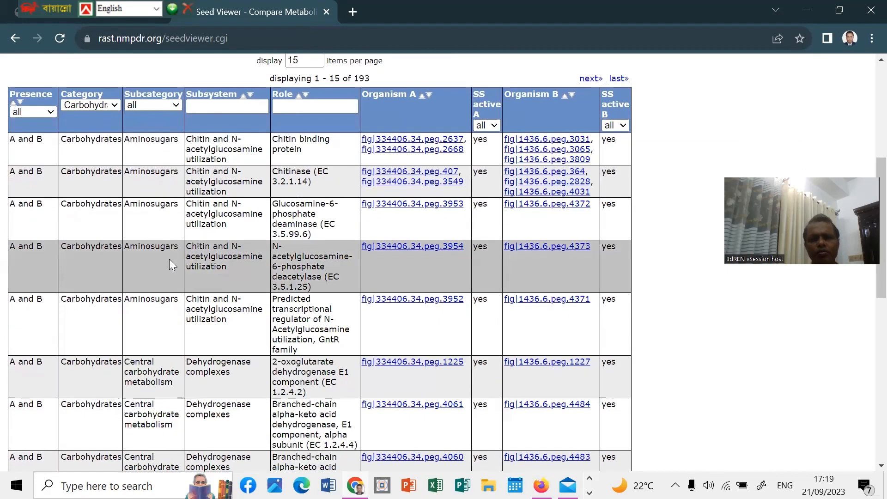
Examine the first page of carbohydrate rows, covering presence, subcategories, subsystems, roles and gene features in both organisms
scroll(169, 259, down, 10)
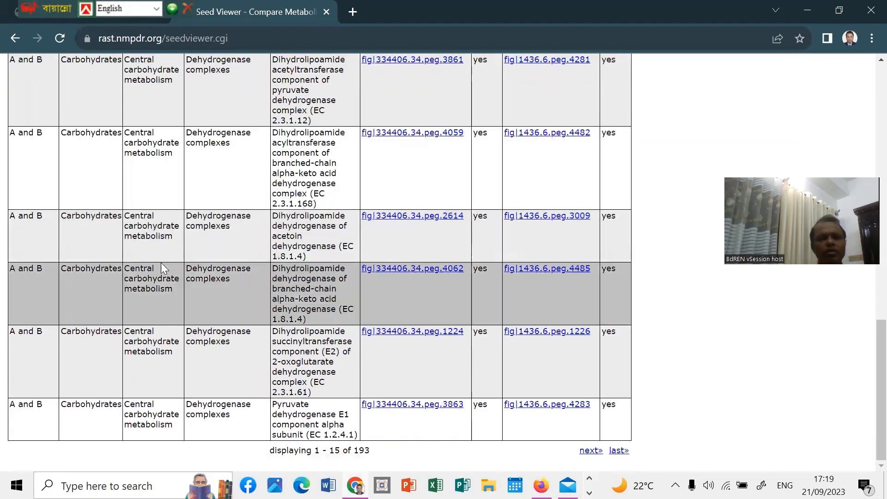
scroll(161, 262, up, 12)
scroll(120, 269, up, 4)
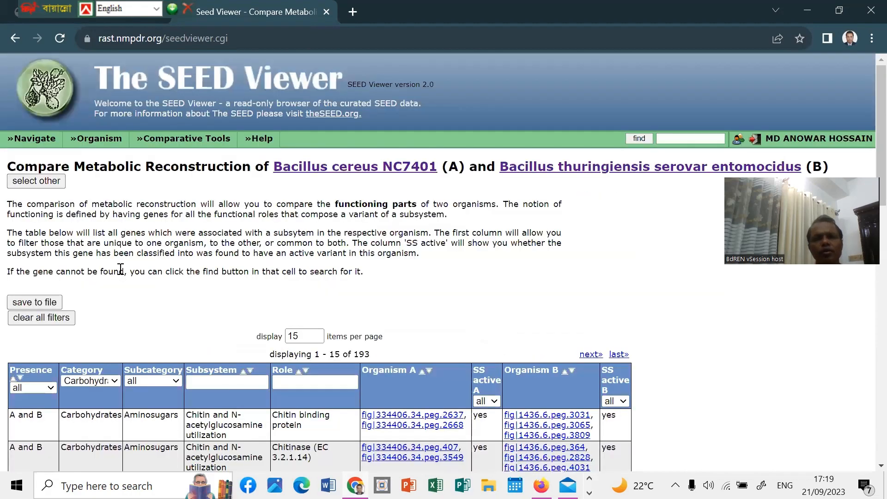
scroll(121, 269, down, 14)
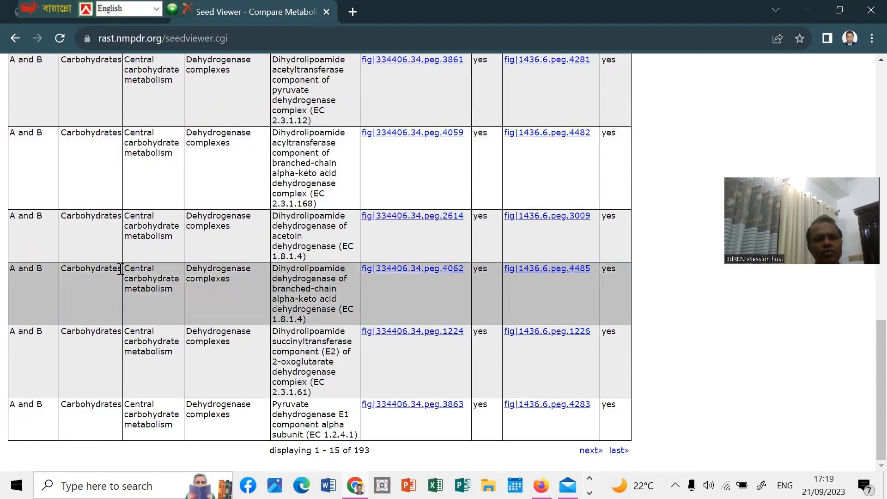
scroll(120, 269, up, 11)
scroll(120, 269, up, 8)
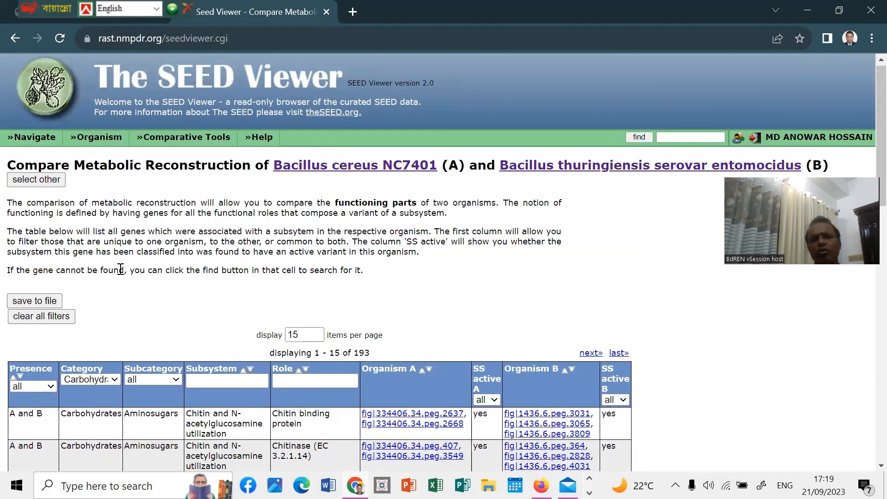
scroll(340, 261, down, 5)
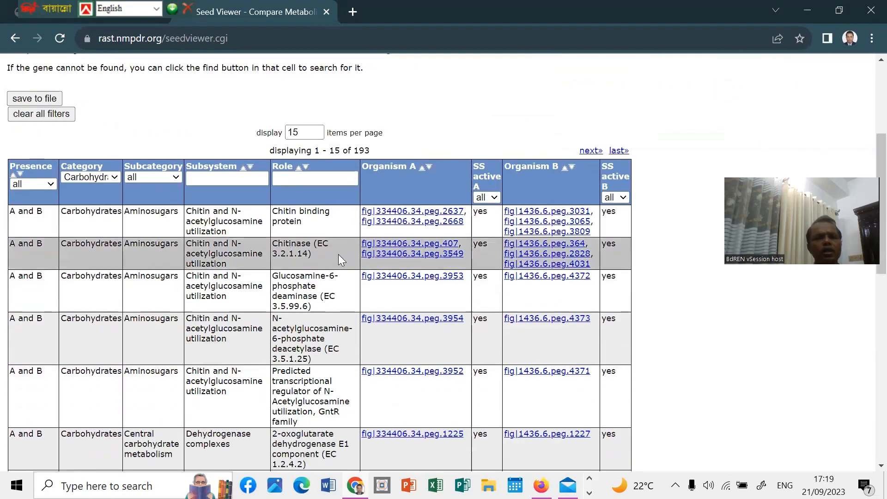
scroll(340, 260, down, 3)
scroll(339, 255, down, 8)
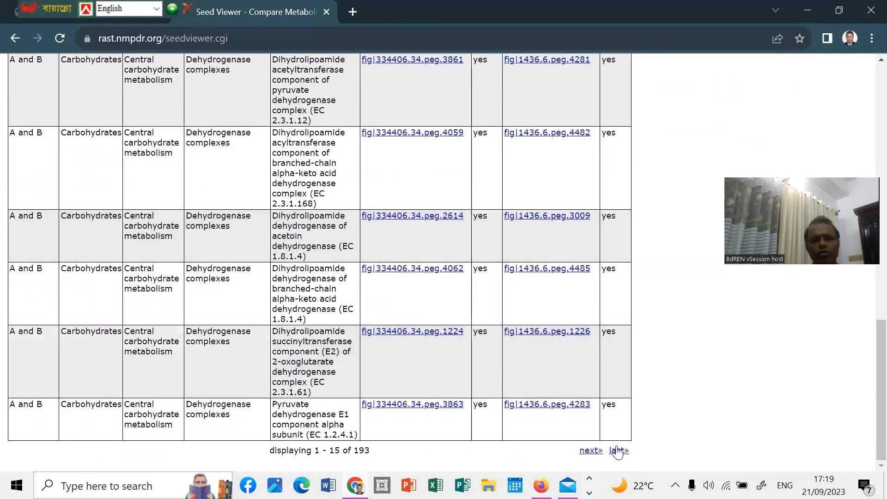
Go to the last page of the carbohydrate comparison and look through its final roles and active status values
click(619, 451)
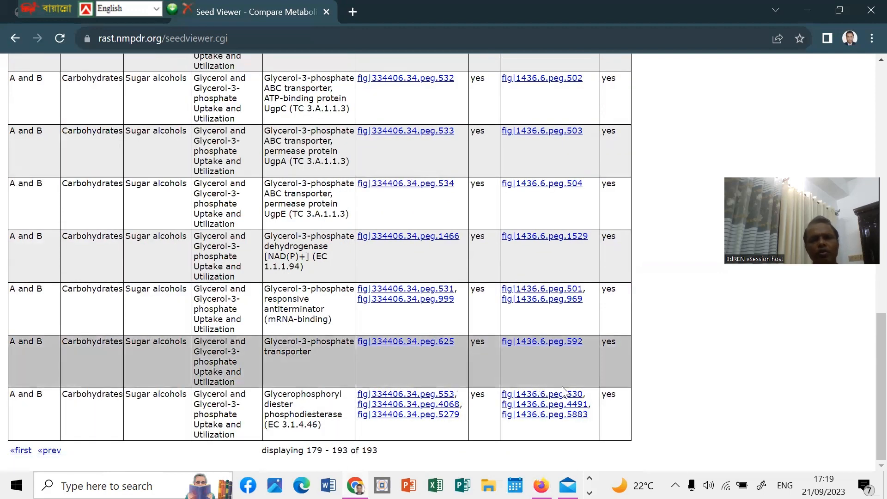
scroll(562, 391, up, 5)
scroll(564, 395, down, 5)
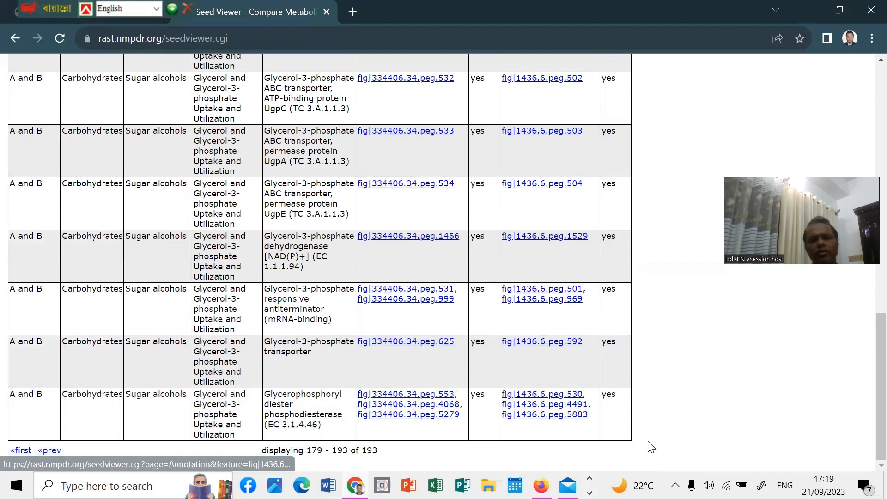
scroll(448, 282, left, 5)
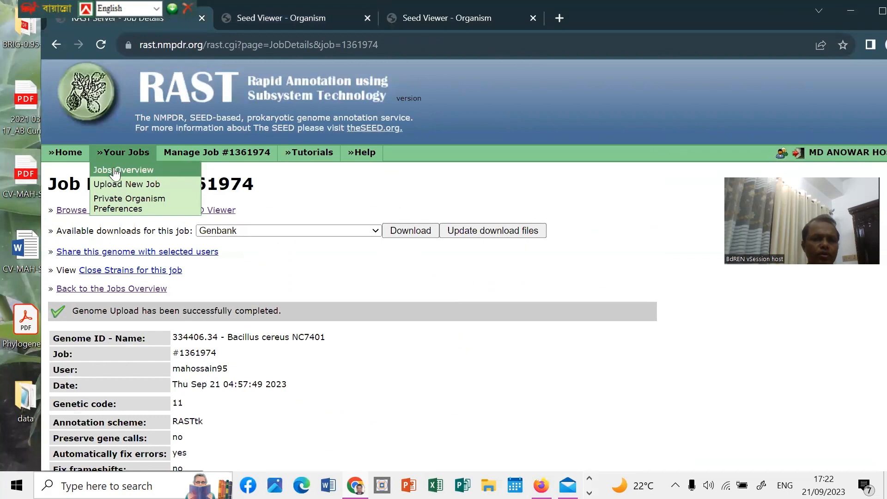
Go to the RAST jobs overview and open the job details for Bacillus cereus NC7401 with genome ID 334406.35
click(115, 171)
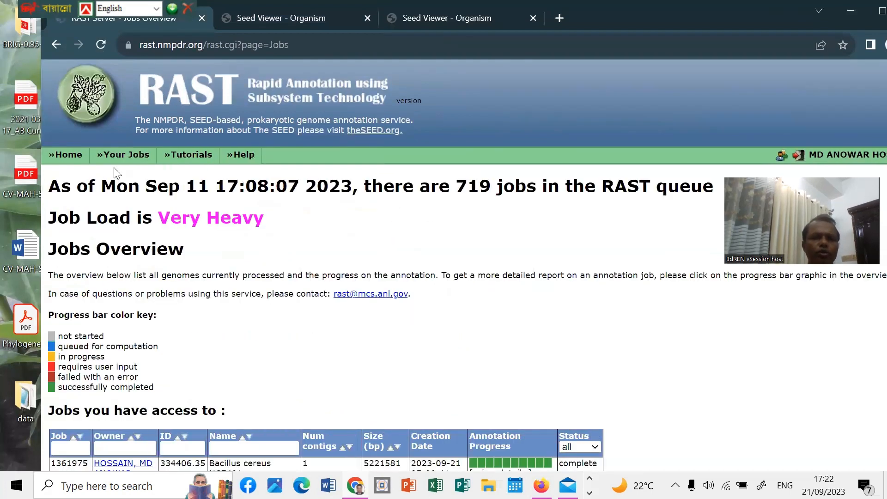
scroll(284, 295, down, 3)
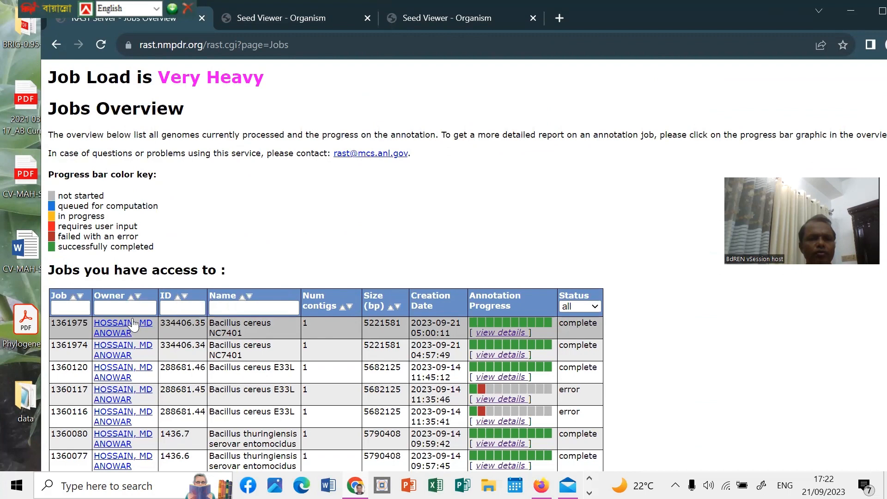
click(498, 332)
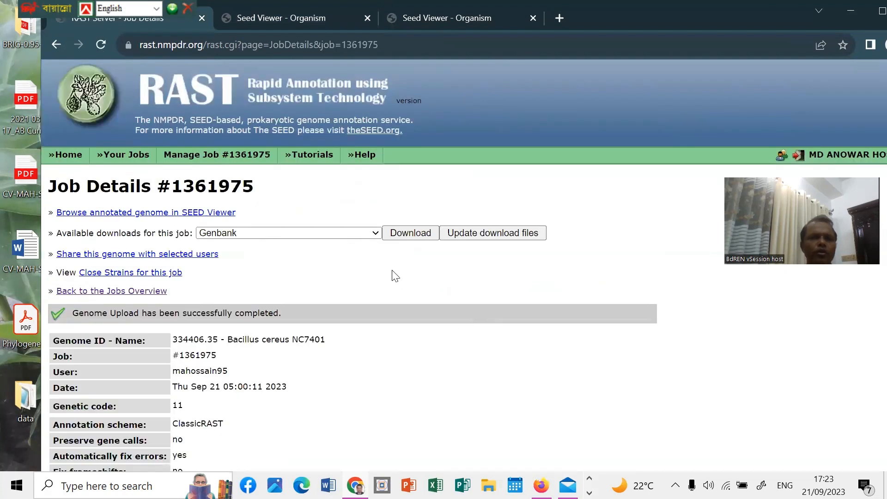
Review the job's genome information, annotation scheme, settings, quality check figures and completed processing stages
scroll(395, 276, down, 2)
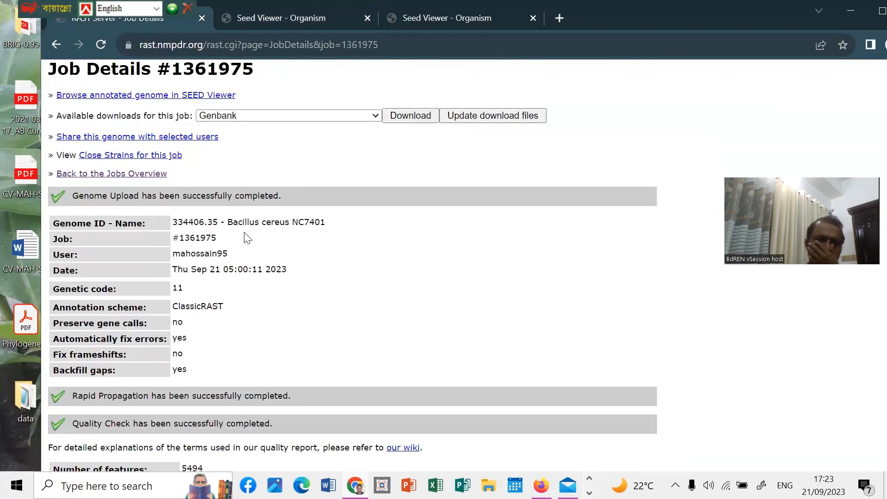
scroll(221, 308, down, 4)
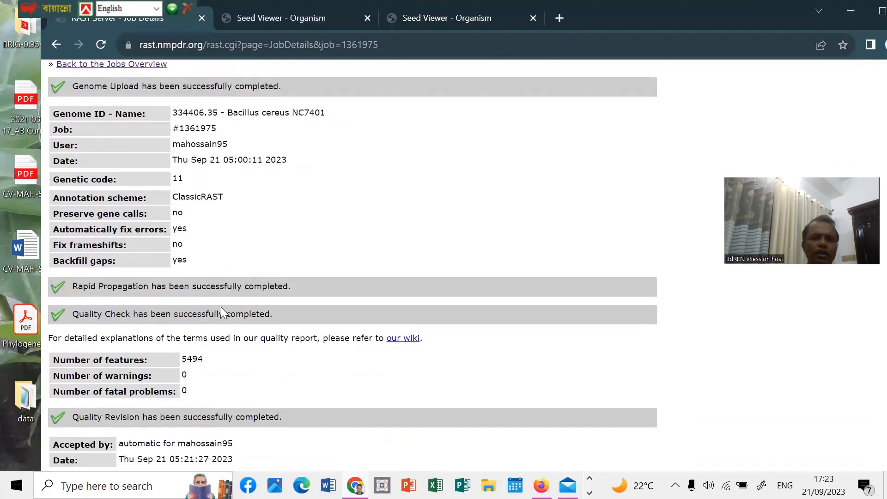
scroll(220, 307, down, 1)
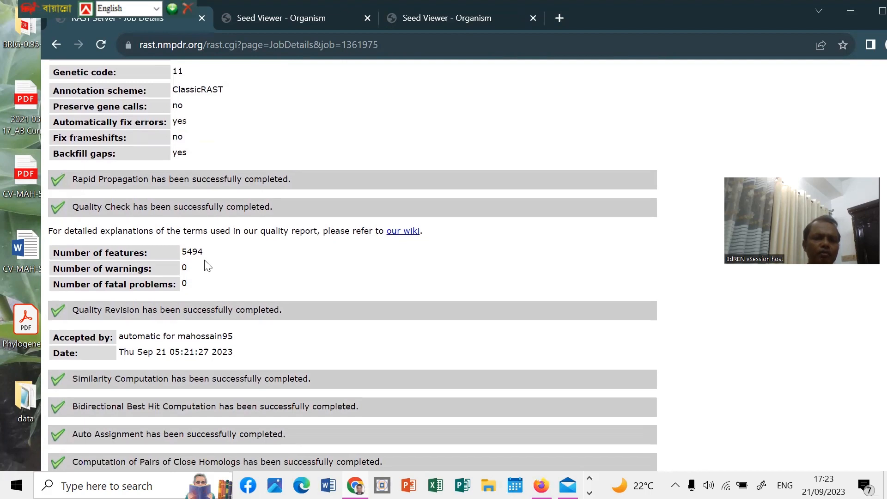
scroll(329, 288, up, 3)
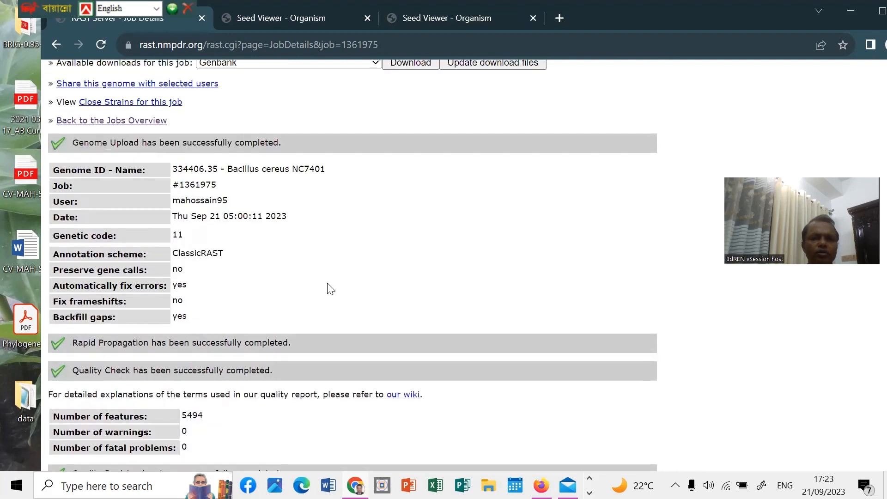
scroll(329, 287, up, 3)
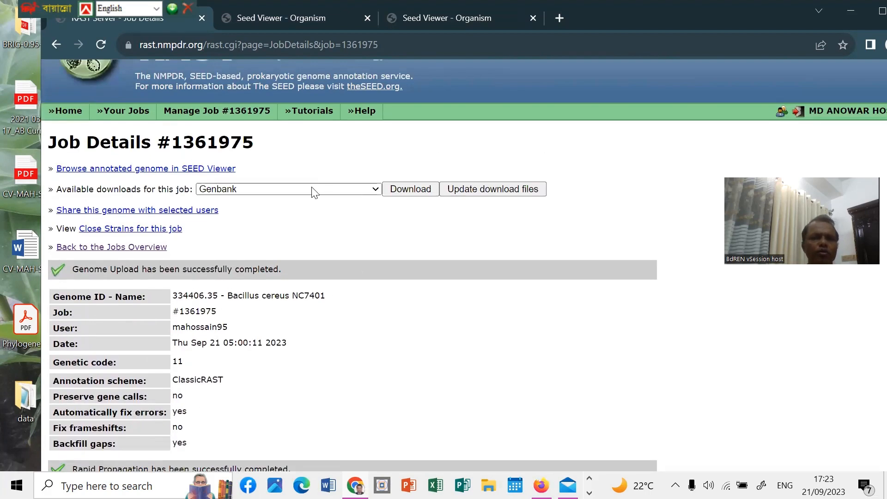
scroll(254, 223, down, 6)
scroll(255, 224, up, 5)
scroll(256, 224, up, 2)
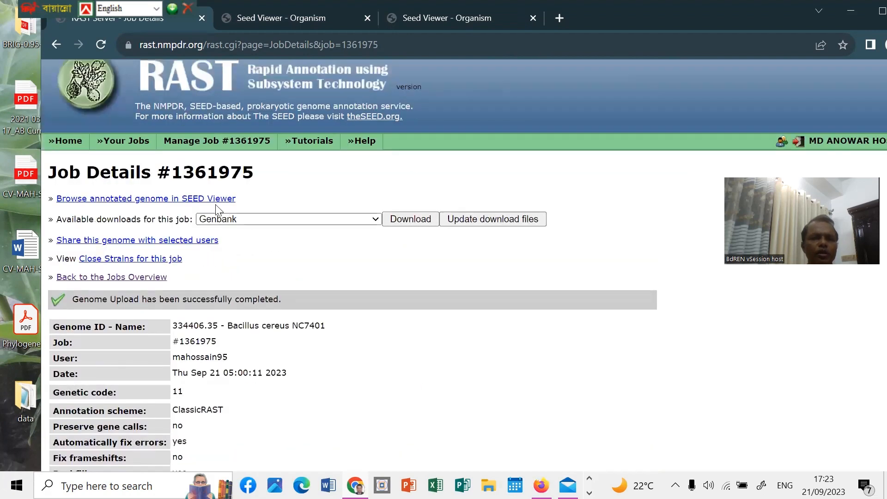
Browse the annotated NC7401 genome (334406.35) in the SEED Viewer and inspect the categories of its subsystem distribution pie chart
click(206, 197)
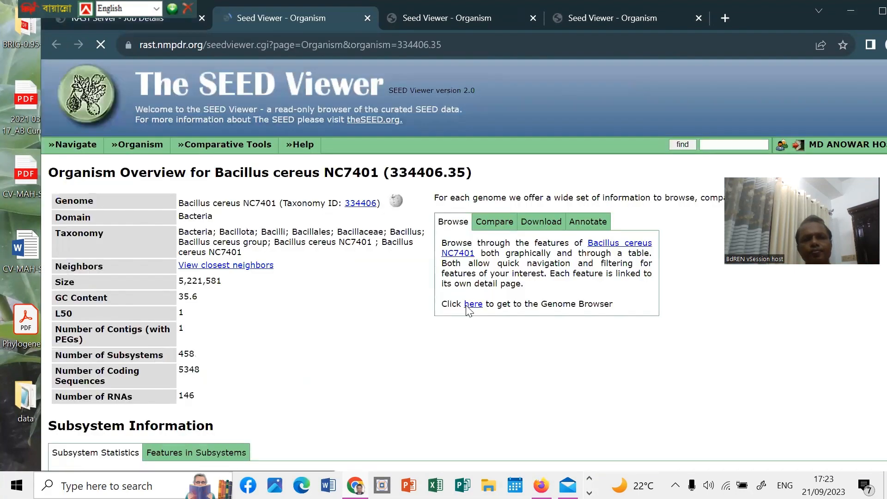
scroll(465, 305, down, 7)
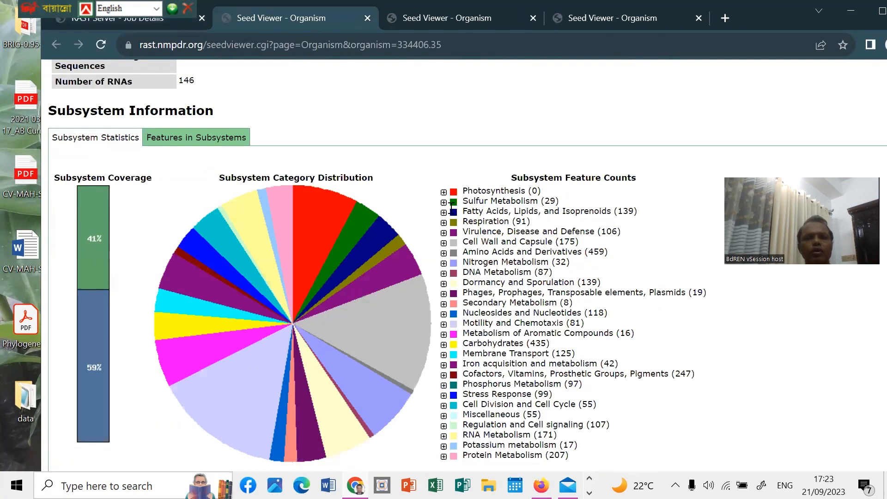
mouse_move(323, 209)
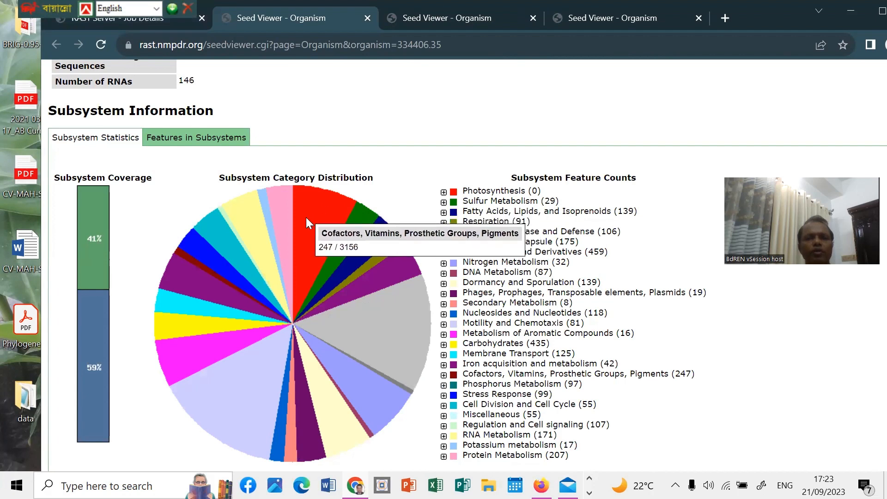
mouse_move(370, 341)
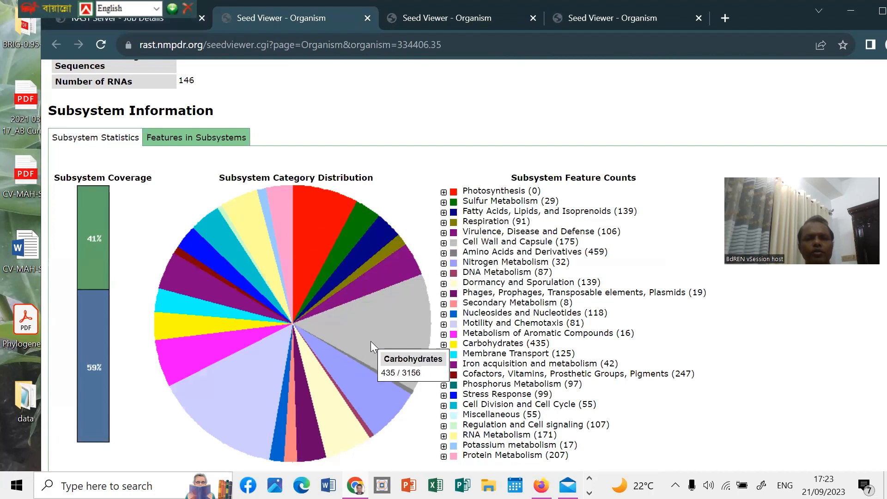
mouse_move(245, 372)
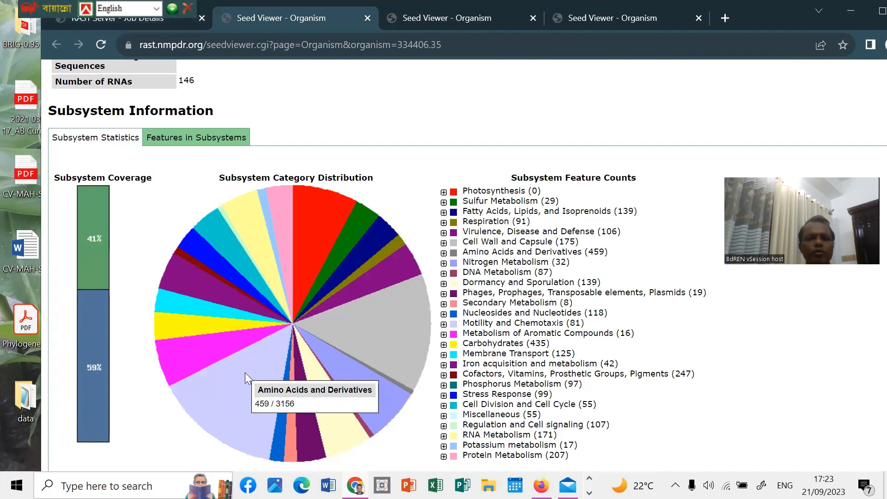
mouse_move(317, 399)
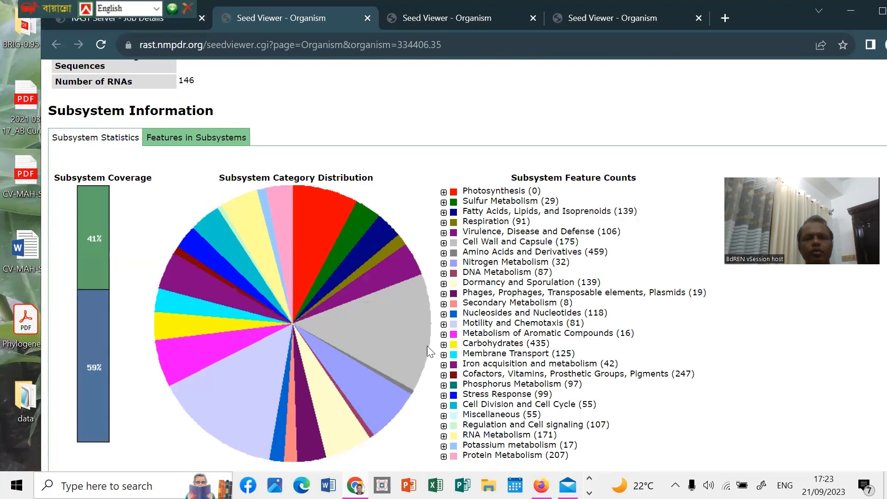
Examine the NC7401 organism overview and the in-subsystem and not-in-subsystem portions of the subsystem coverage bar
scroll(426, 346, down, 1)
scroll(319, 257, up, 3)
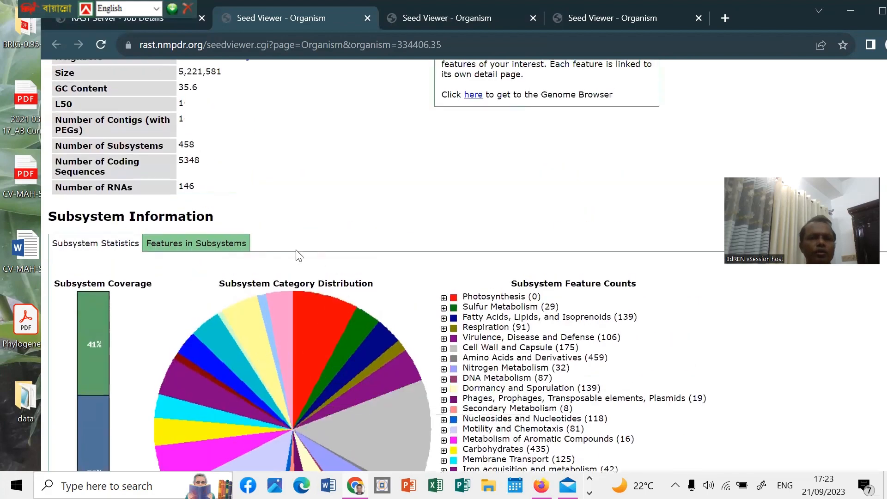
scroll(258, 226, up, 2)
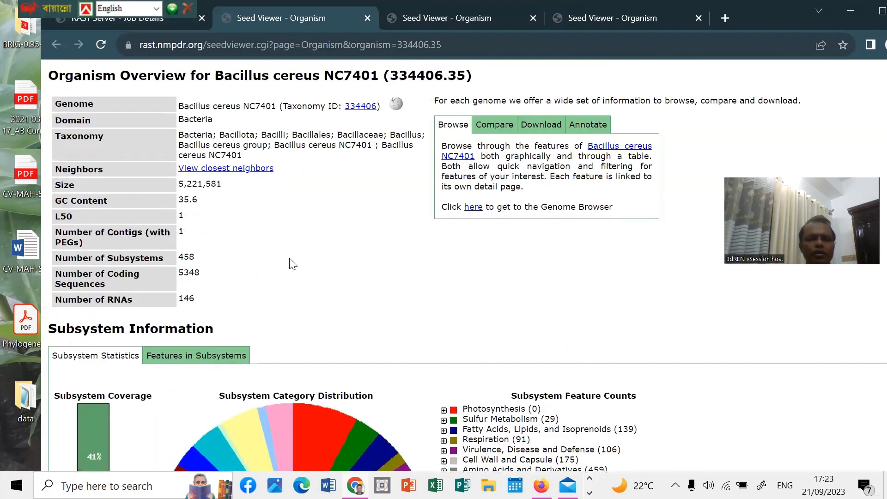
scroll(267, 295, down, 1)
scroll(267, 295, down, 2)
scroll(265, 294, down, 2)
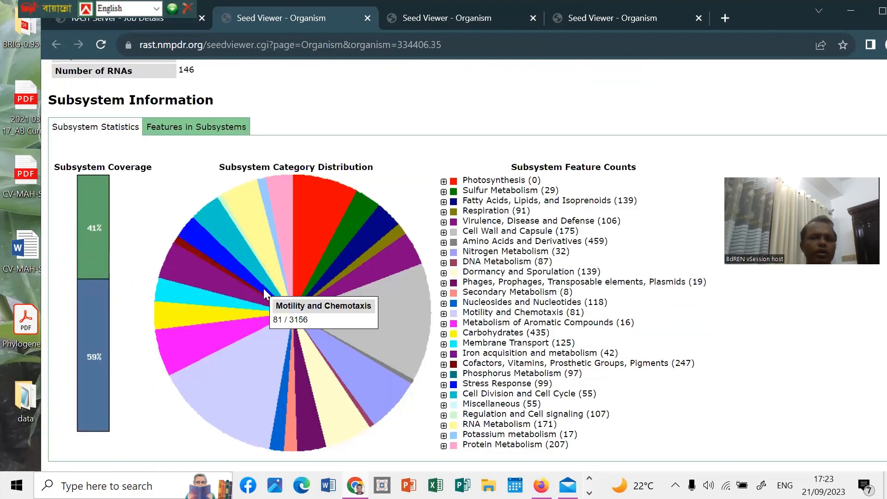
mouse_move(102, 234)
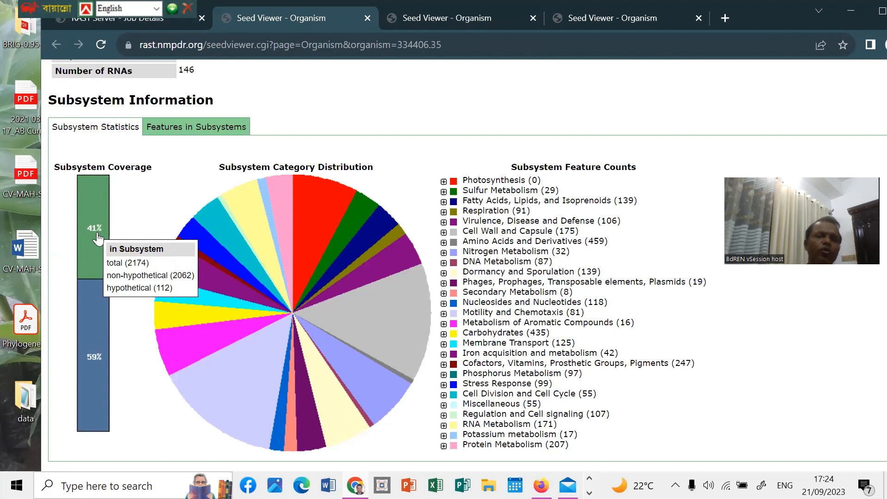
mouse_move(97, 301)
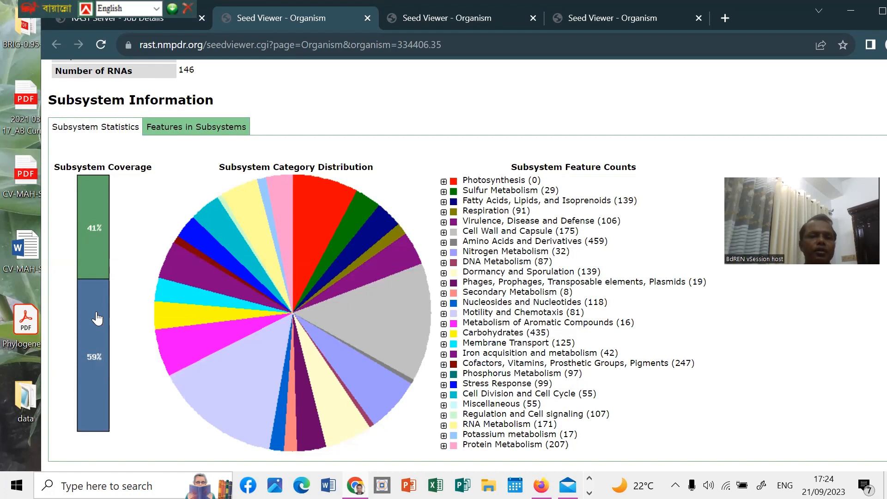
Open the function-based metabolic reconstruction comparison for Bacillus cereus NC7401 from its organism overview
scroll(234, 210, up, 4)
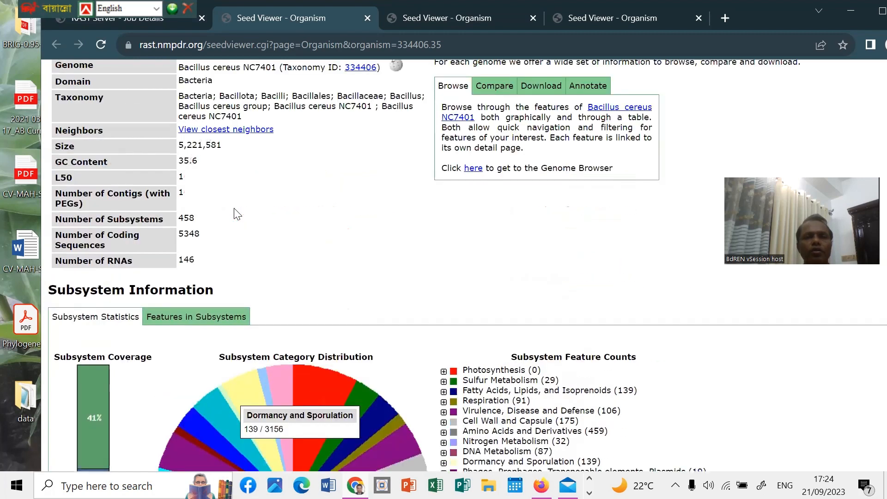
scroll(235, 210, up, 3)
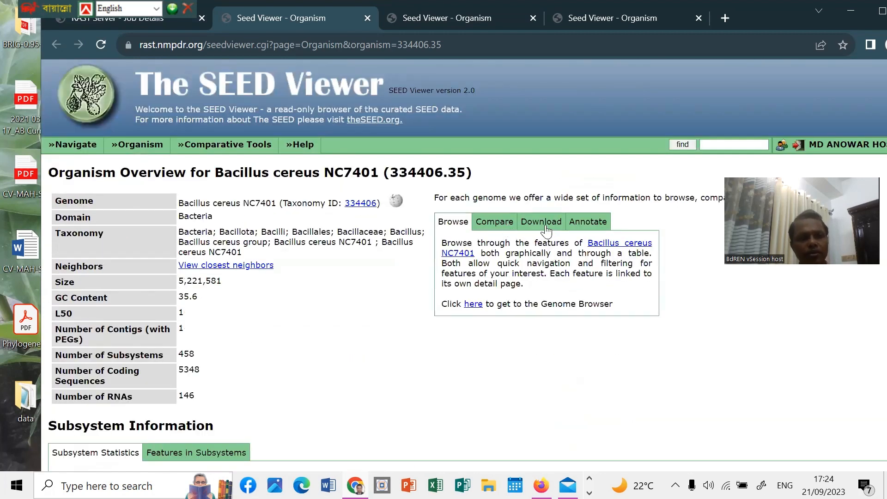
scroll(411, 298, down, 3)
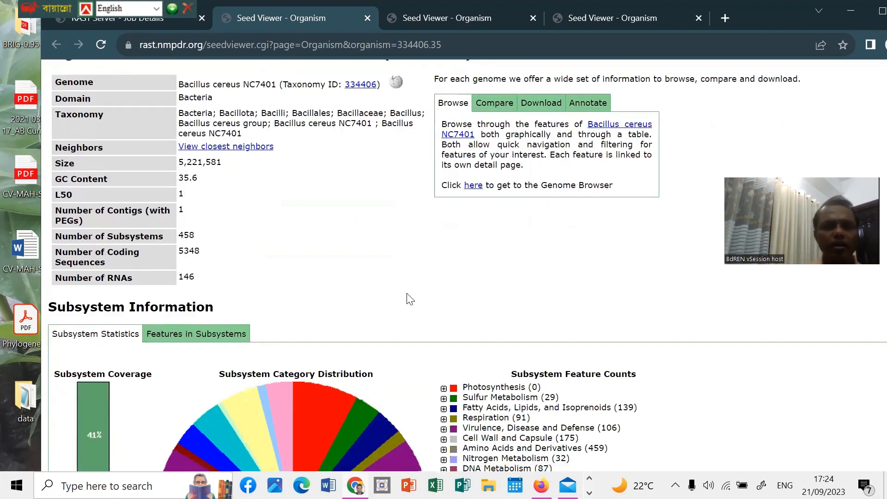
scroll(407, 293, down, 5)
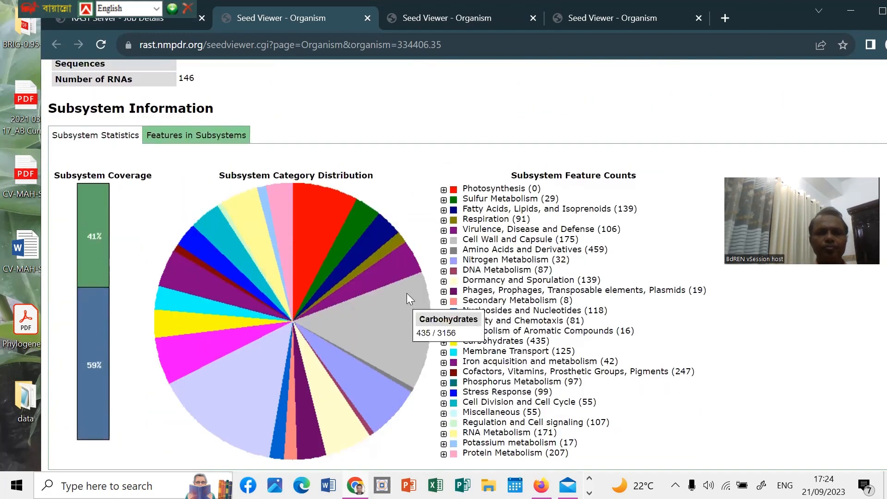
scroll(406, 293, up, 8)
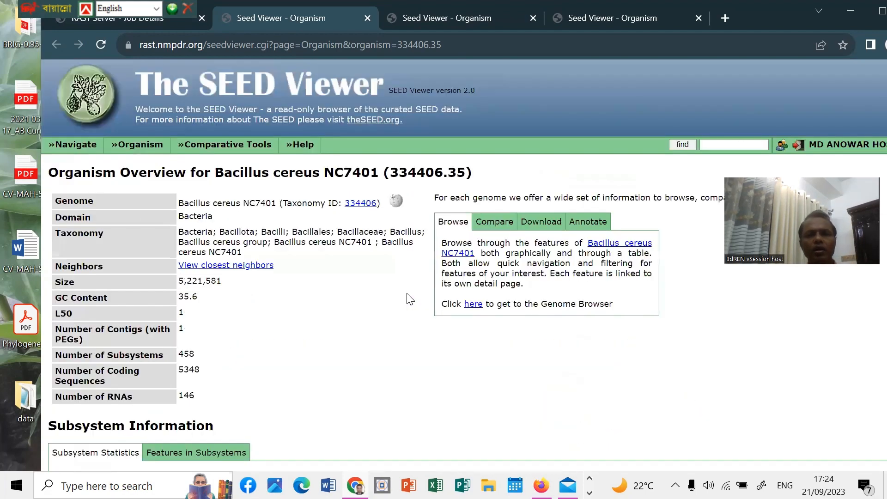
click(503, 225)
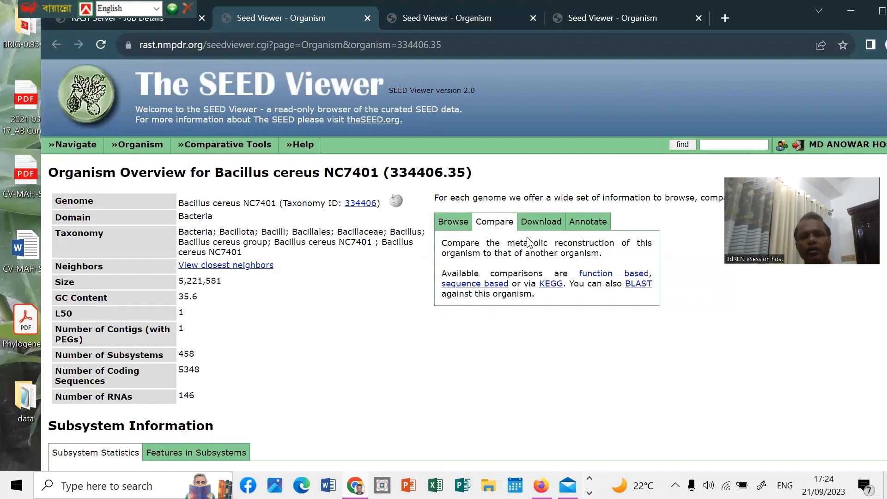
click(598, 274)
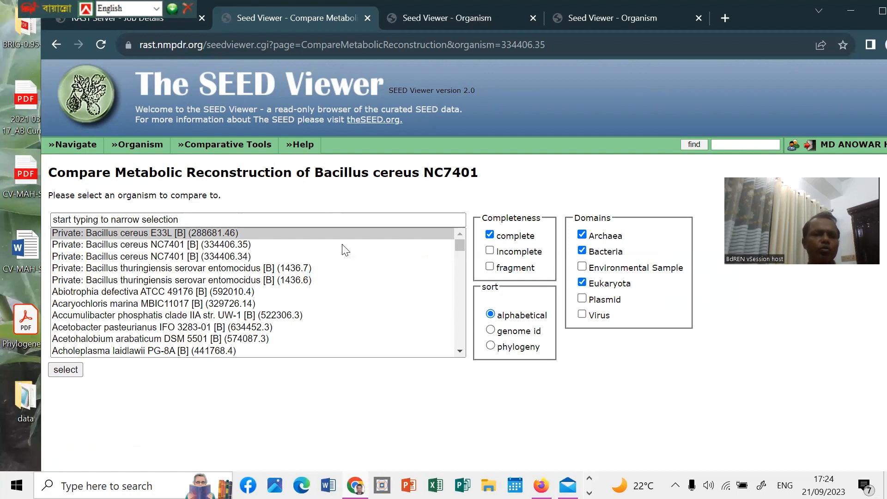
Choose Bacillus subtilis subsp. subtilis str. 168 (224308.1) as the organism to compare with NC7401 and run the comparison
scroll(297, 282, down, 3)
scroll(297, 281, down, 15)
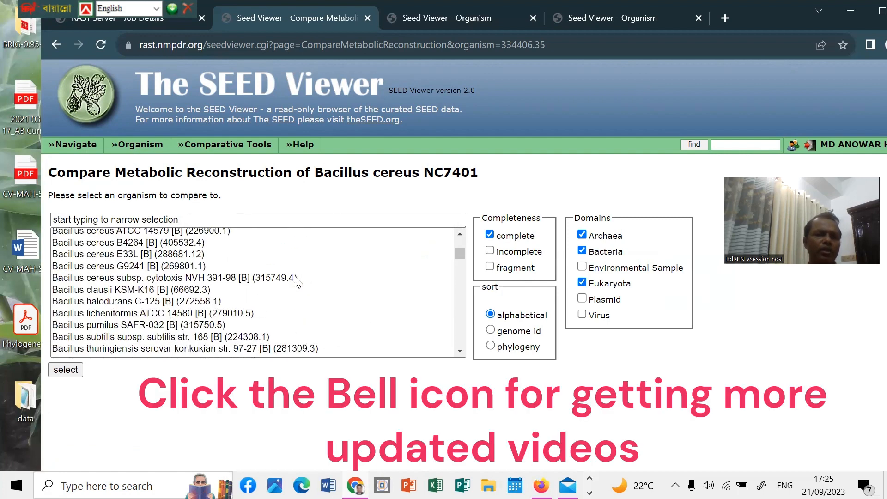
scroll(296, 281, up, 1)
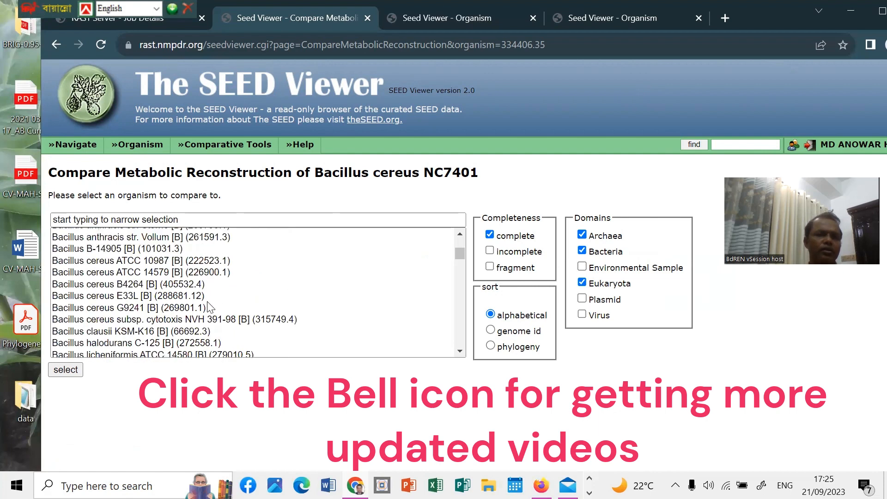
scroll(211, 308, down, 1)
scroll(185, 296, down, 2)
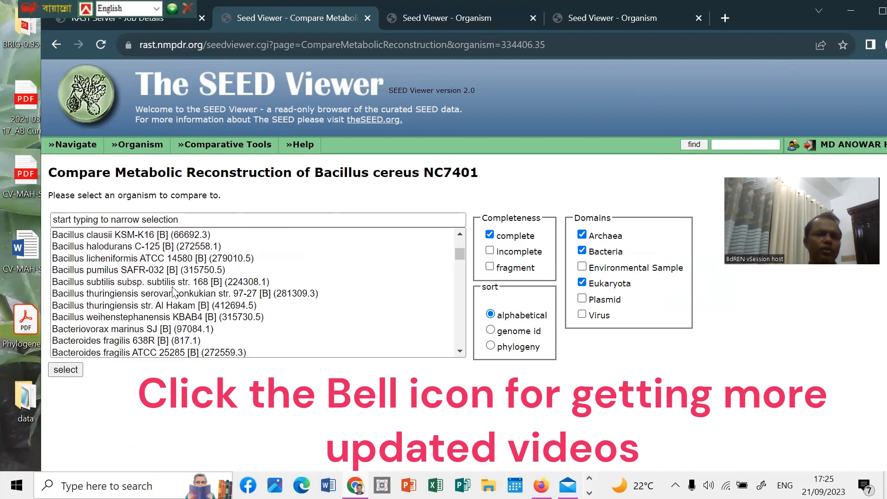
click(111, 283)
click(65, 371)
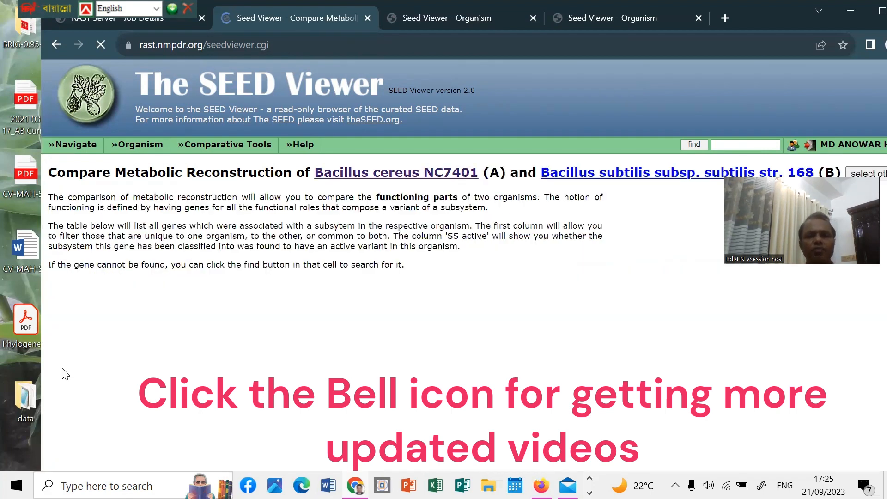
Look over the comparison table and filter its category to Amino Acids and Derivatives
scroll(247, 329, down, 6)
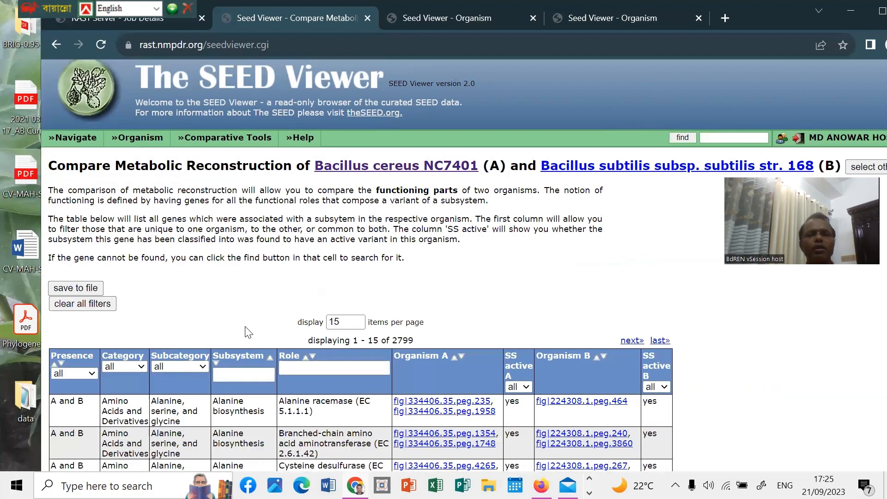
scroll(246, 327, down, 7)
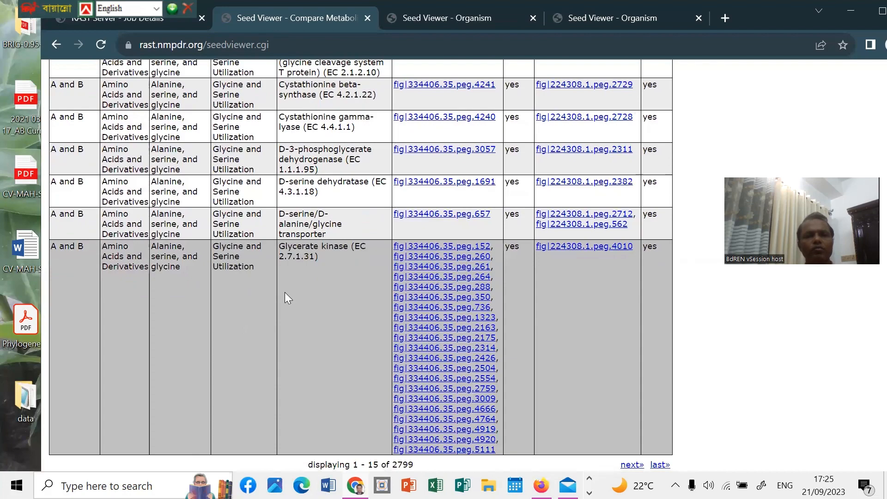
scroll(286, 298, up, 4)
scroll(286, 298, down, 4)
scroll(285, 298, up, 13)
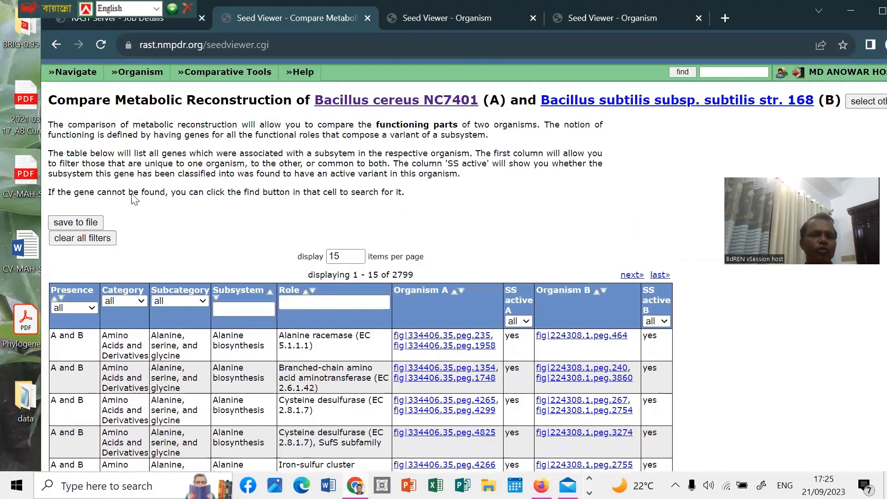
scroll(133, 198, down, 2)
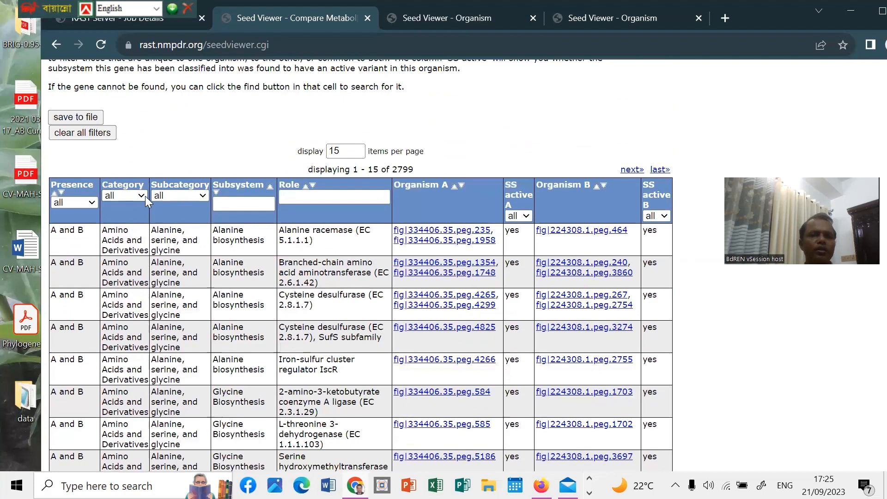
click(145, 196)
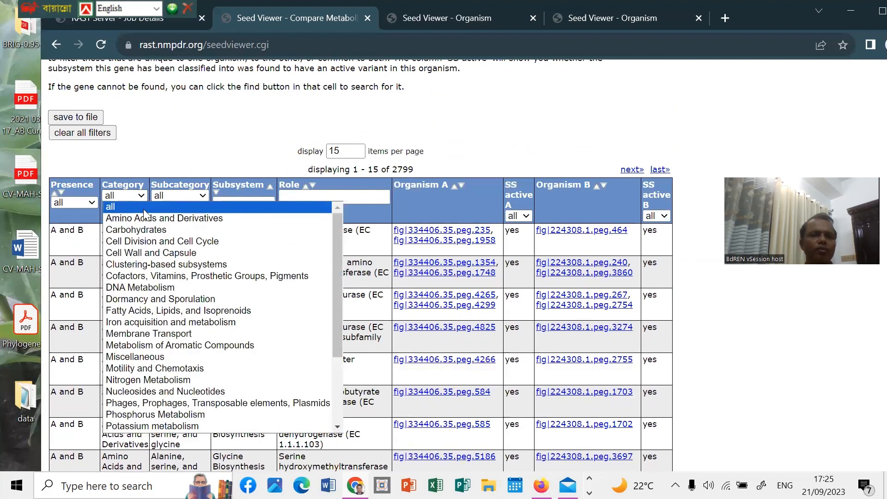
click(142, 215)
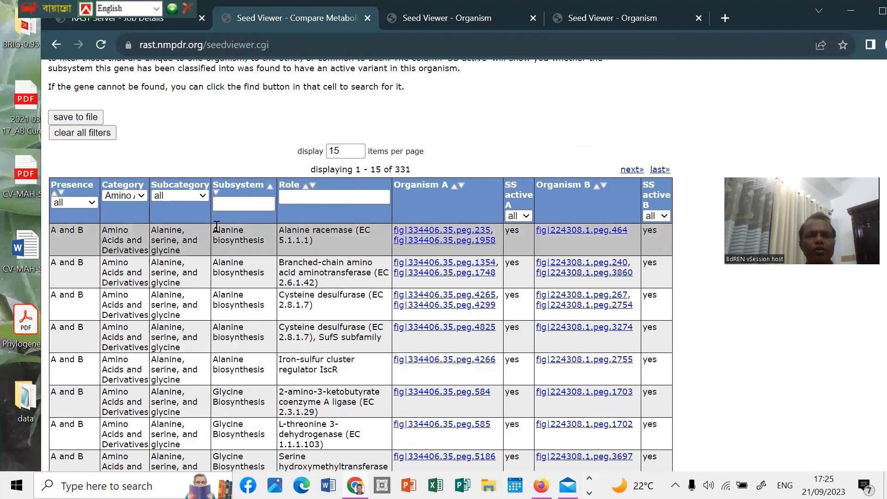
Examine the subsystems, roles and matching genes of both organisms on the first page of amino acid results
scroll(216, 227, down, 8)
scroll(217, 227, down, 2)
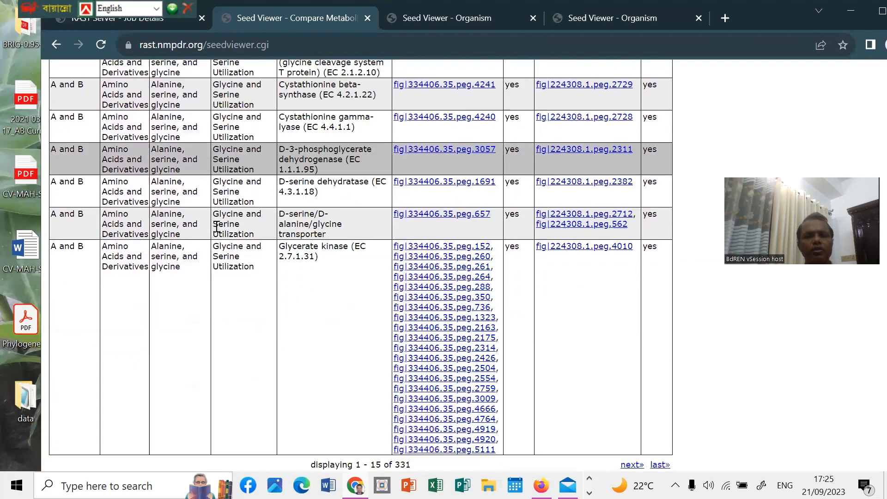
scroll(217, 227, up, 10)
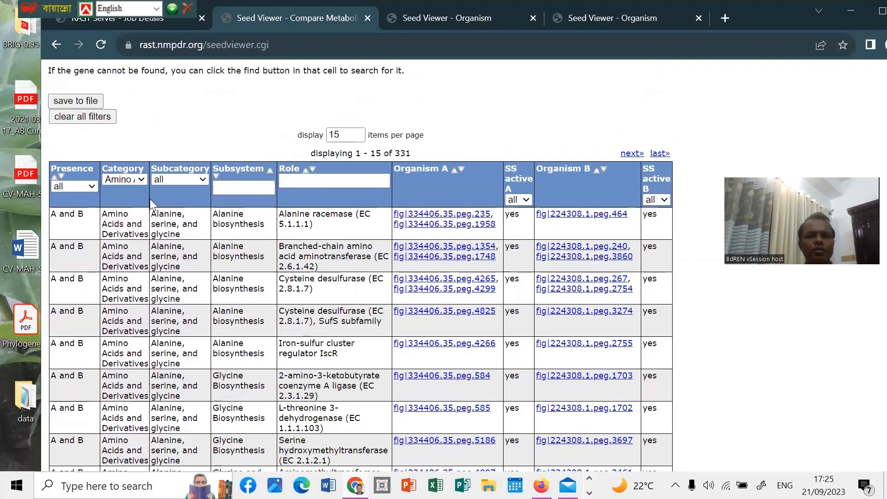
scroll(234, 274, down, 9)
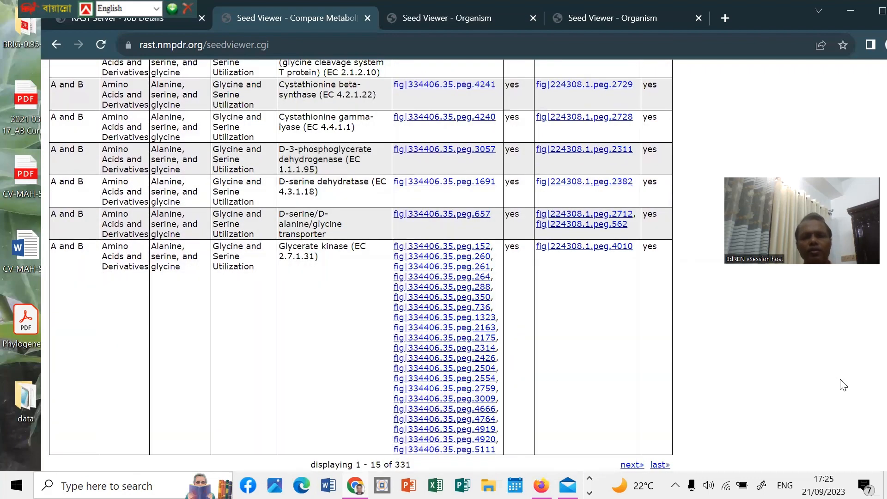
scroll(493, 219, up, 2)
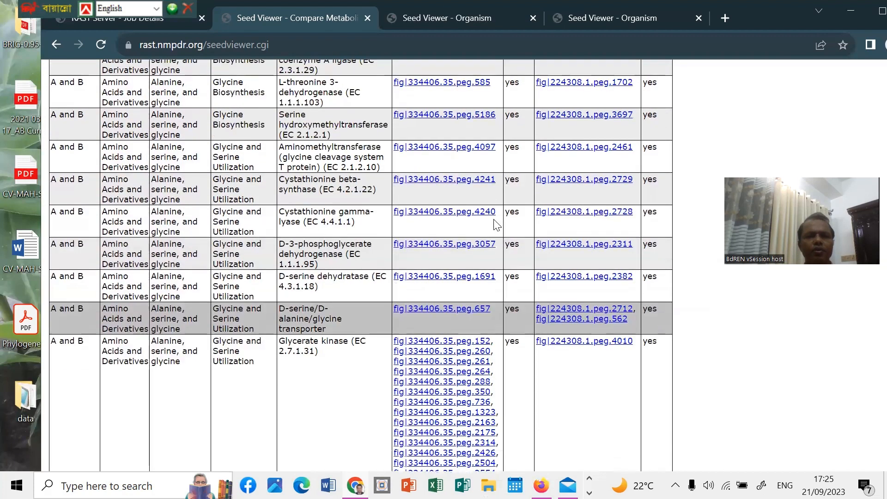
scroll(693, 452, down, 1)
scroll(621, 363, down, 1)
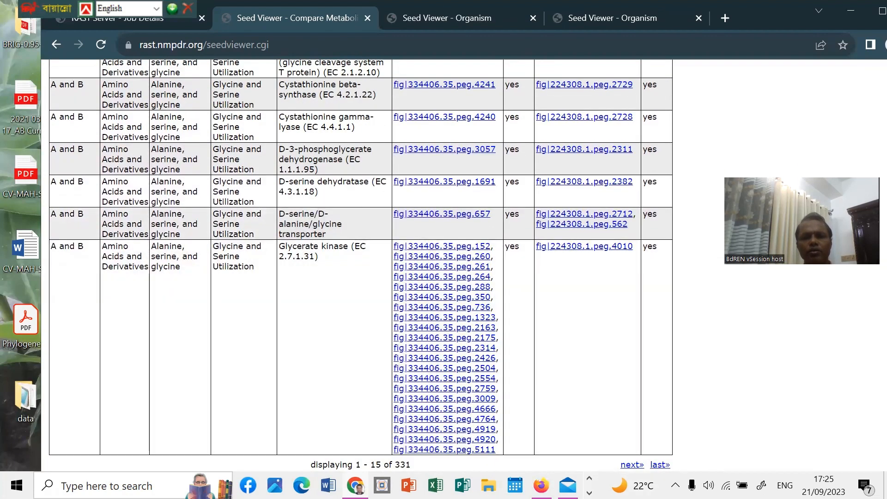
Page forward through the amino acid comparison to rows 76–90 and look through their roles
click(631, 465)
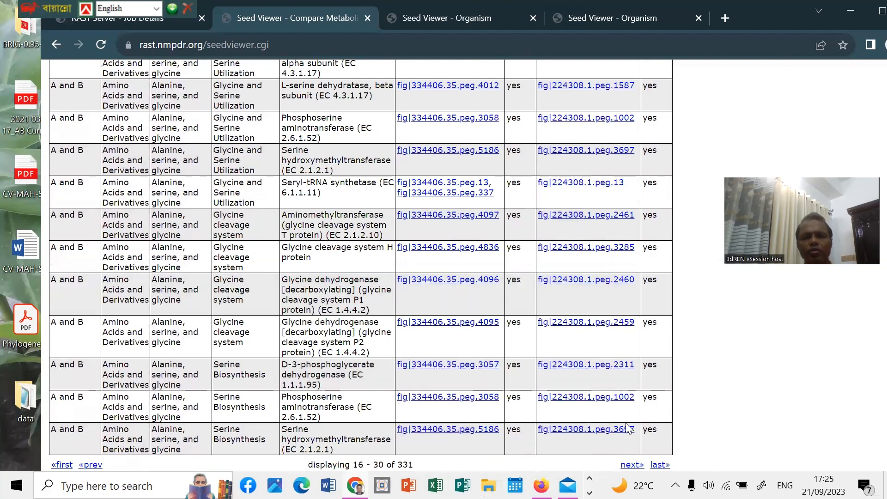
click(632, 464)
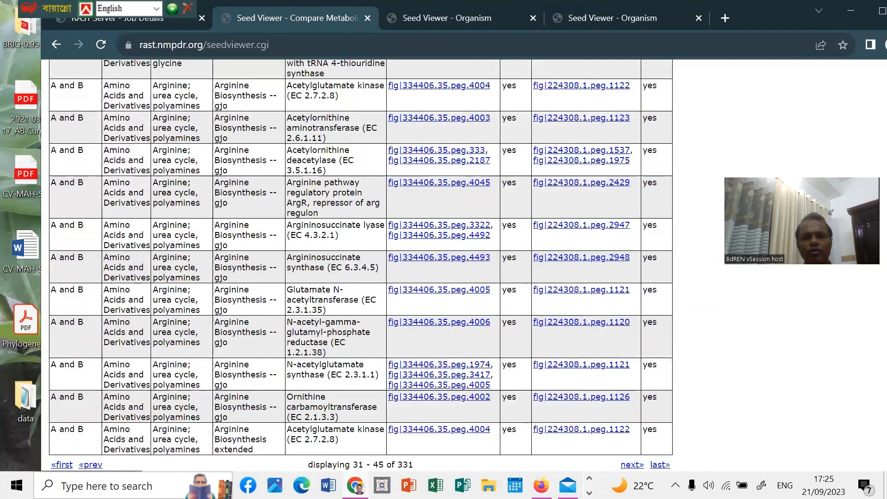
click(631, 464)
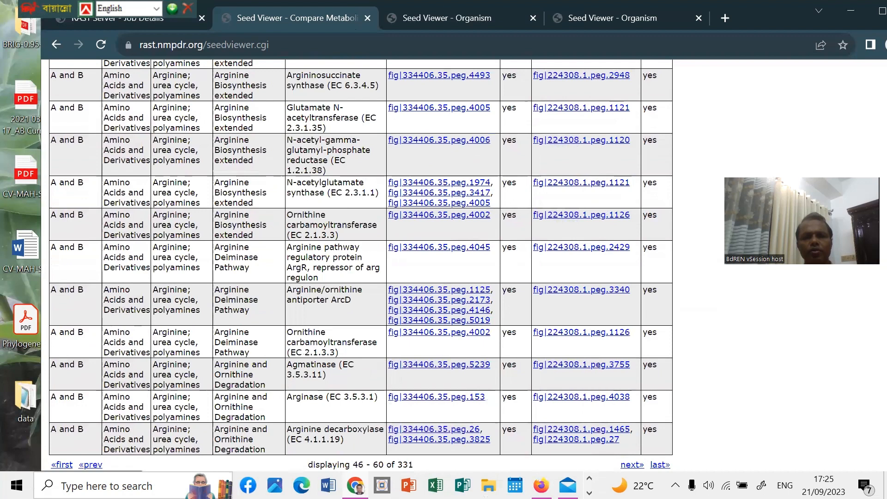
click(632, 464)
click(632, 464)
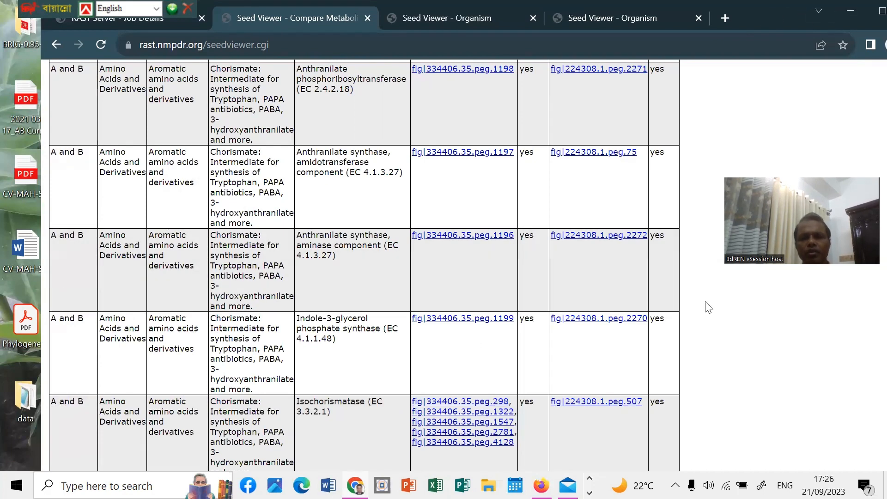
scroll(708, 307, down, 8)
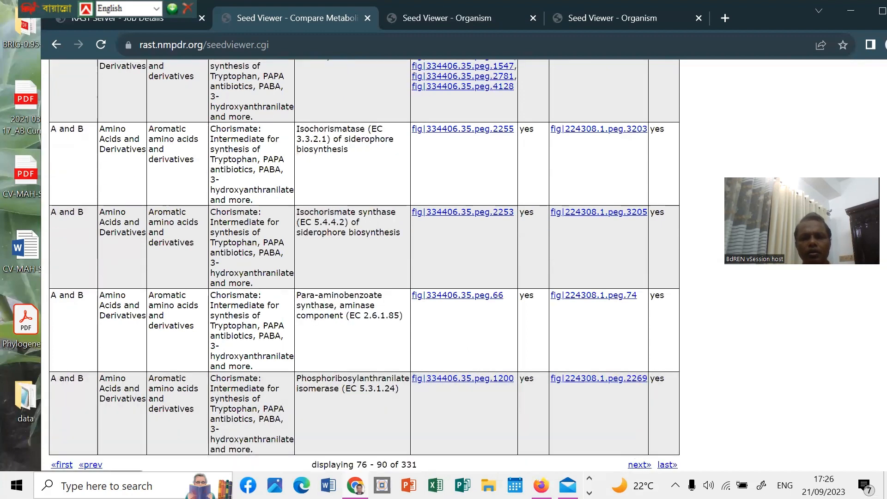
Go to the last page of the amino acid comparison and review its presence and active status values
click(668, 464)
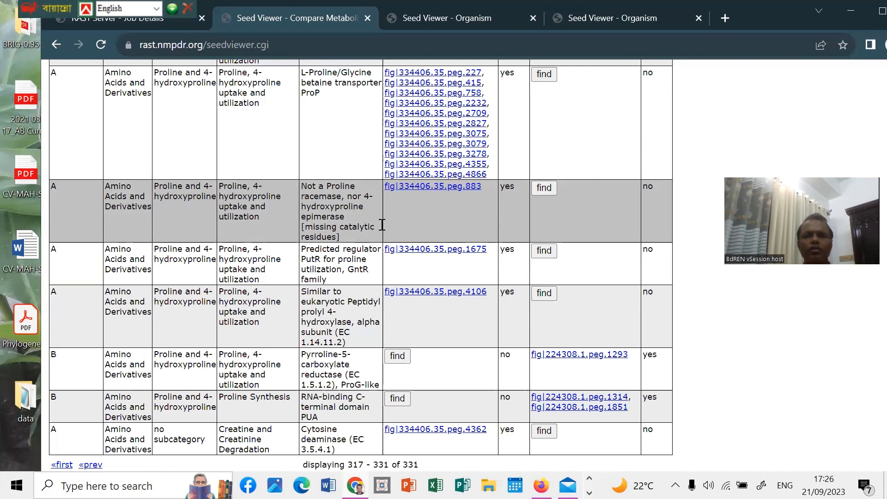
scroll(621, 215, up, 5)
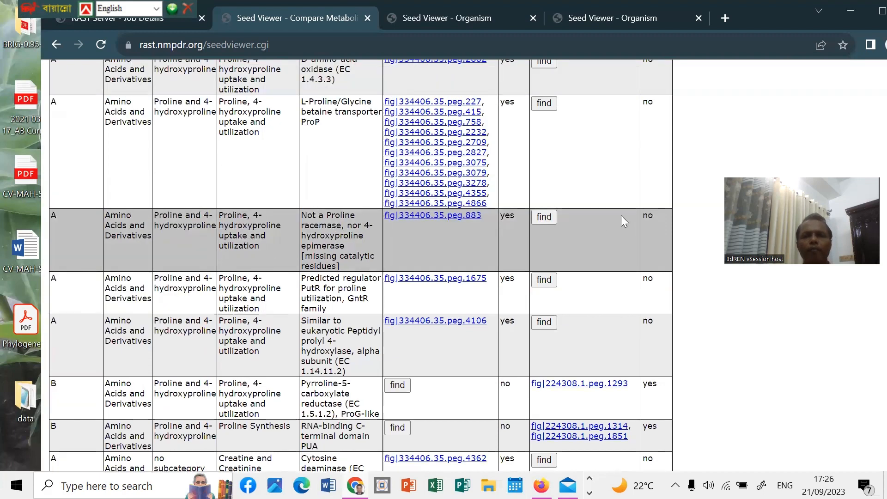
scroll(621, 216, up, 5)
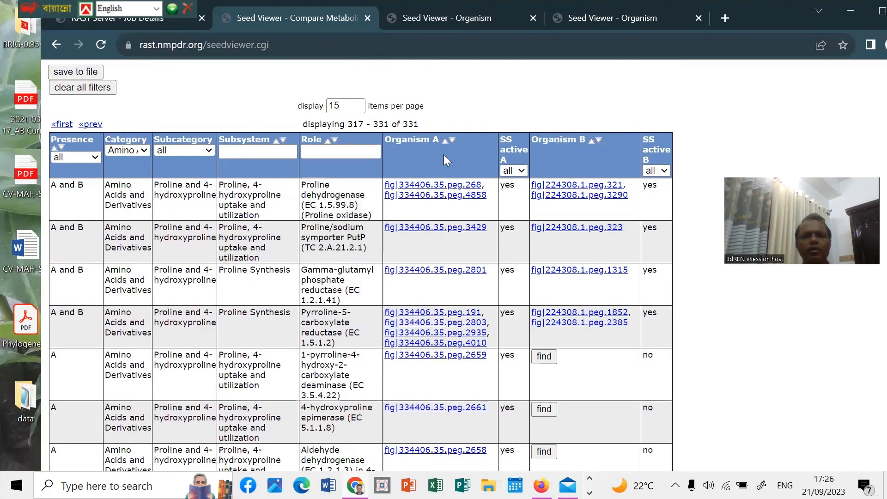
Examine the proline and 4-hydroxyproline rows against the comparison introduction, checking which roles and genes belong to organism A, B or both
scroll(396, 204, up, 1)
scroll(397, 206, up, 4)
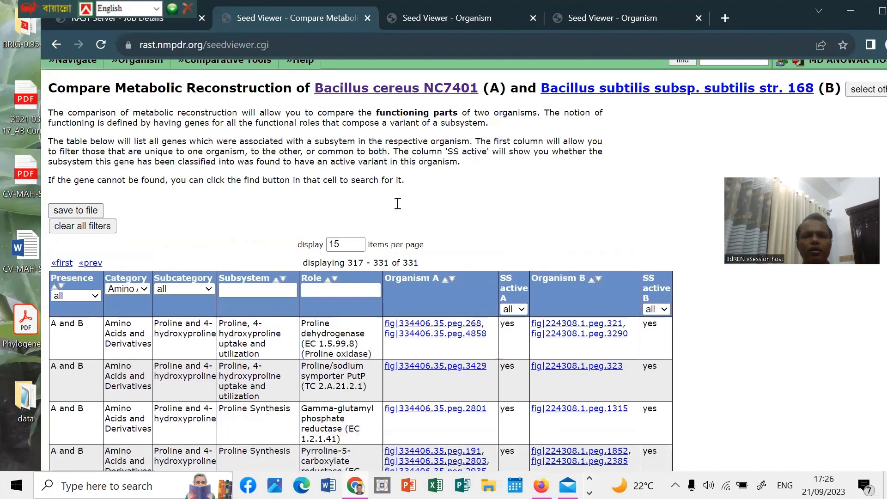
scroll(397, 206, down, 5)
scroll(396, 209, up, 3)
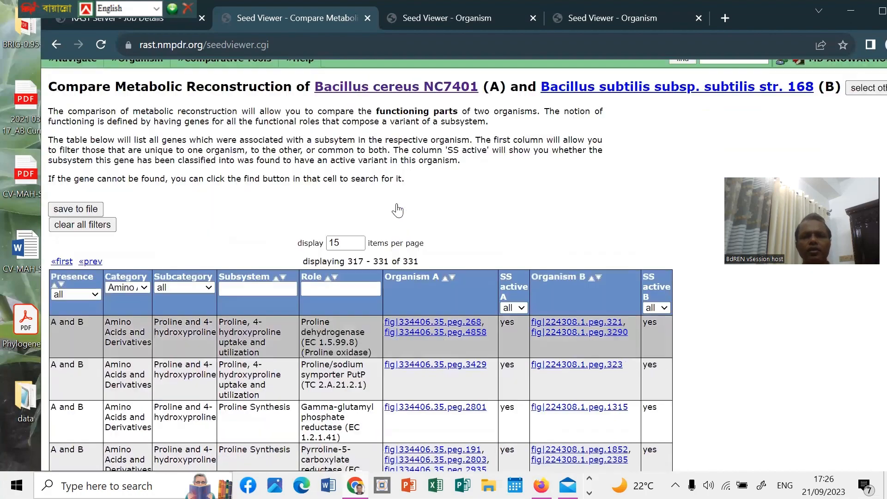
scroll(399, 209, down, 1)
scroll(397, 204, down, 8)
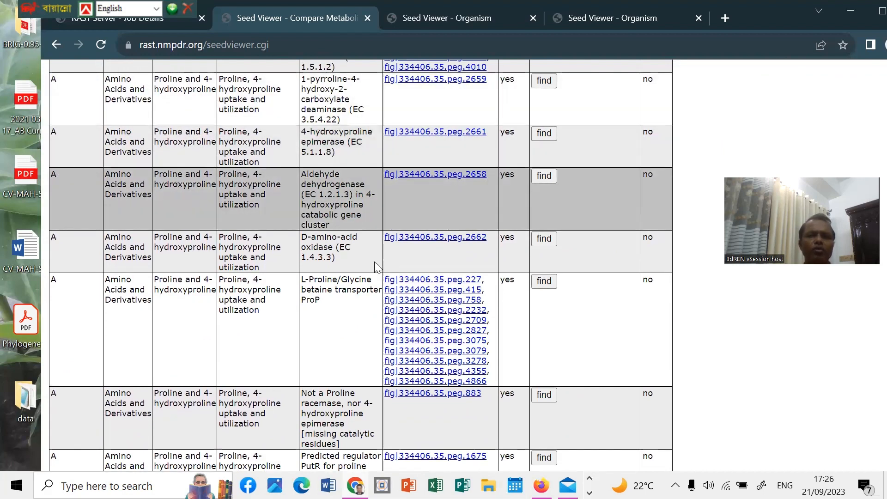
scroll(584, 265, down, 5)
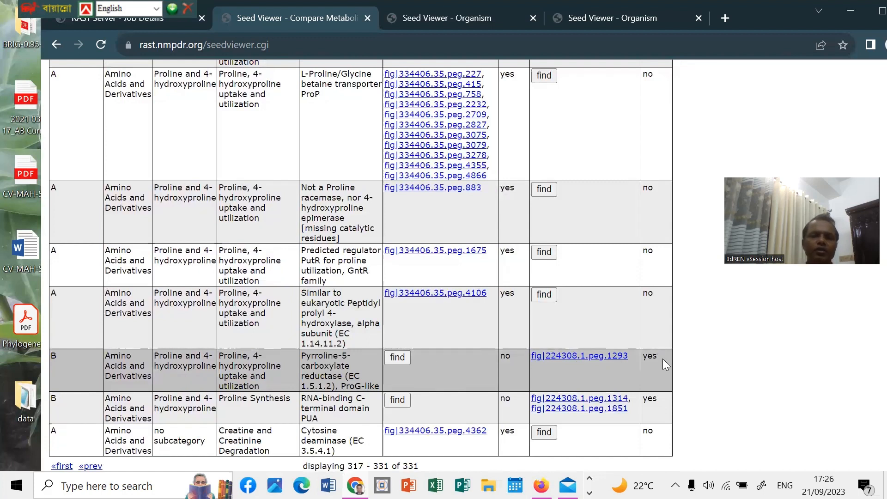
scroll(663, 358, up, 13)
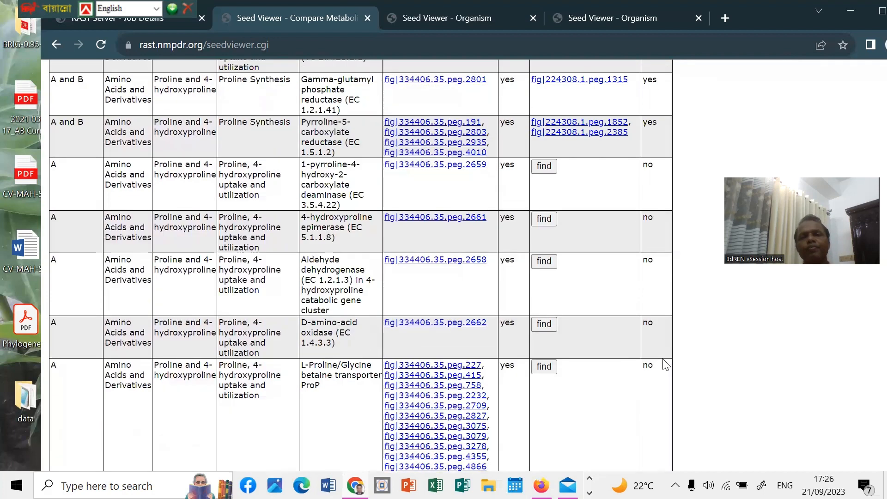
scroll(663, 360, up, 2)
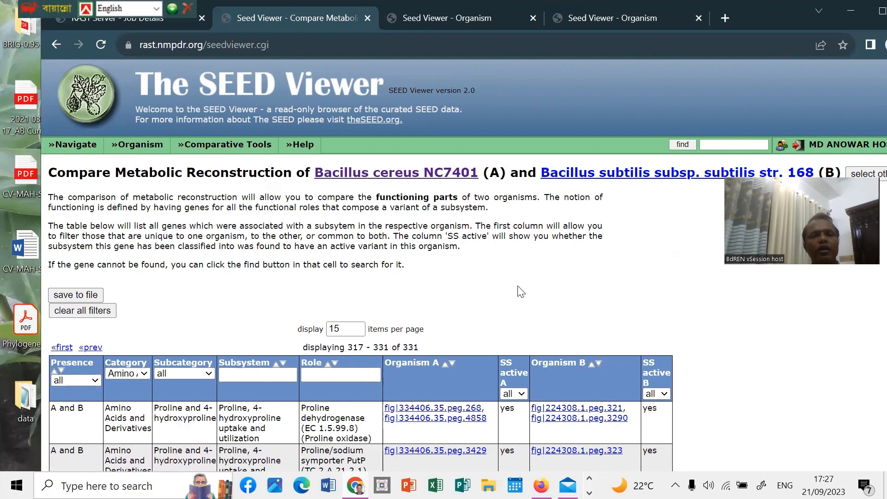
scroll(519, 290, down, 3)
scroll(518, 286, up, 3)
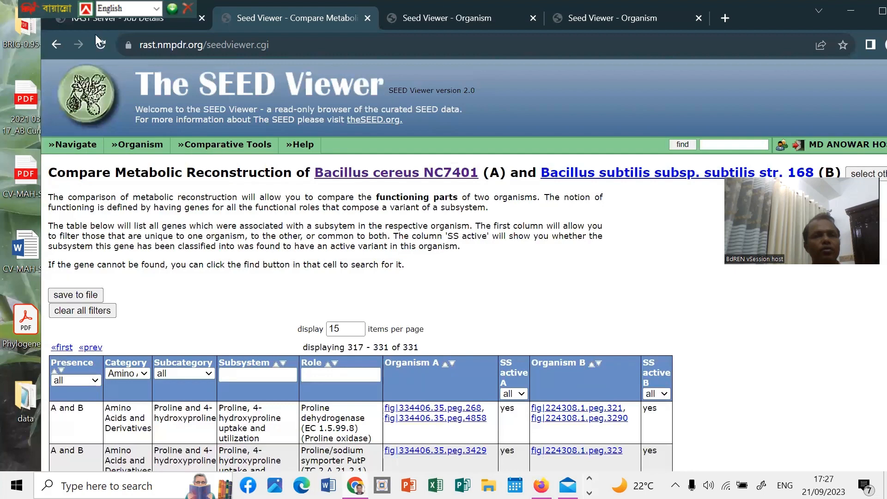
Return to the RAST job details, look over the completed processing stages and open the annotated genome in SEED Viewer
click(83, 20)
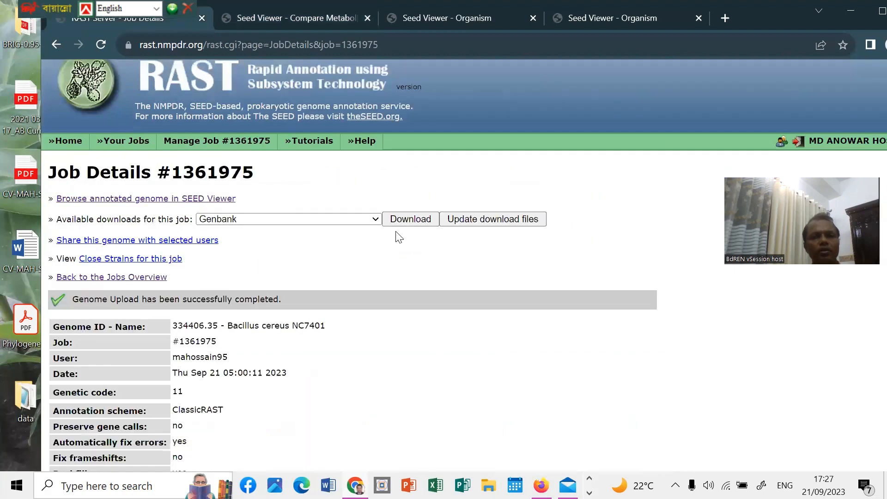
scroll(292, 257, down, 7)
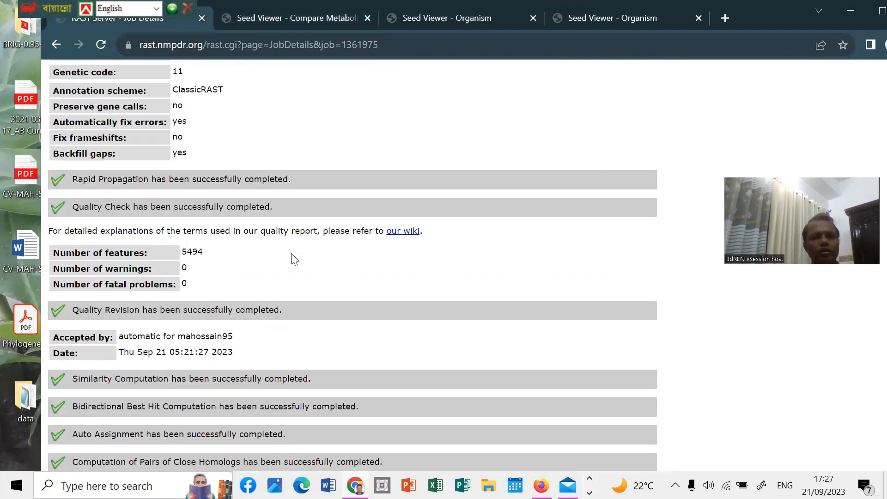
scroll(292, 258, up, 6)
scroll(292, 259, up, 1)
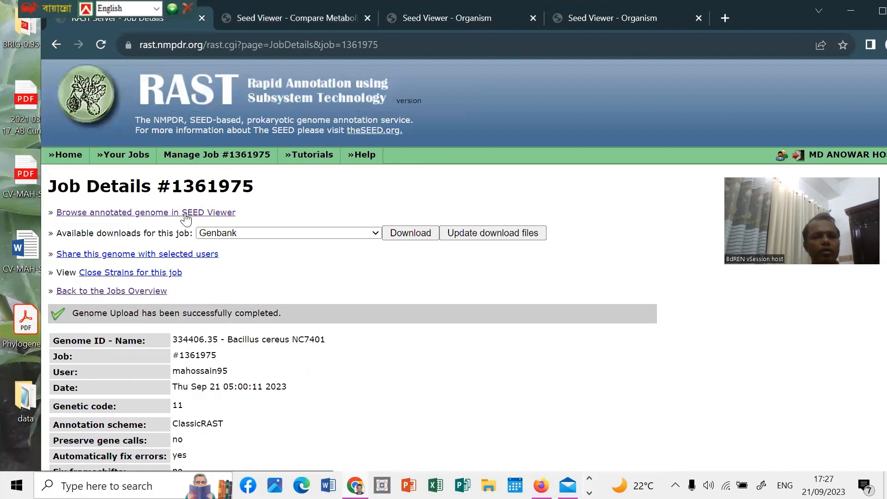
click(186, 214)
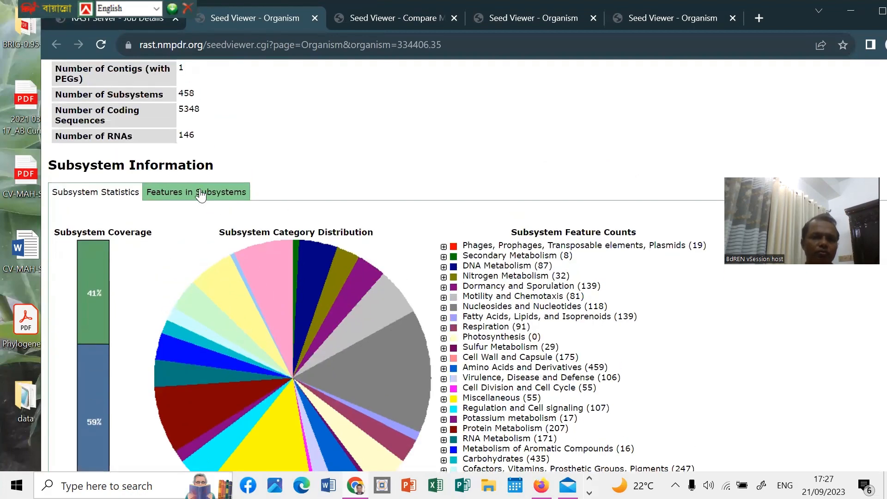
Show the features in subsystems for Bacillus cereus NC7401 and look through the first rows of the table
click(200, 194)
scroll(323, 258, down, 4)
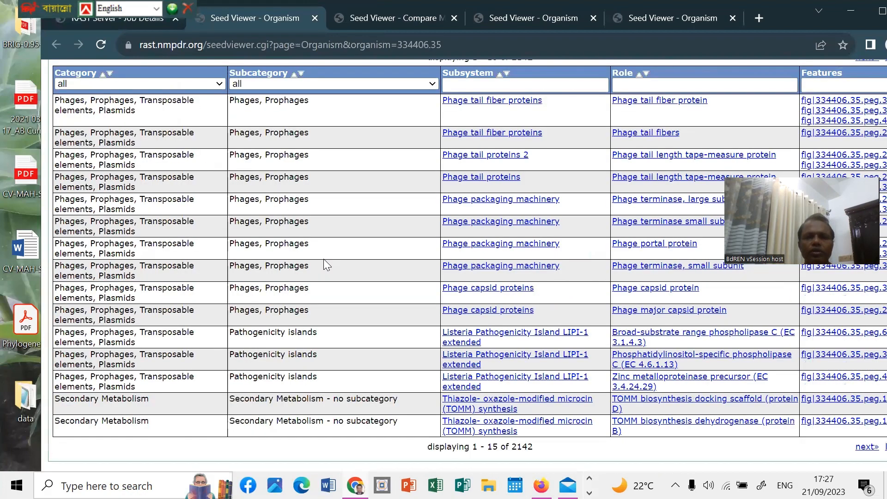
scroll(326, 263, up, 5)
scroll(326, 264, down, 2)
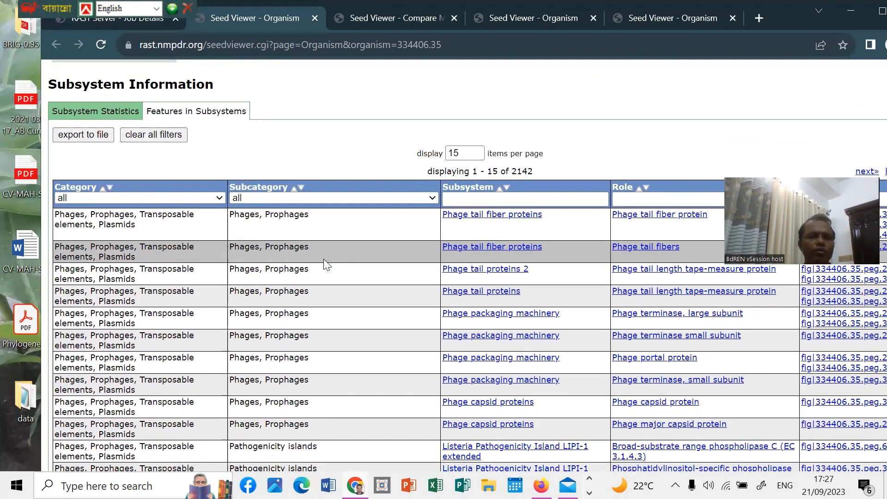
scroll(326, 265, up, 3)
scroll(326, 264, down, 1)
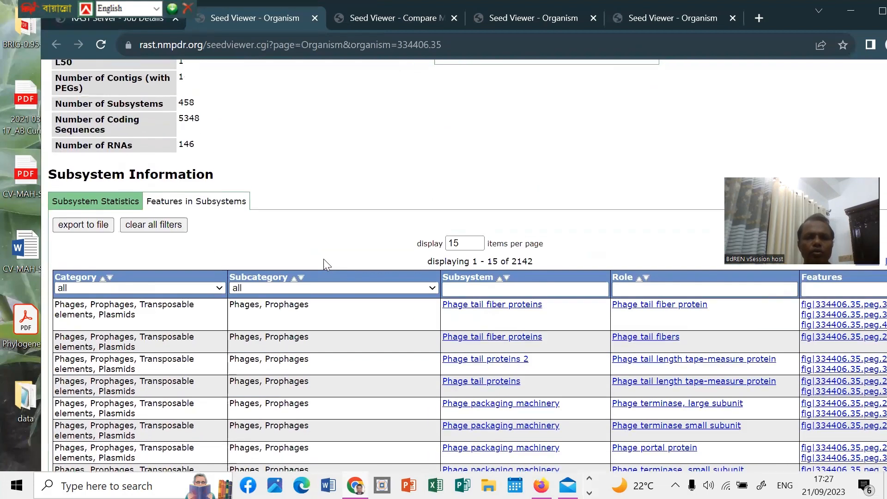
Filter the subsystem features to the Potassium metabolism category and review the listed subsystems and roles
click(213, 287)
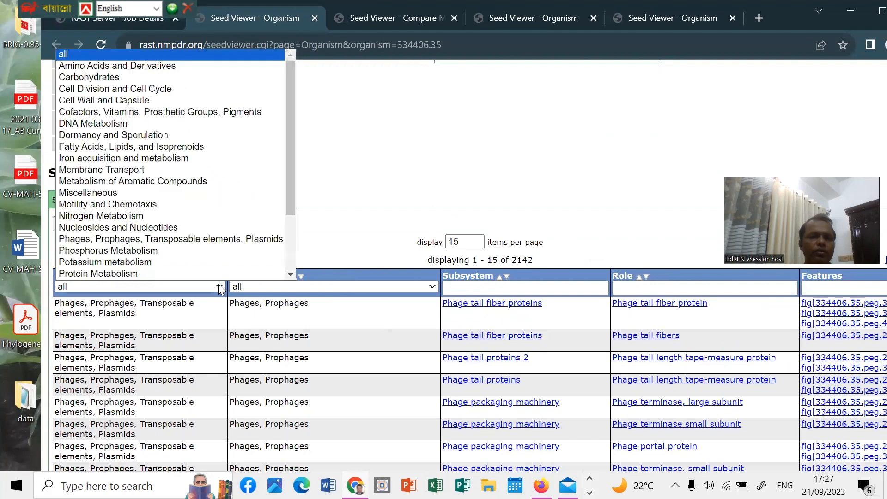
click(199, 262)
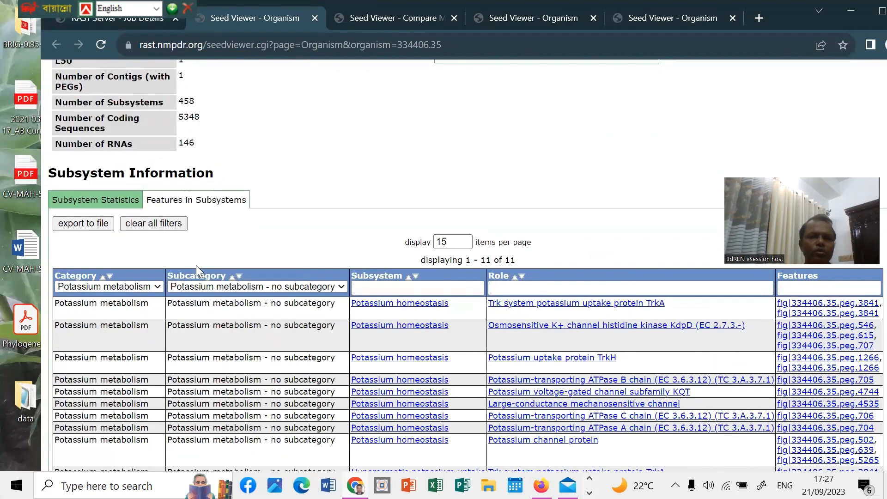
scroll(332, 332, down, 1)
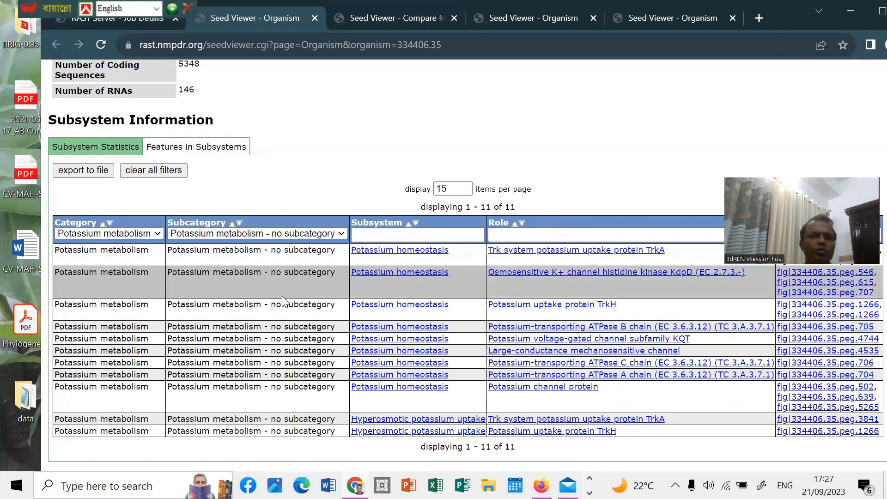
Open the page for enabling annotation of Bacillus cereus NC7401 from its organism overview and read the annotation capabilities and genome list
scroll(283, 300, up, 1)
scroll(282, 302, up, 6)
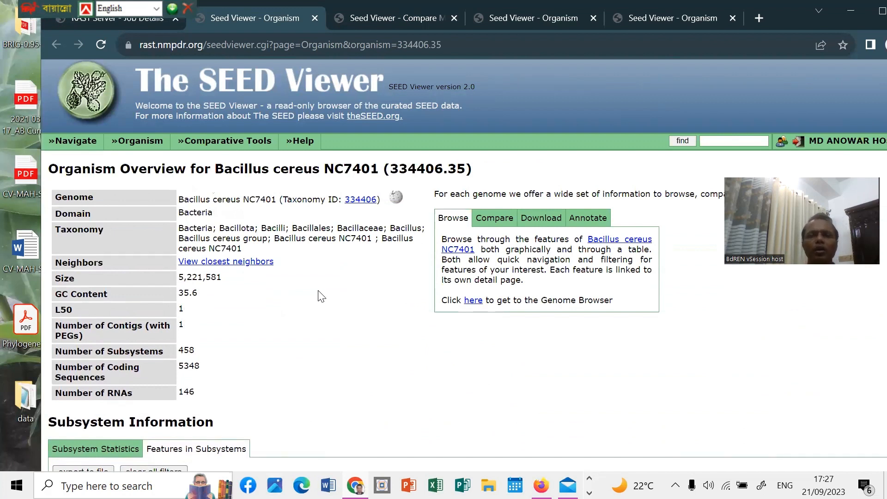
click(586, 222)
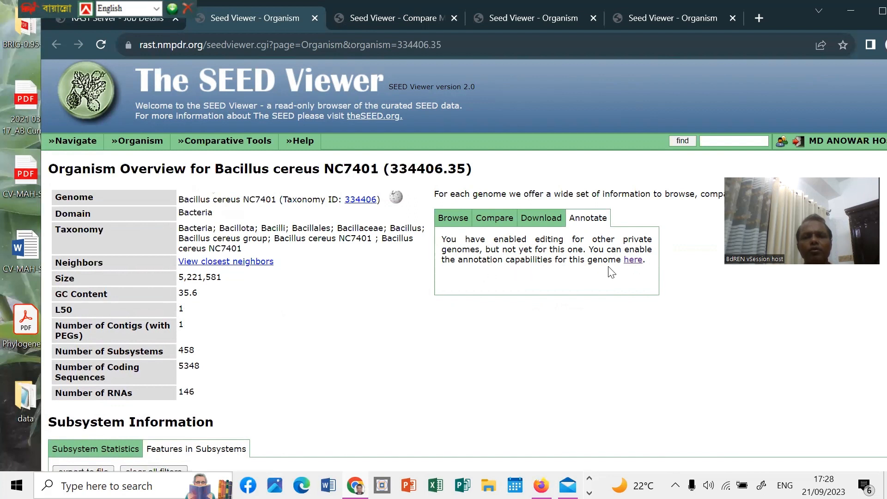
click(633, 260)
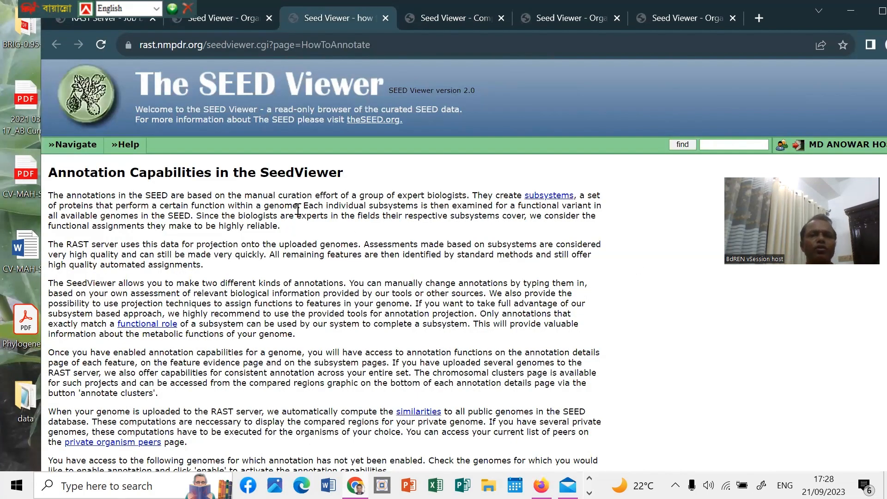
scroll(372, 231, down, 2)
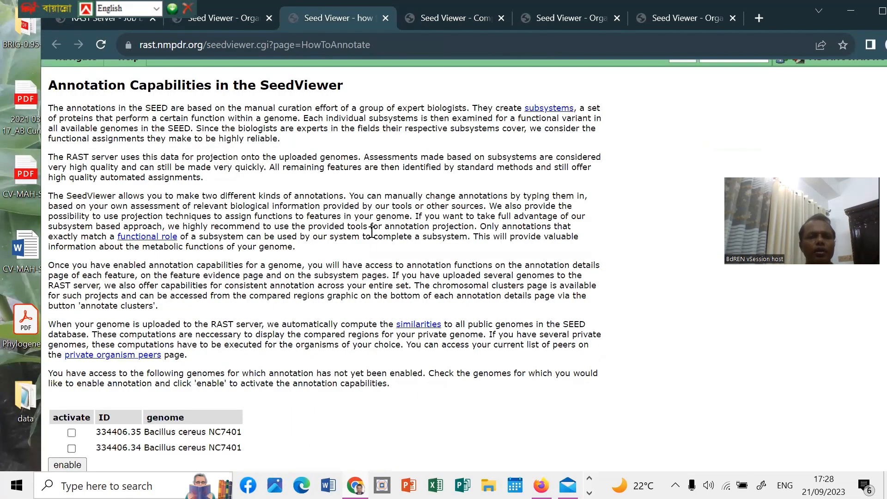
scroll(199, 369, up, 1)
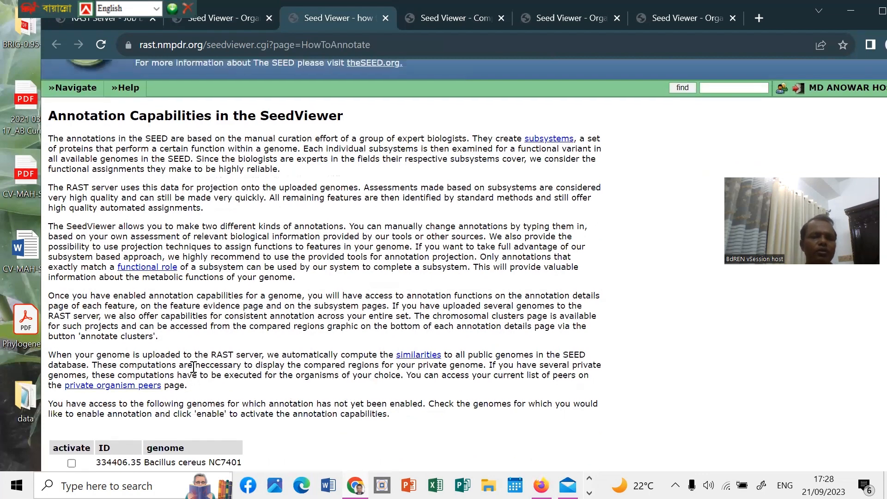
scroll(194, 370, down, 1)
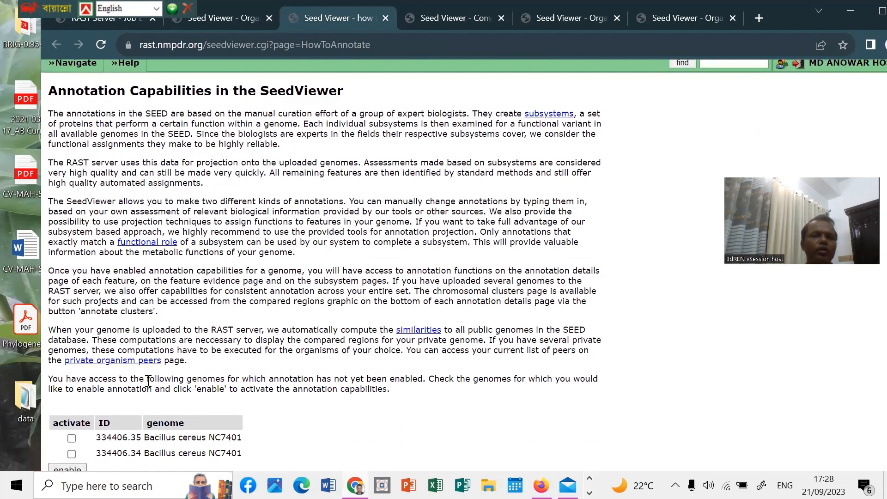
scroll(148, 381, up, 2)
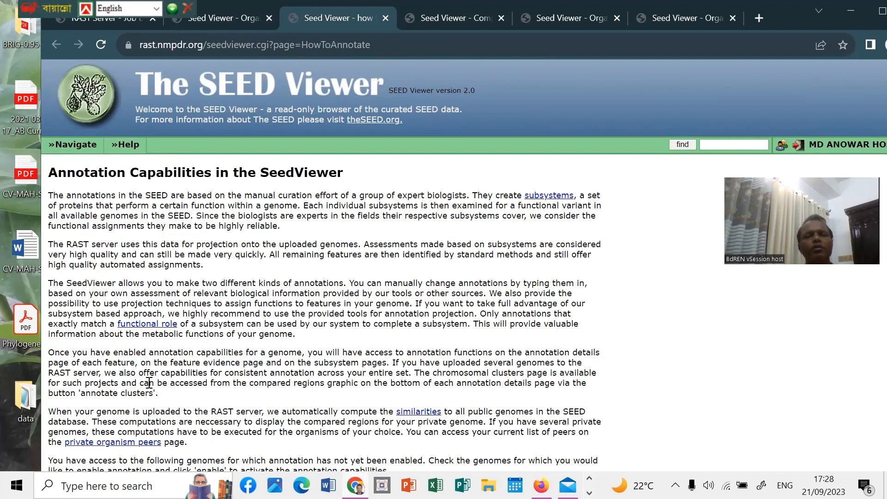